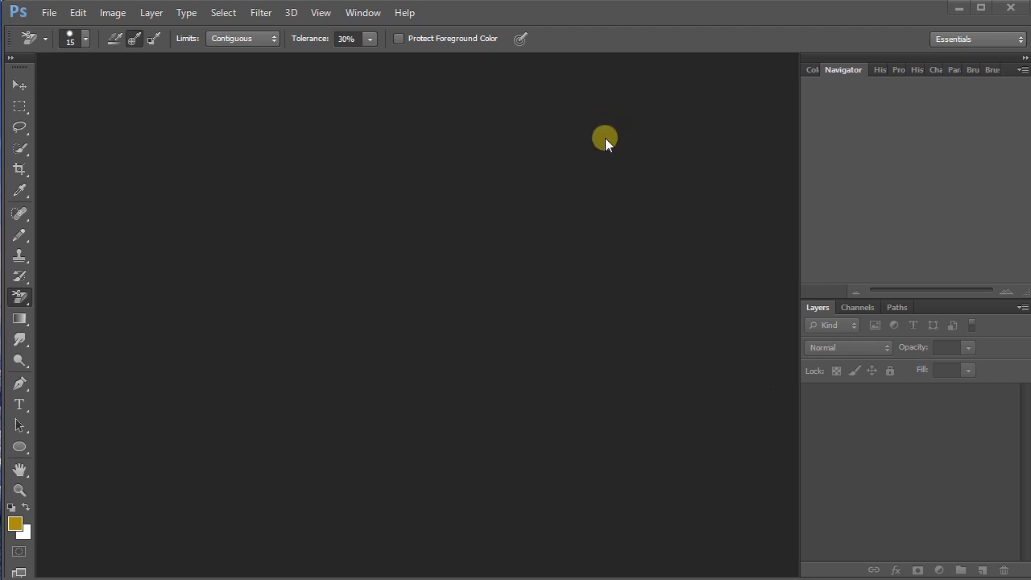
- Create a new 4 by 4 inch RGB document at 300 pixels/inch with a white background
left_click(48, 13)
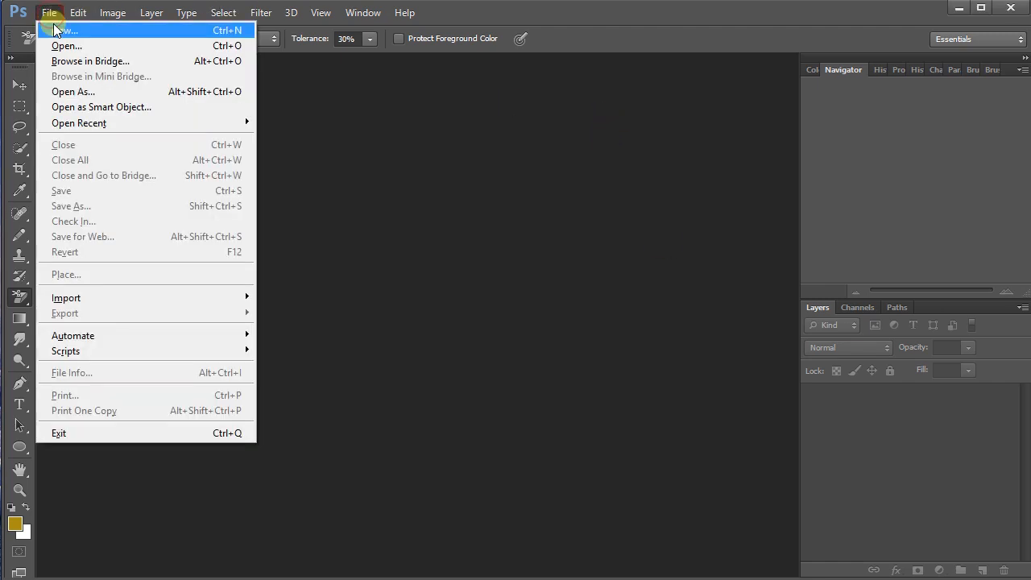
left_click(58, 30)
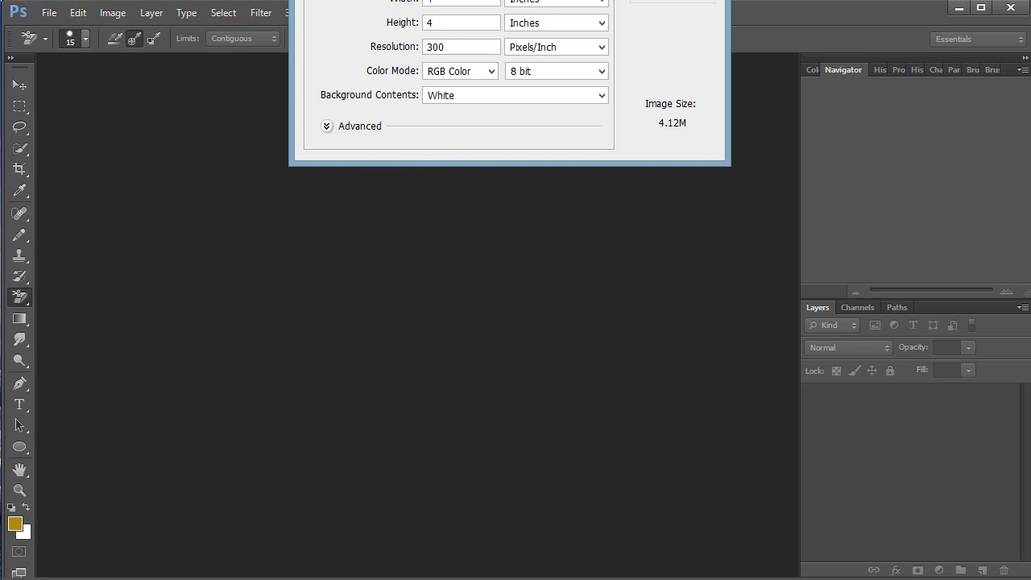
left_click_drag(648, 0, 613, 180)
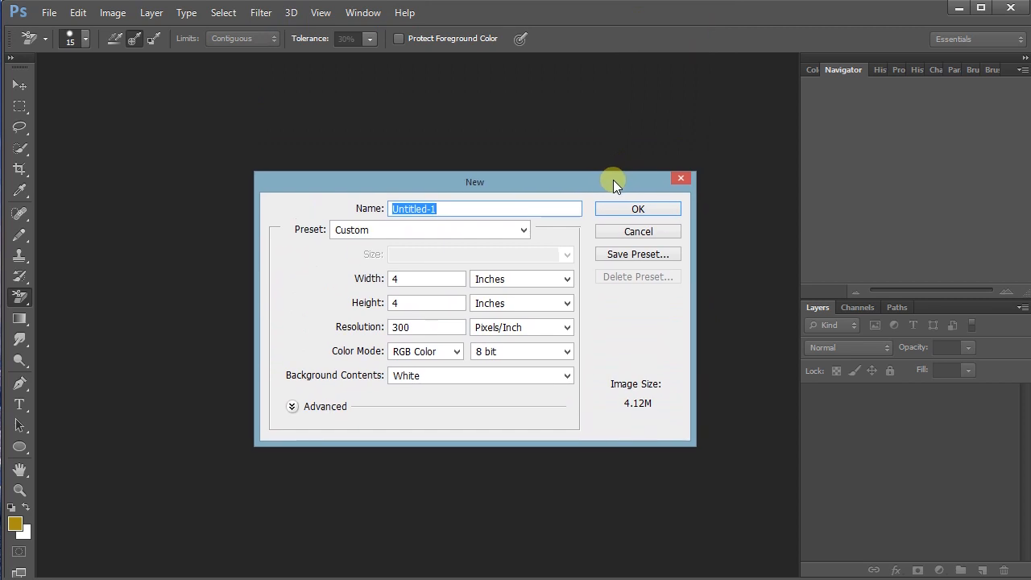
left_click(483, 279)
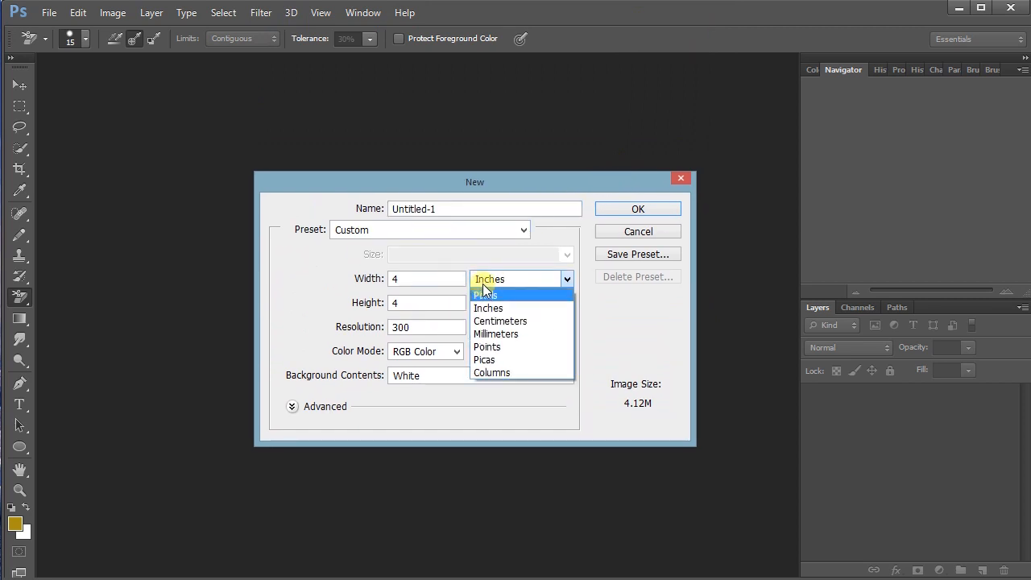
left_click(483, 283)
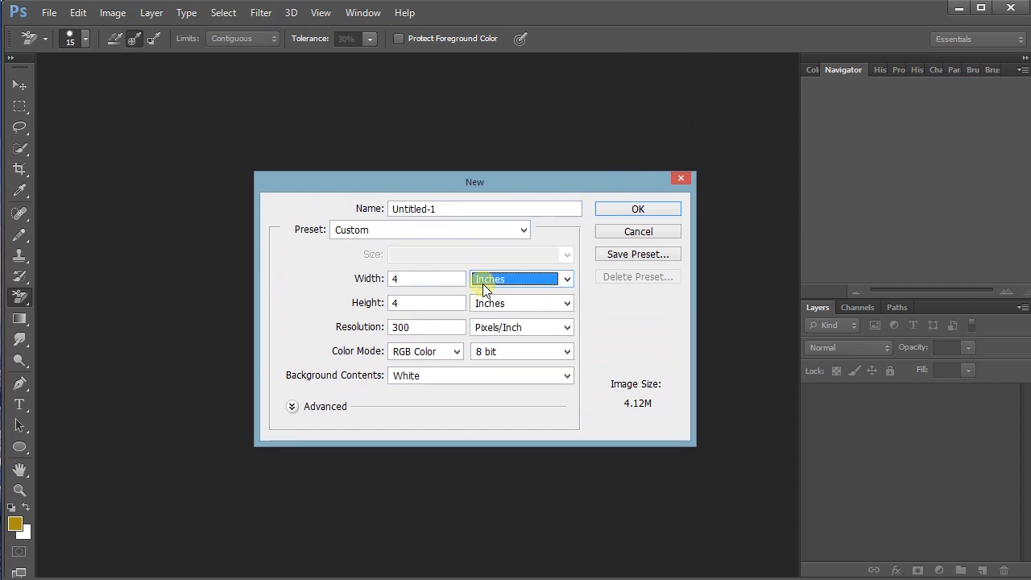
left_click(626, 209)
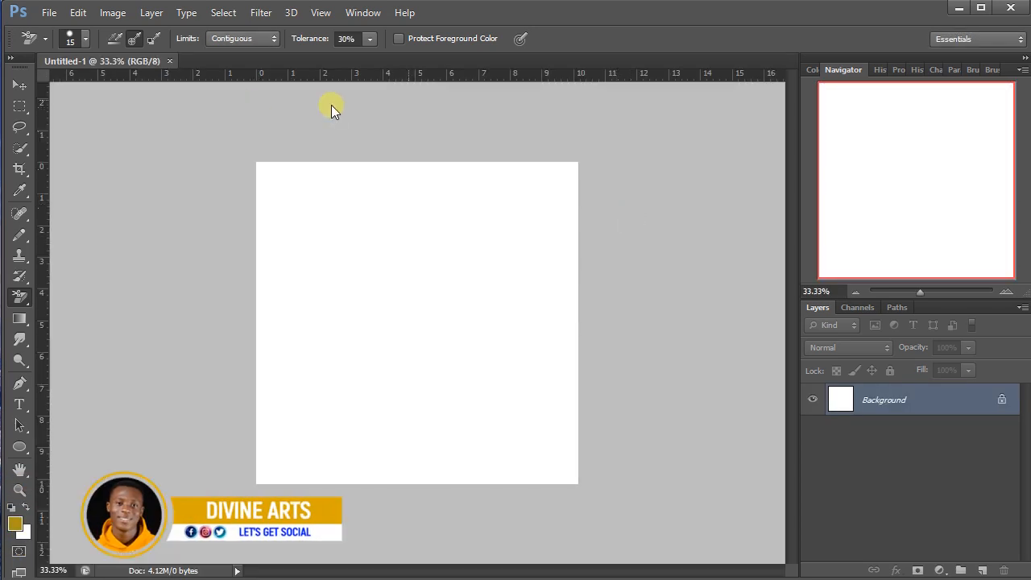
- Add a gradient fill layer above the background and load the light grey to blue preset in its gradient editor
left_click_drag(919, 290, 923, 291)
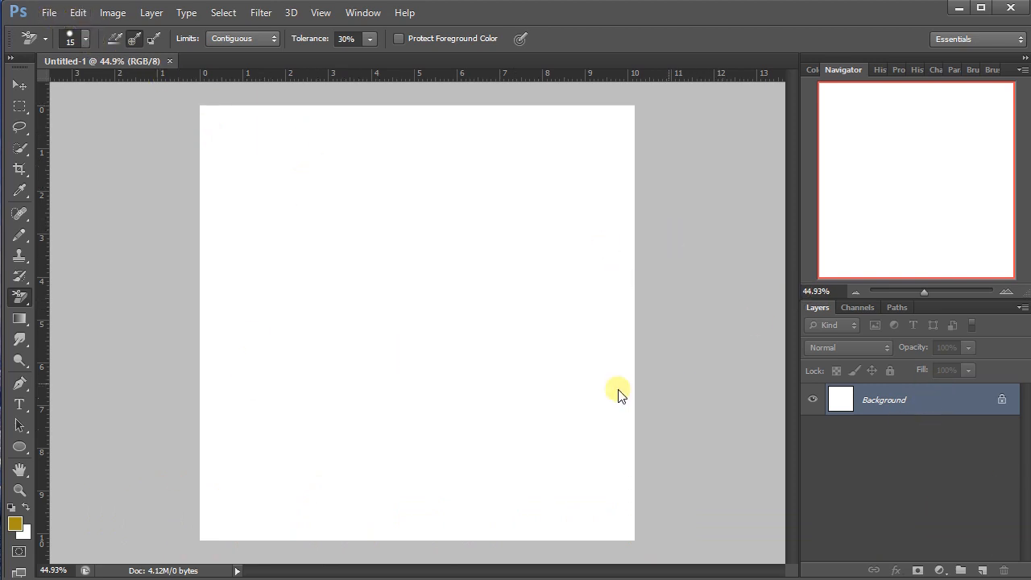
left_click(937, 570)
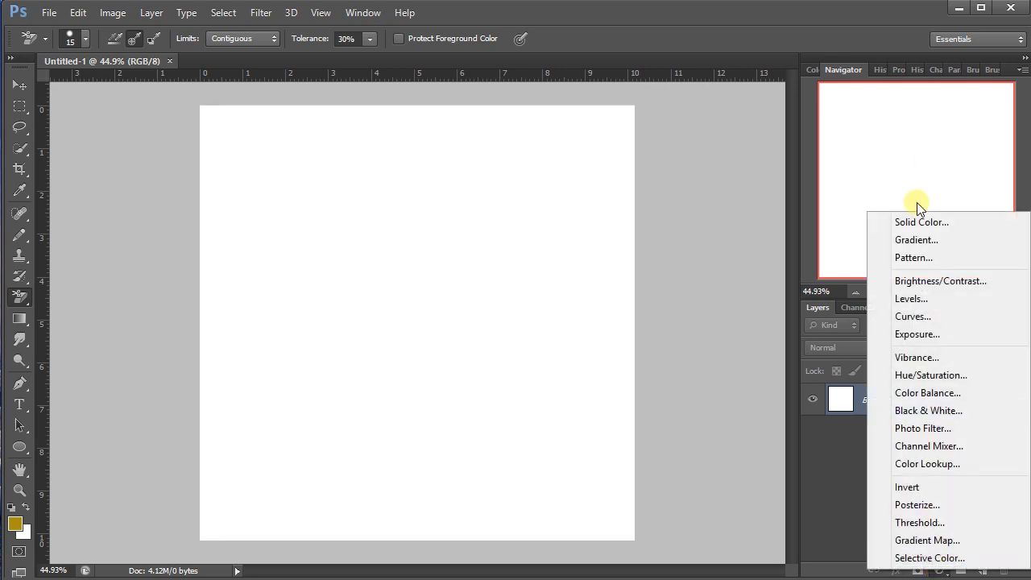
left_click(851, 487)
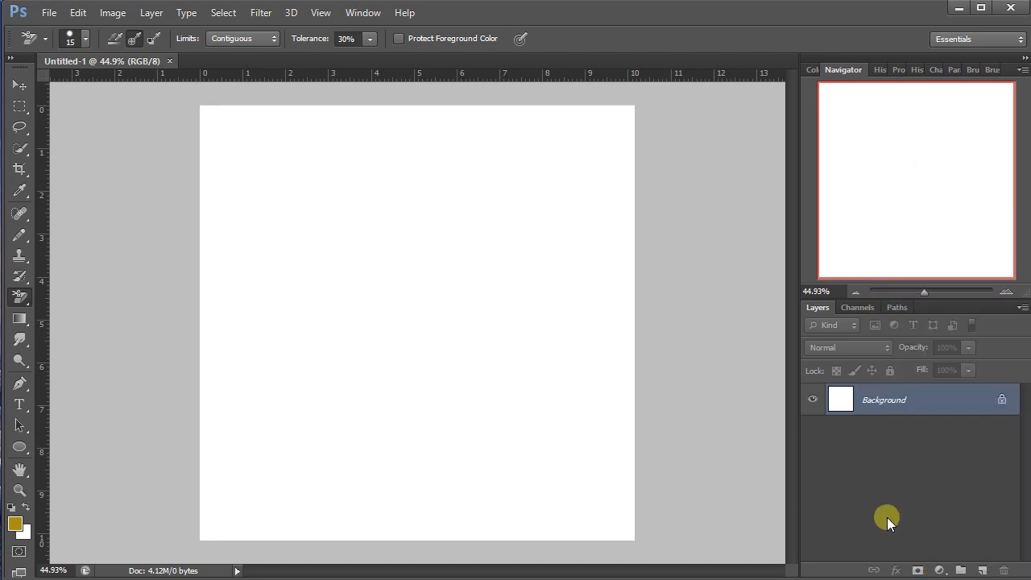
left_click(938, 570)
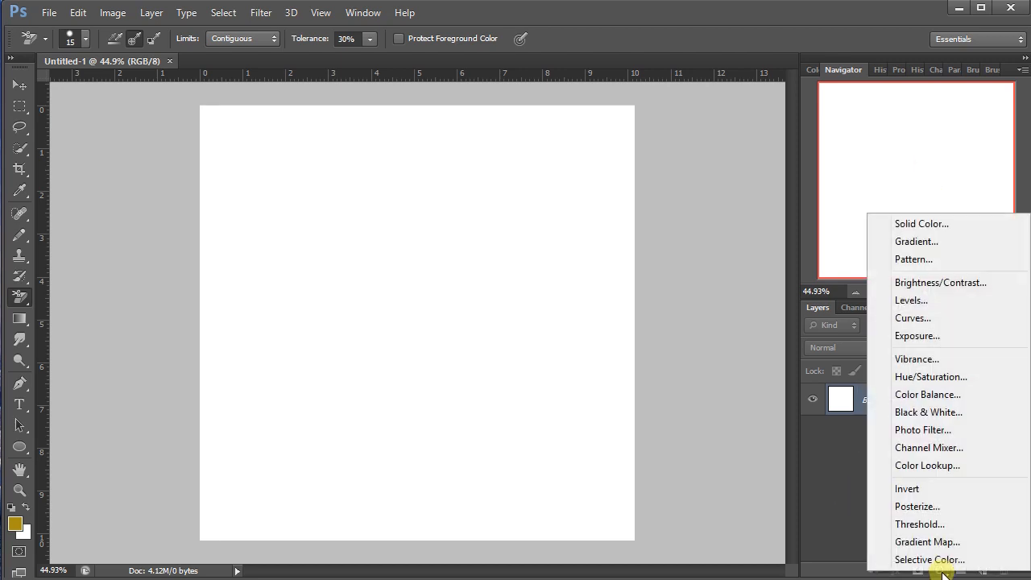
left_click(904, 241)
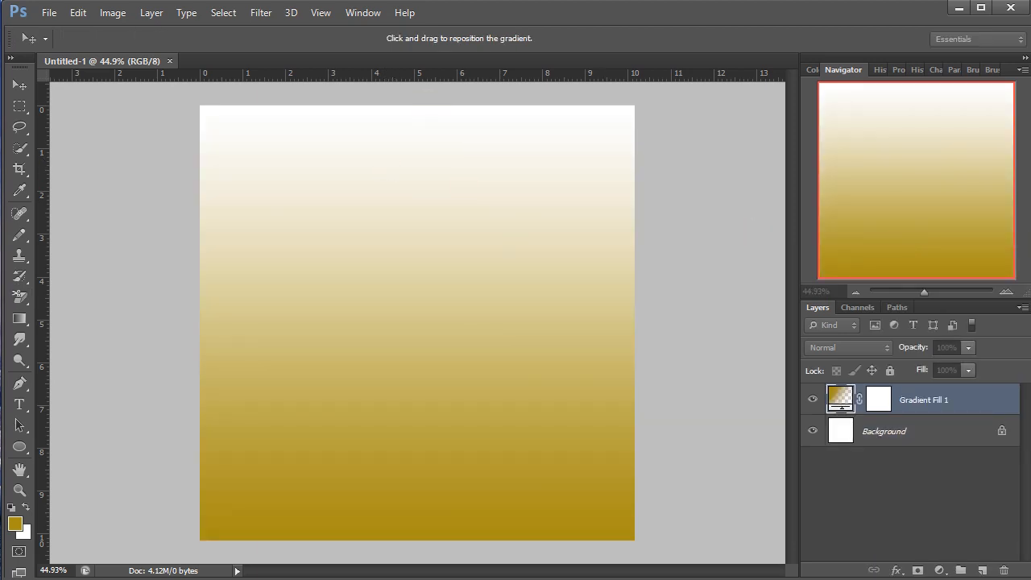
left_click_drag(656, 102, 659, 128)
left_click(658, 155)
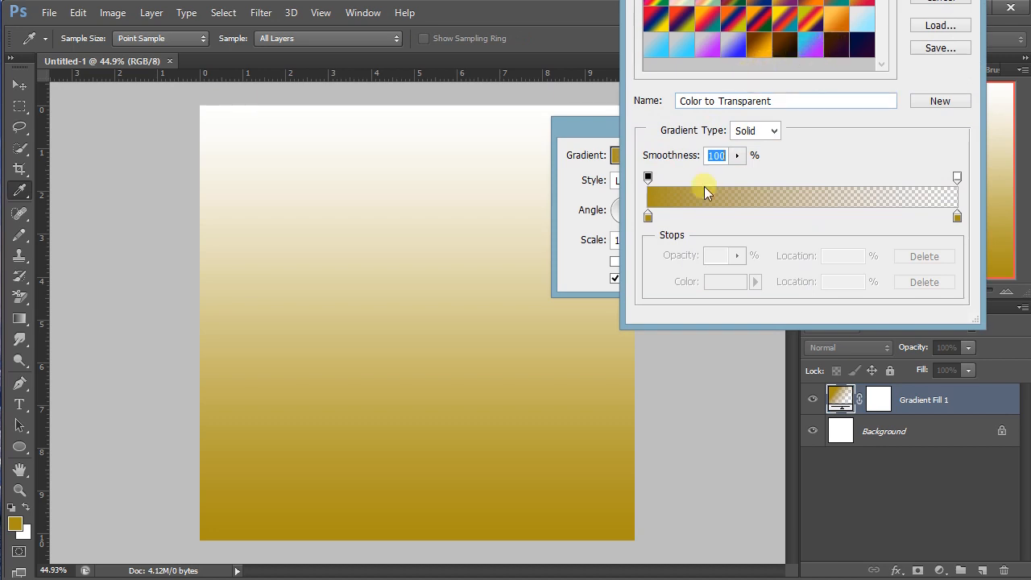
left_click(731, 49)
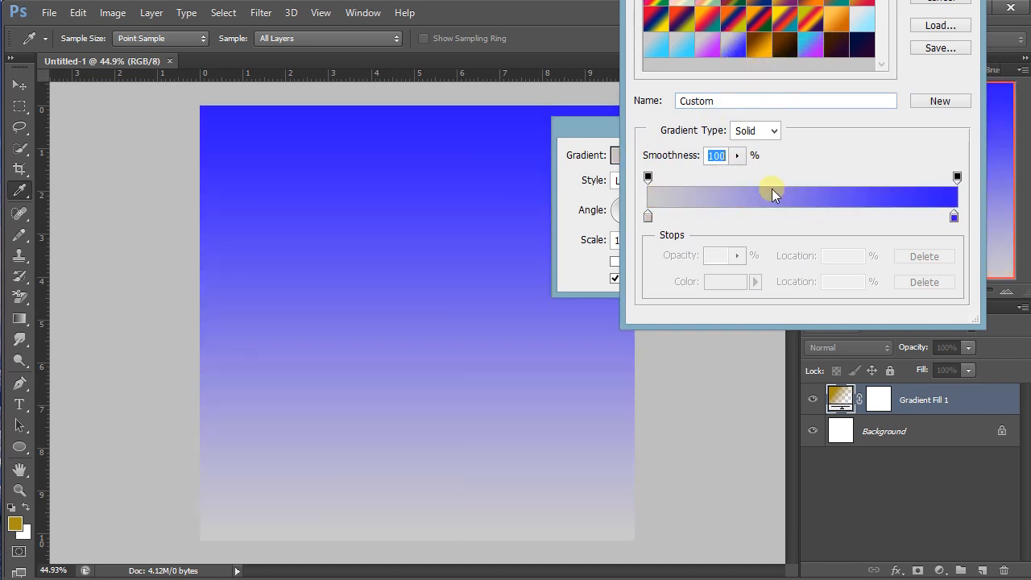
- Recolour the gradient's blue stop to grey #858585 and save the grey gradient as a new preset
double_click(953, 218)
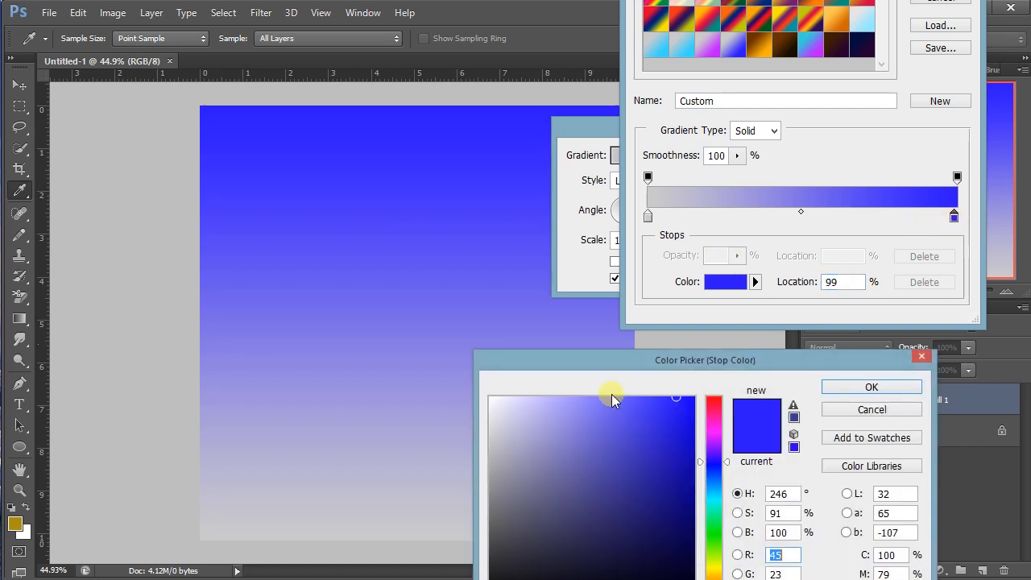
left_click(510, 460)
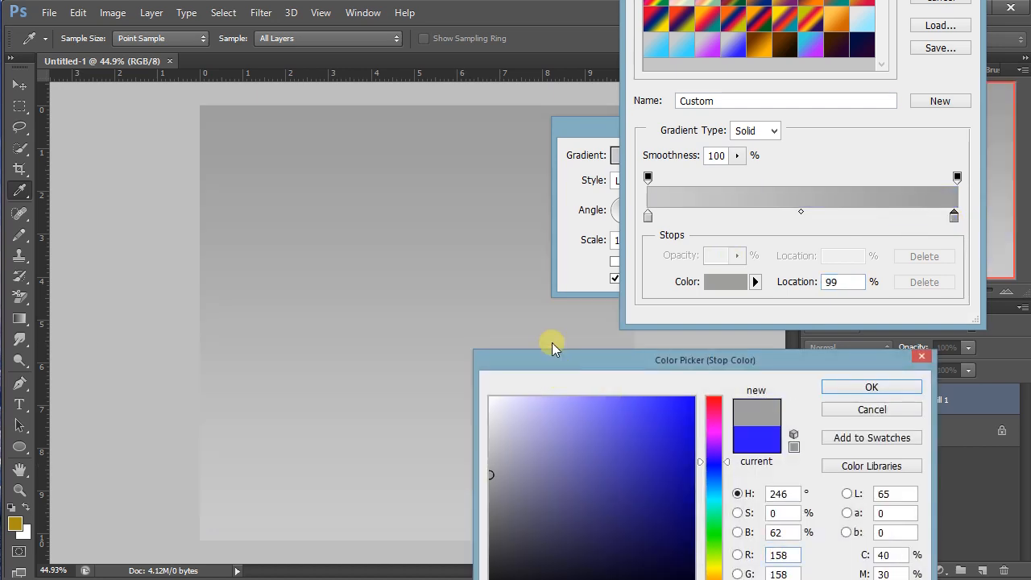
left_click_drag(552, 354, 482, 132)
left_click_drag(440, 223, 409, 269)
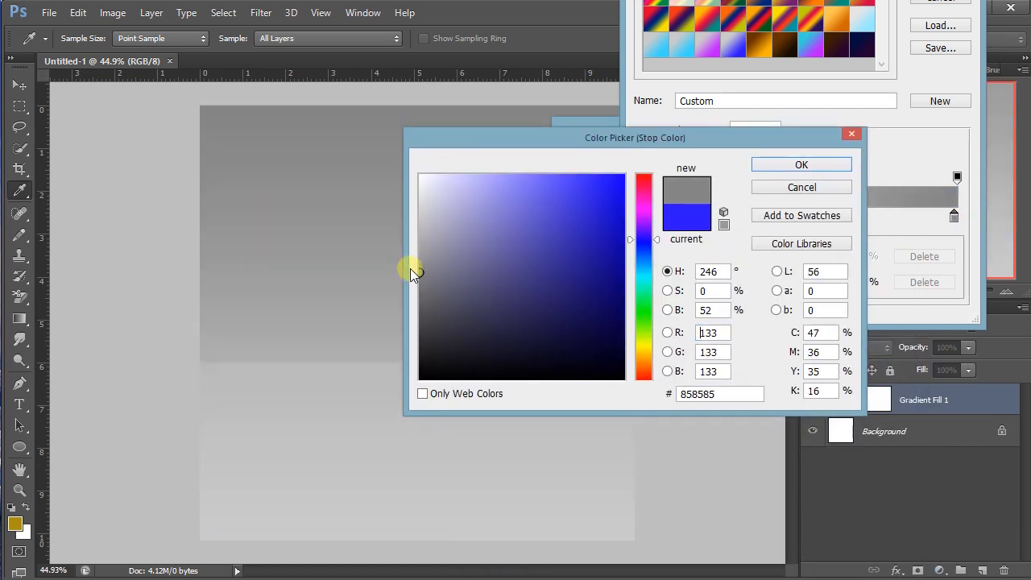
left_click(783, 167)
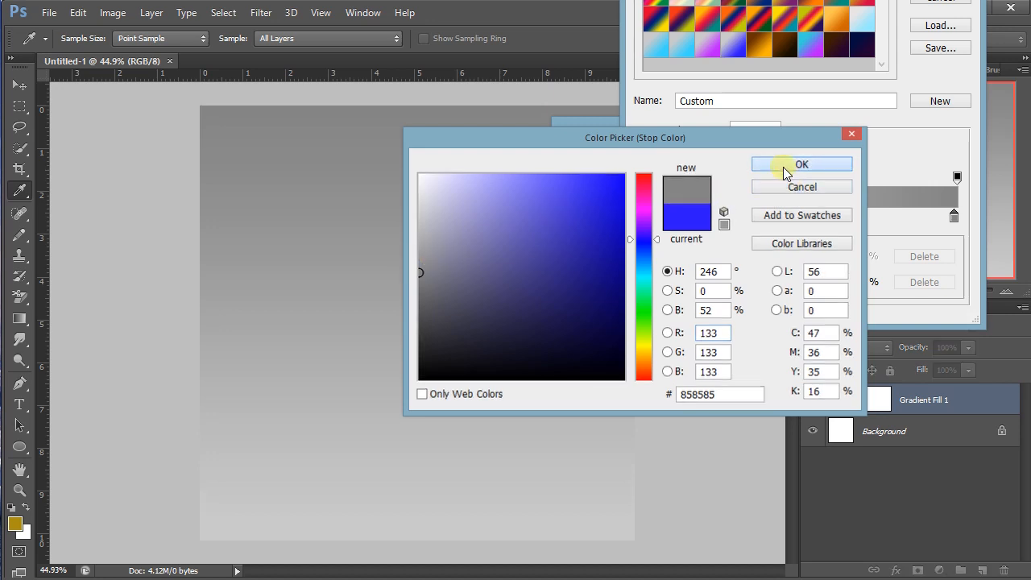
left_click(932, 100)
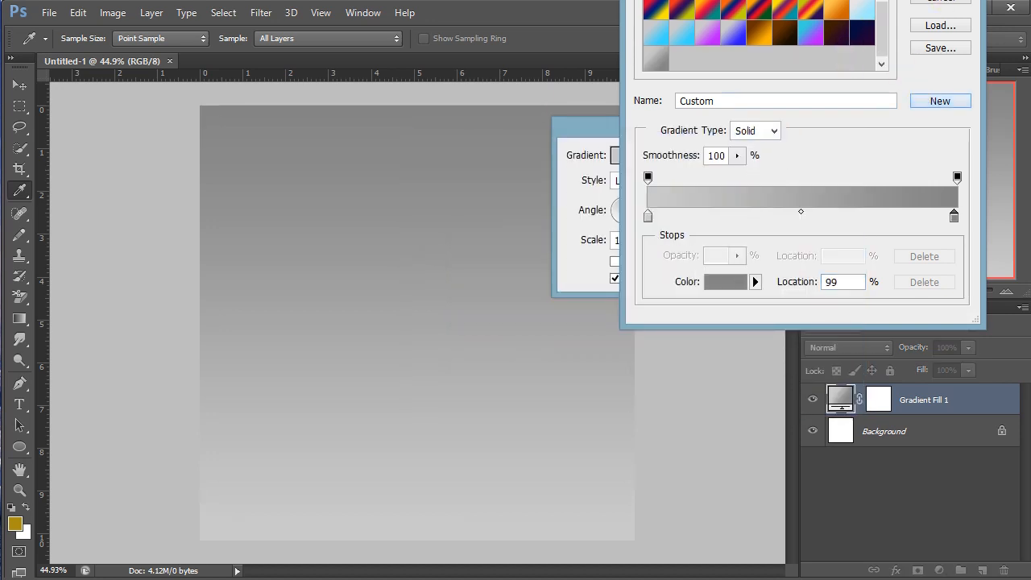
left_click_drag(856, 0, 469, 125)
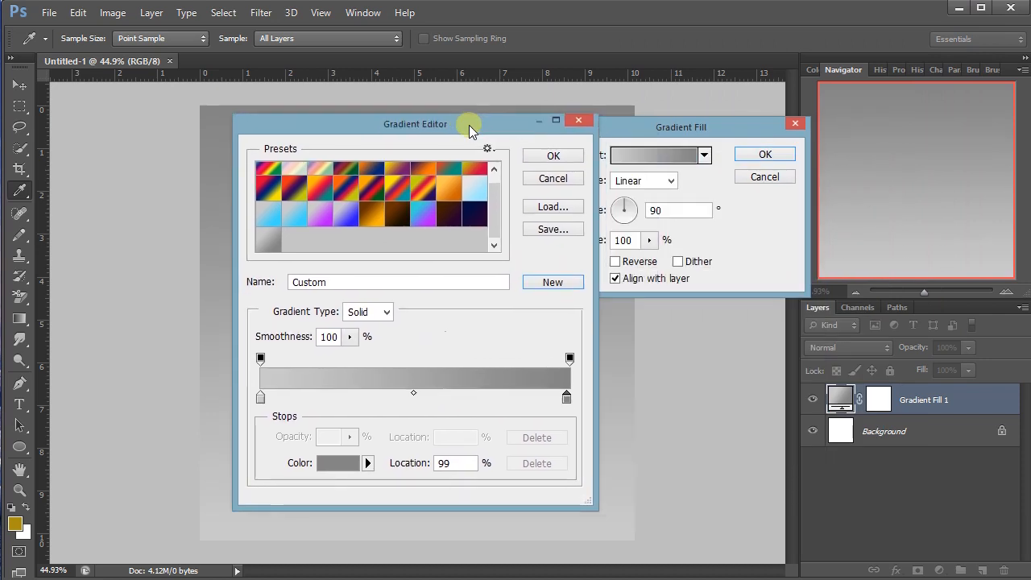
left_click(547, 157)
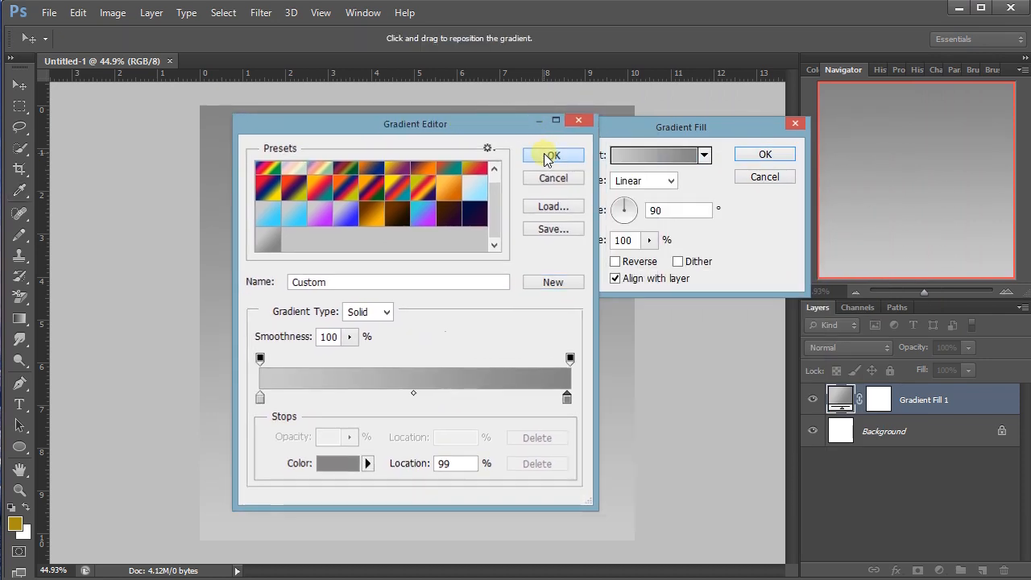
- Set the gradient fill to Radial style with a scale of 110% and apply it
left_click(669, 182)
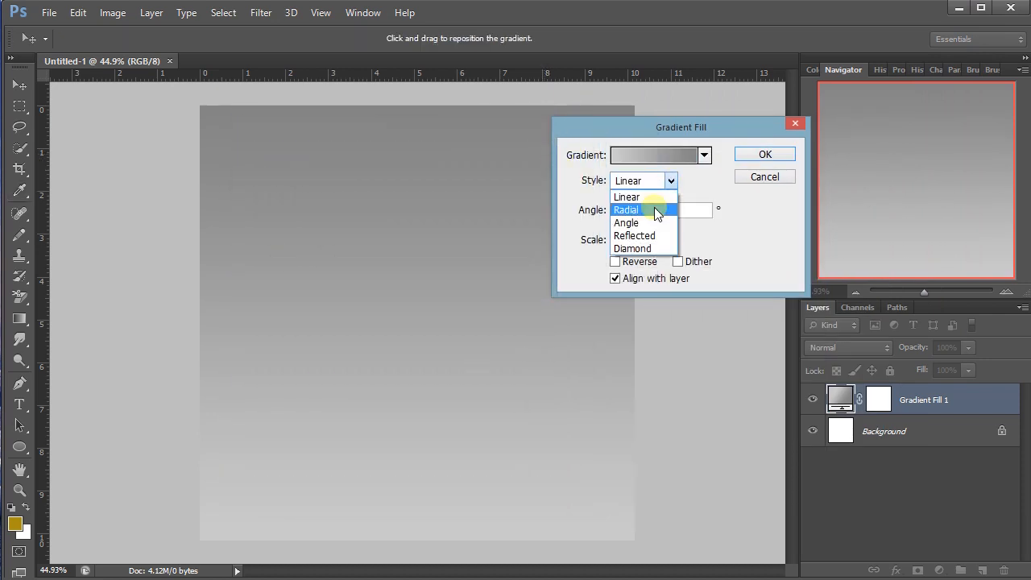
left_click(656, 207)
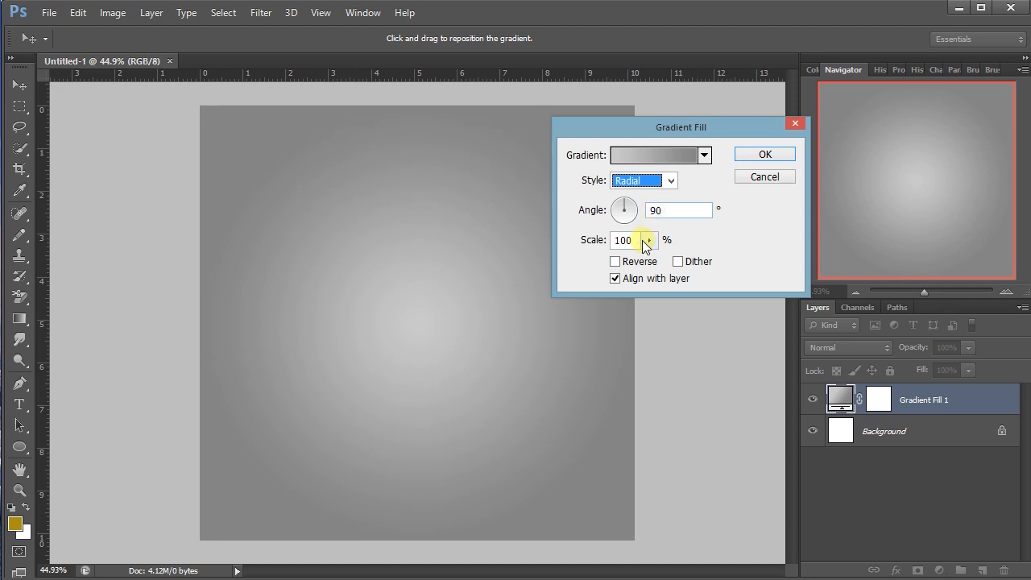
left_click(648, 240)
left_click_drag(646, 263, 648, 261)
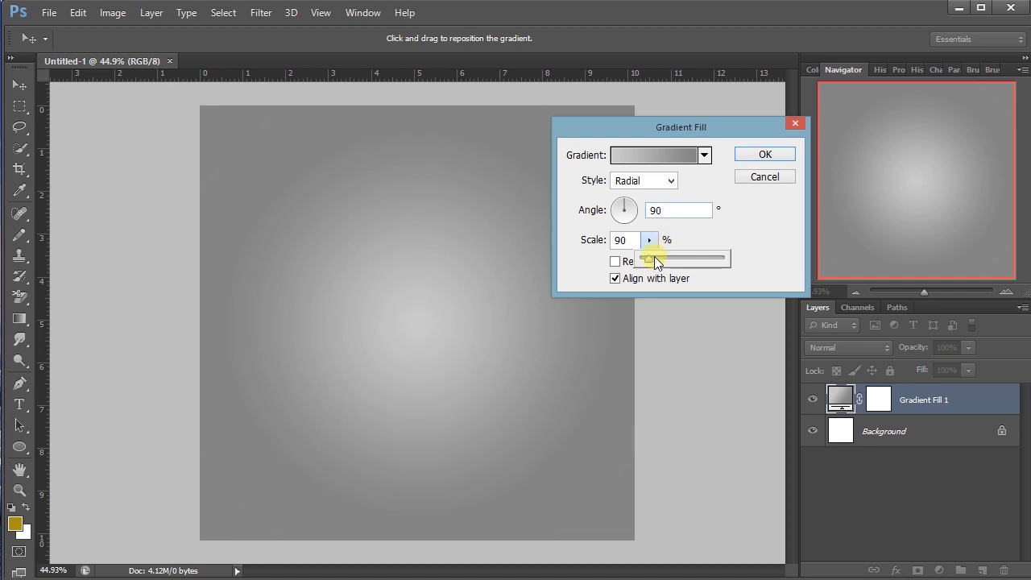
left_click_drag(647, 258, 653, 264)
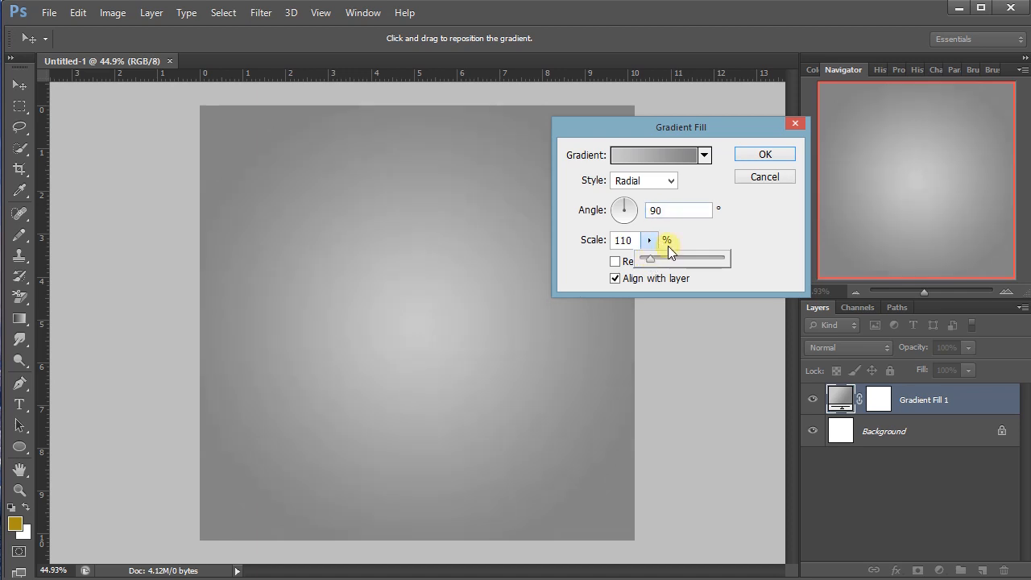
left_click(761, 155)
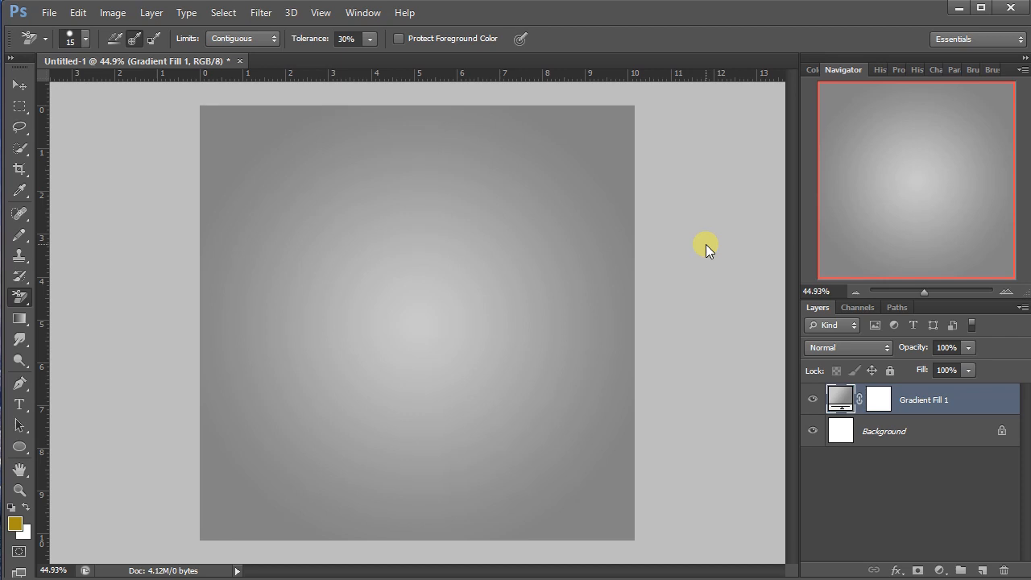
- Add a white letter "A" in Poppins ExtraBold and move it to the centre of the canvas
left_click(19, 403)
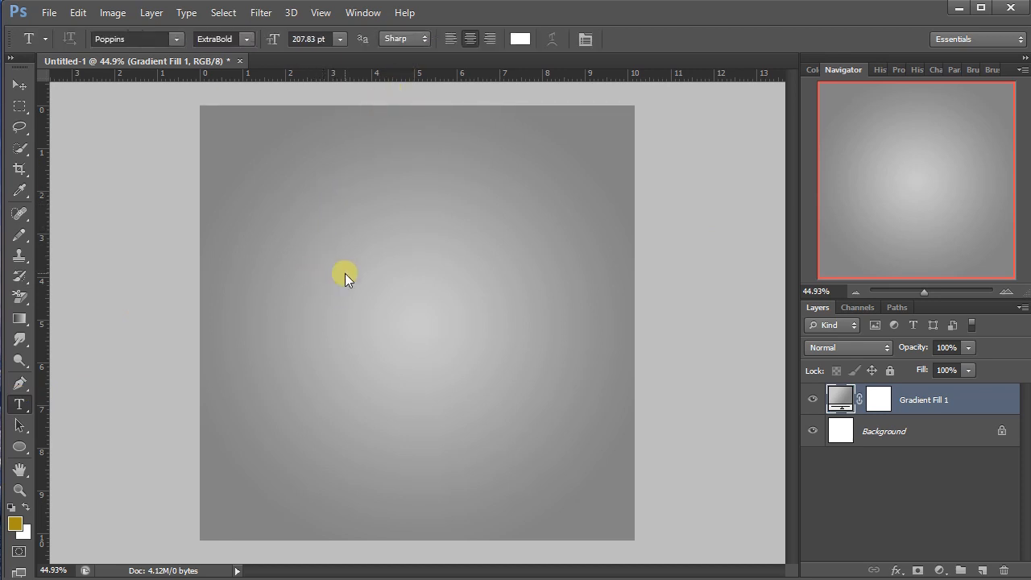
left_click(345, 332)
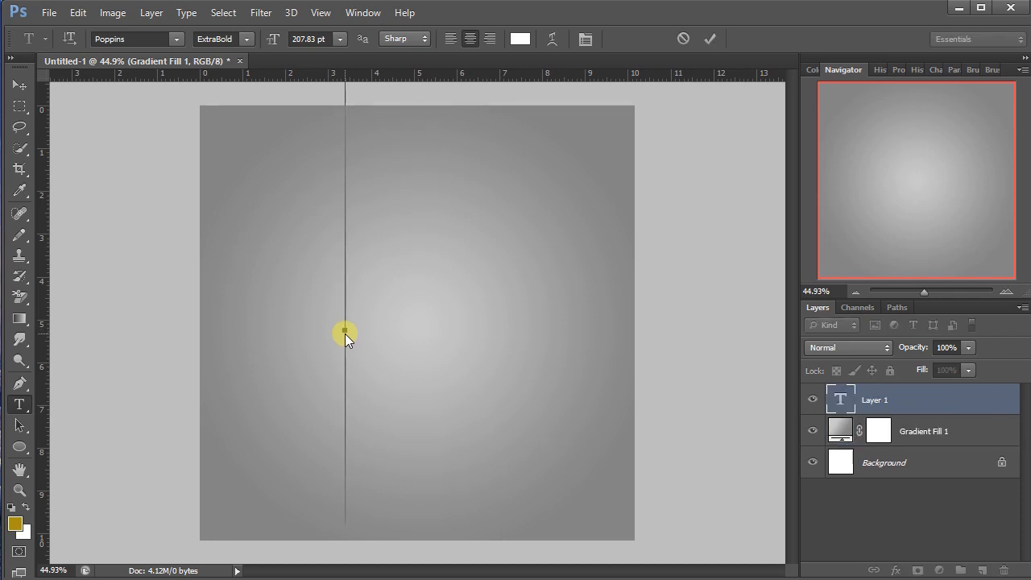
type("A")
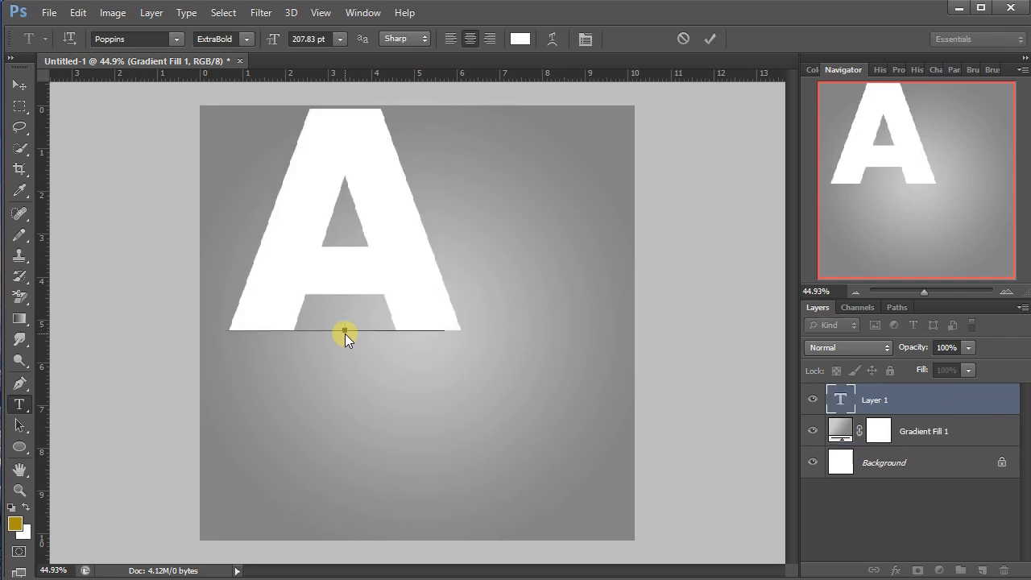
left_click_drag(504, 451, 578, 540)
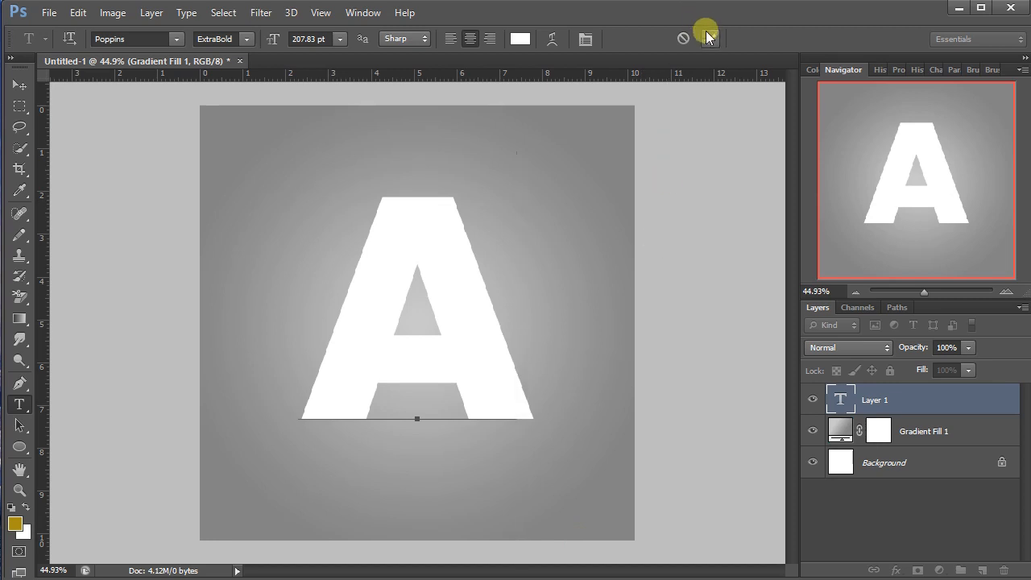
- Enlarge the letter A to 252.83 pt and recentre it vertically on the canvas
double_click(490, 309)
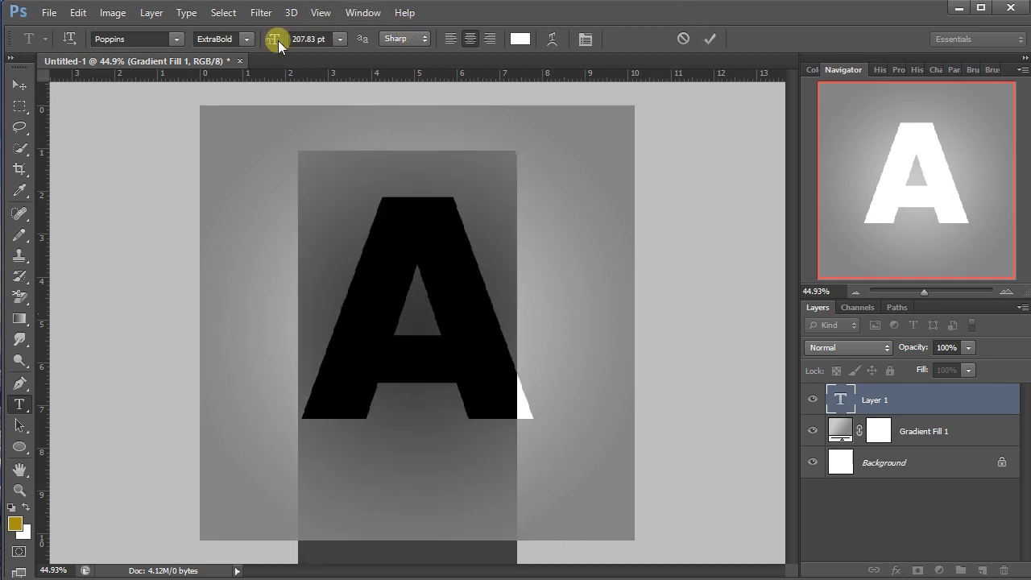
left_click_drag(274, 39, 306, 38)
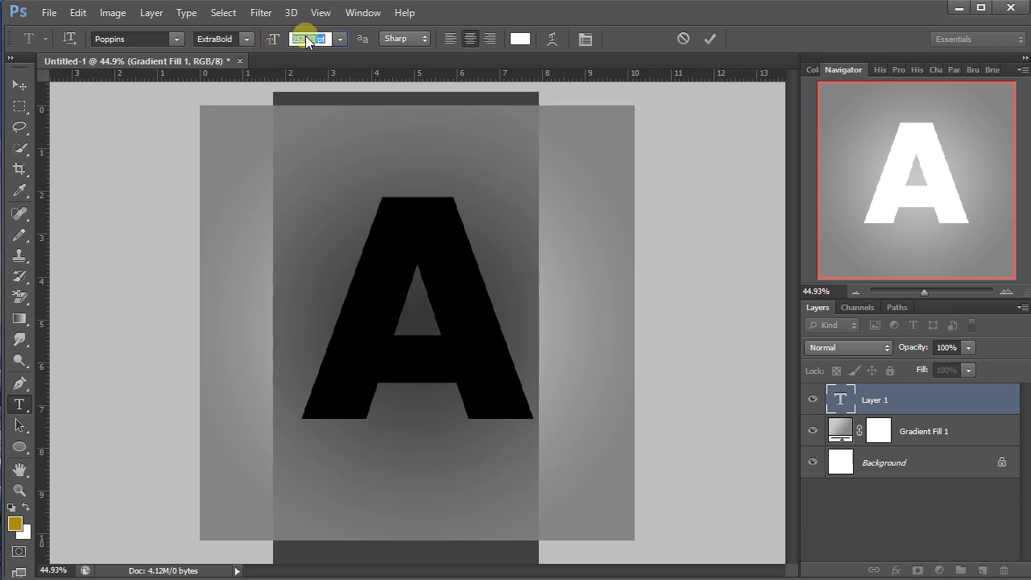
left_click_drag(659, 455, 657, 479)
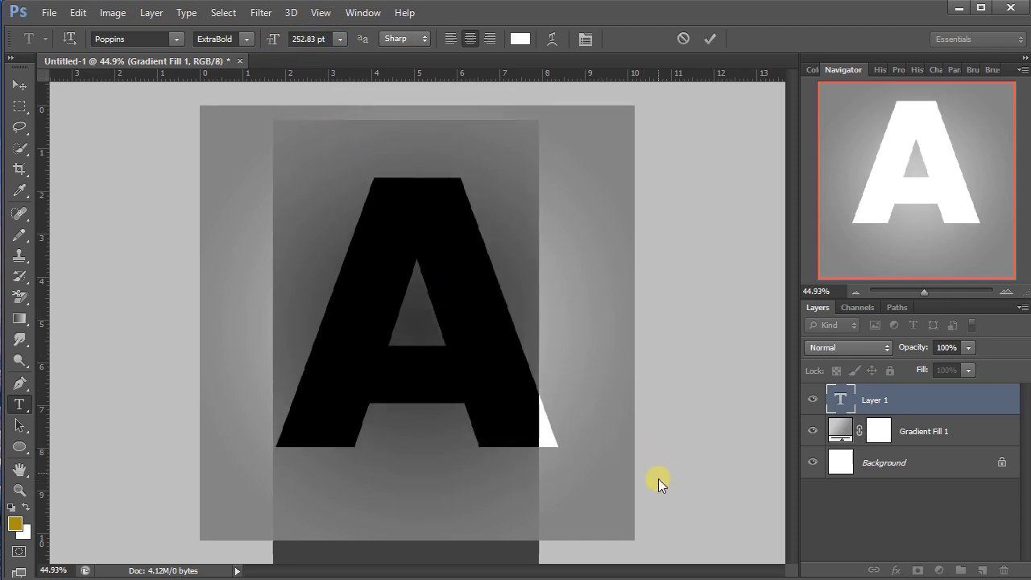
left_click(711, 37)
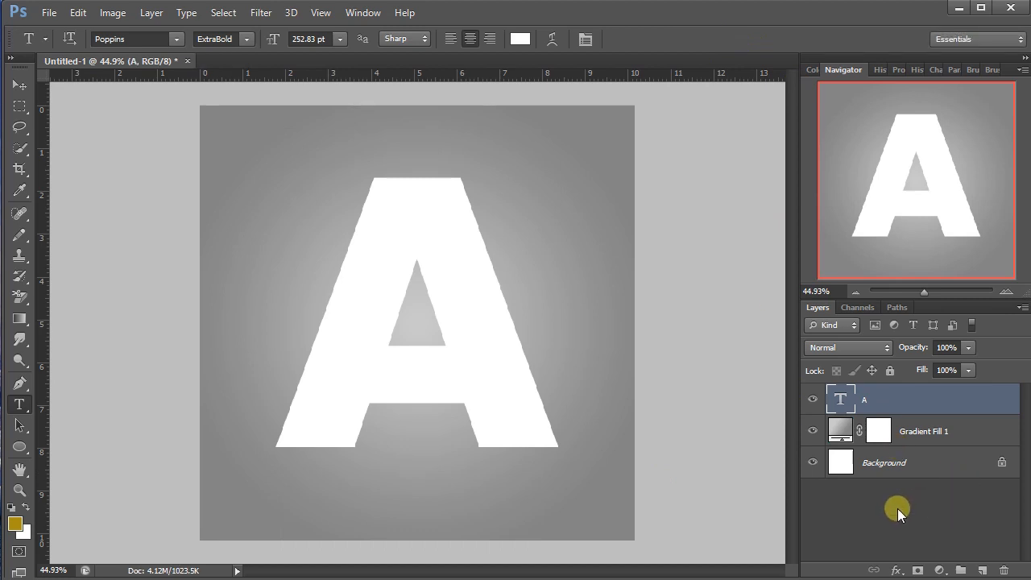
- Add a white #ffffff Stroke effect positioned outside the letter A and apply it
left_click(895, 570)
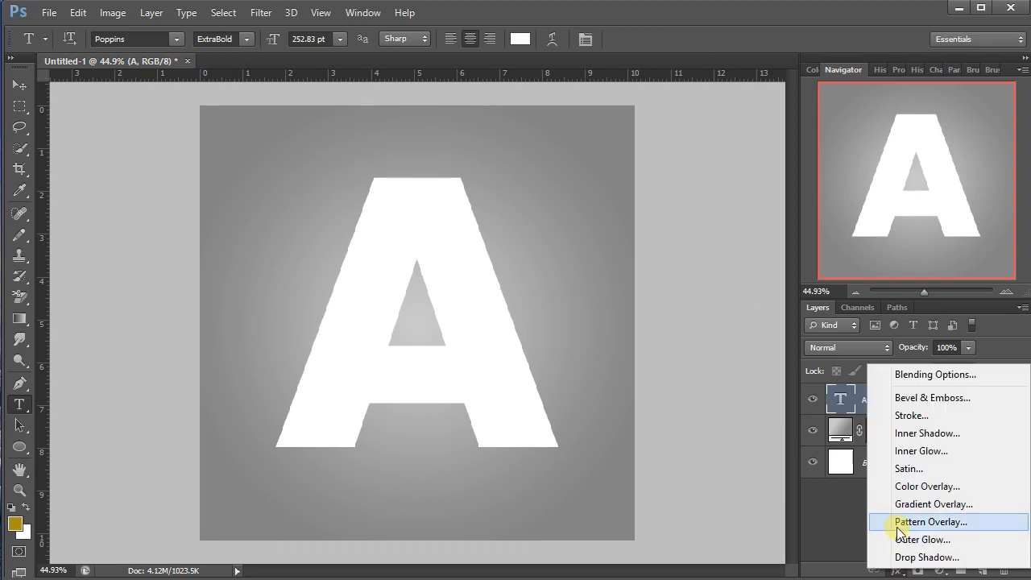
left_click(904, 417)
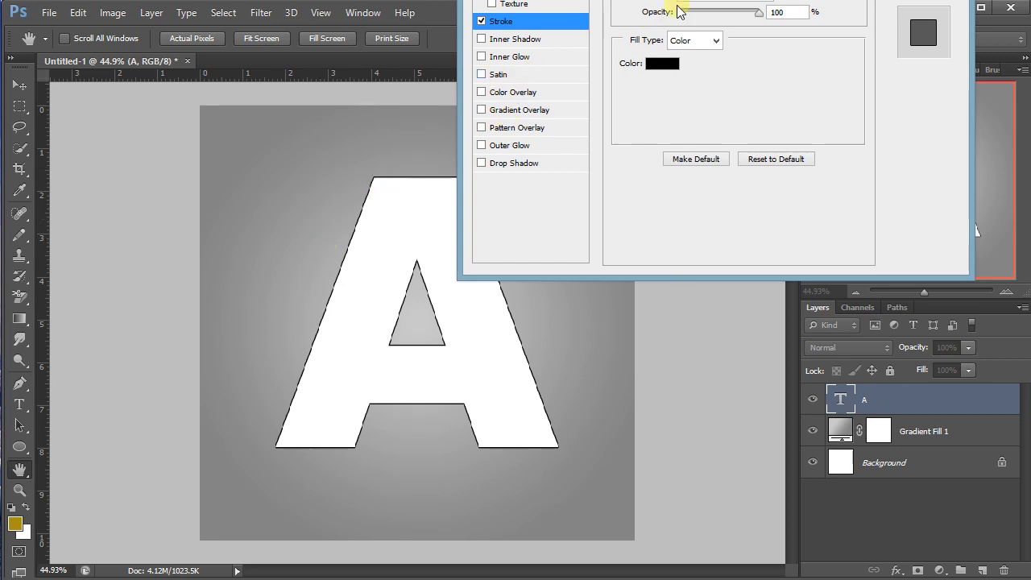
left_click_drag(741, 0, 668, 99)
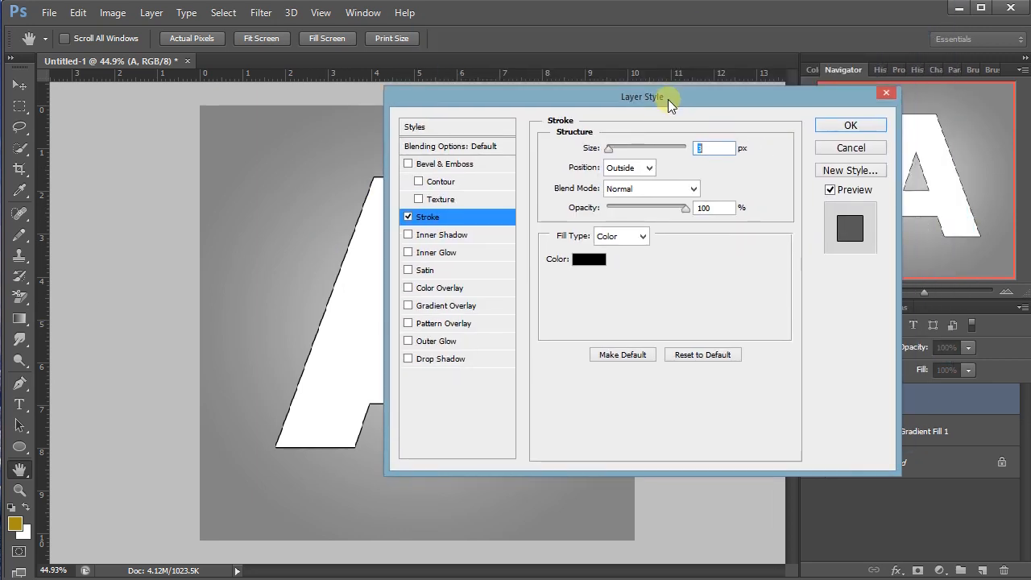
left_click(570, 261)
left_click_drag(523, 274, 342, 117)
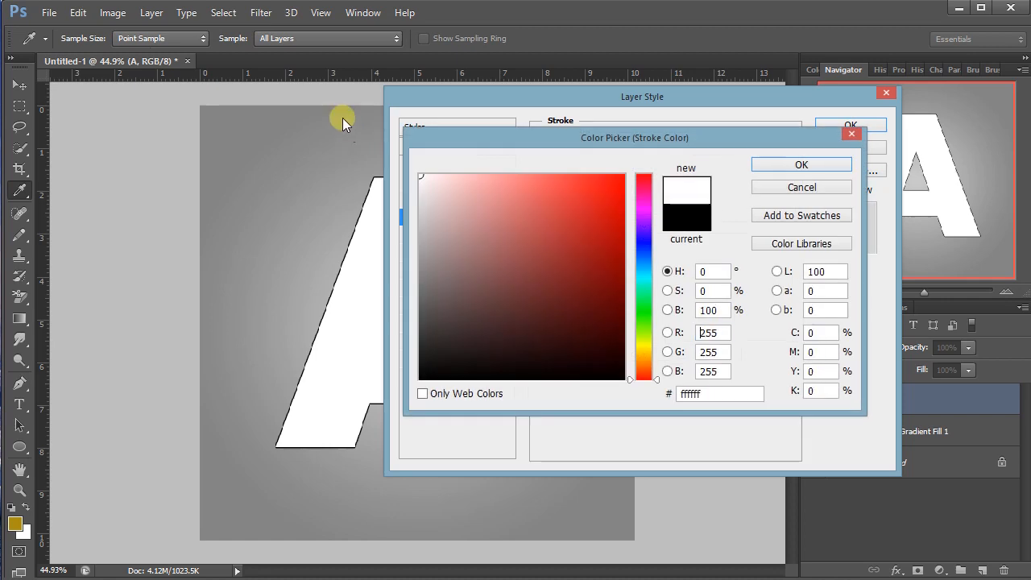
left_click(821, 164)
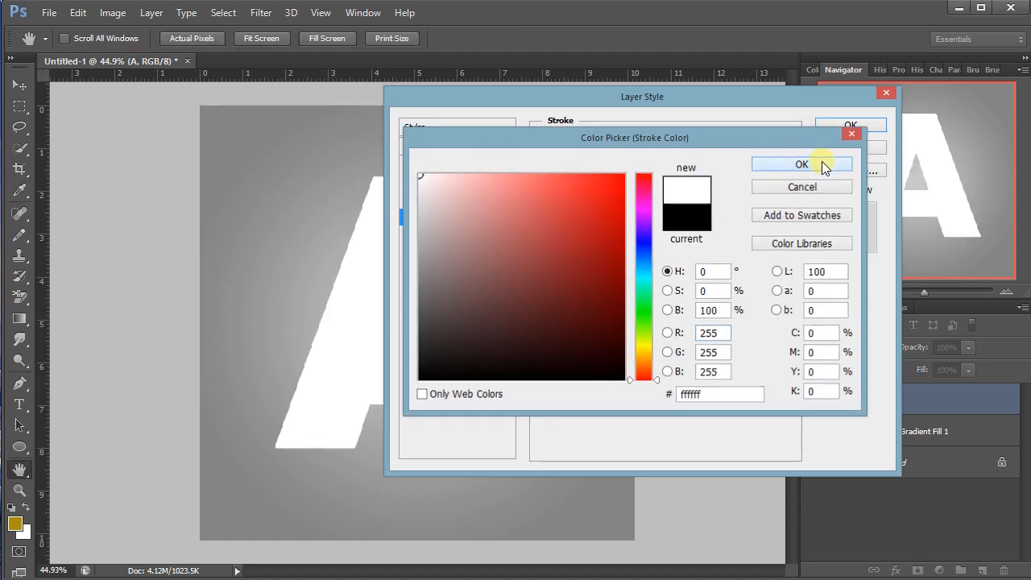
left_click(824, 121)
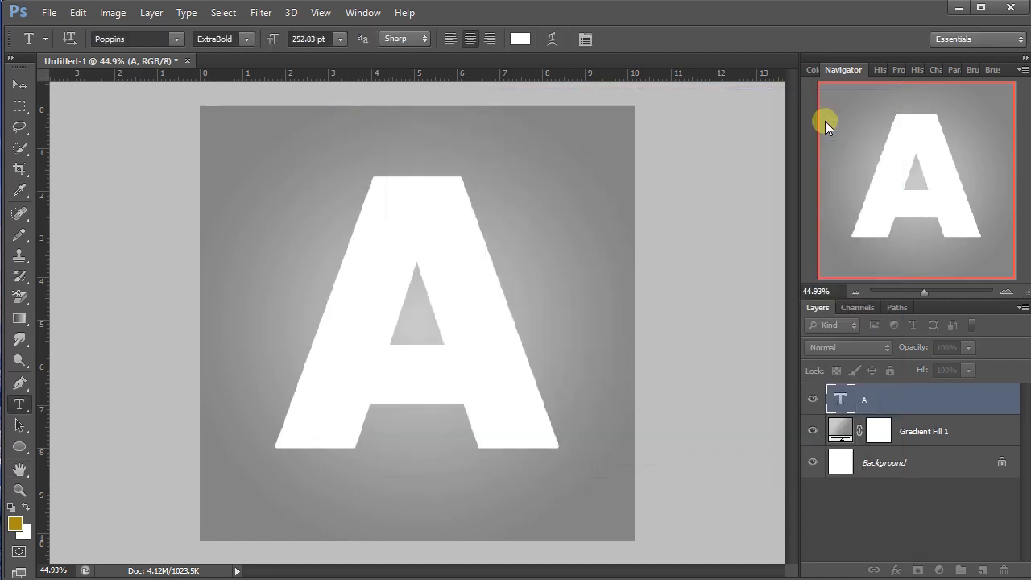
- Open the image "first model" from the Desktop folder
left_click(51, 12)
left_click(63, 44)
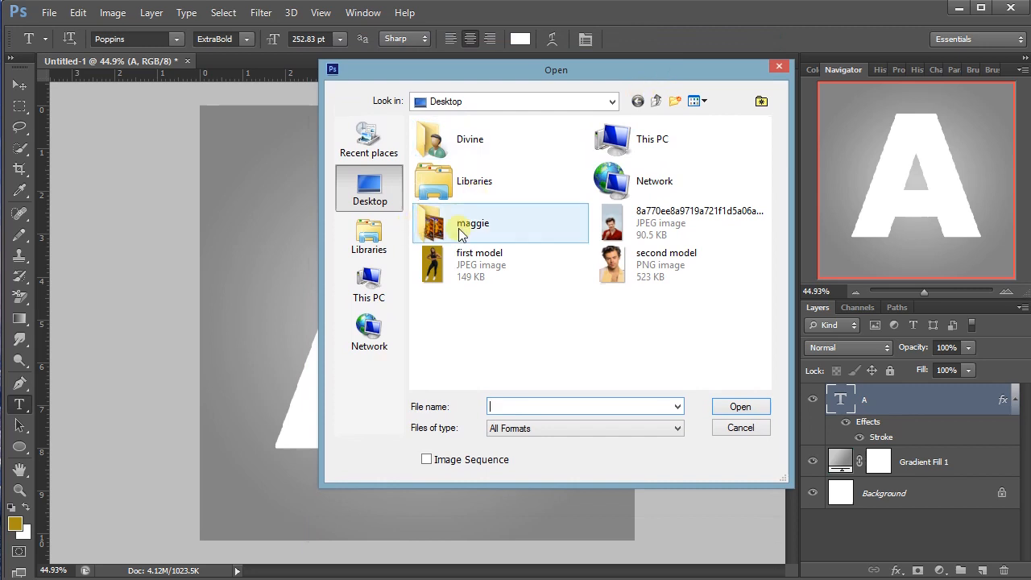
double_click(466, 273)
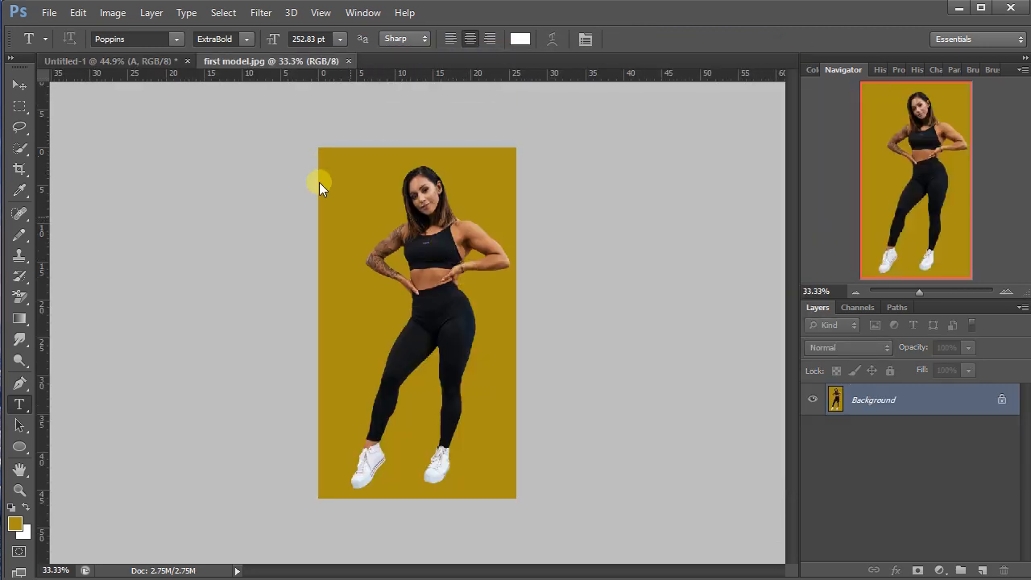
- Select the whole woman, from hair and arms down to the white shoes, with the Quick Selection tool
left_click_drag(922, 288, 923, 293)
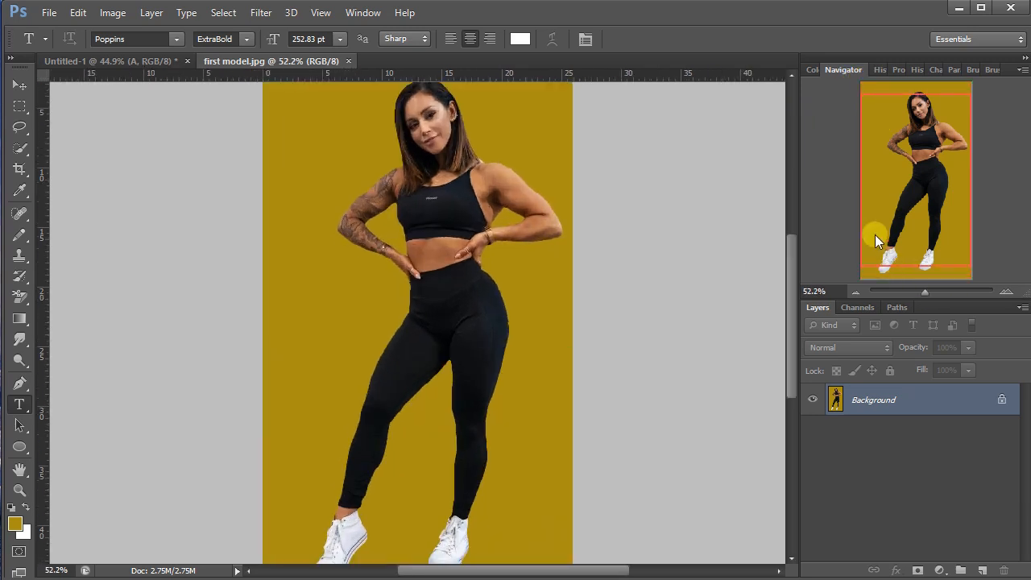
left_click_drag(874, 235, 900, 178)
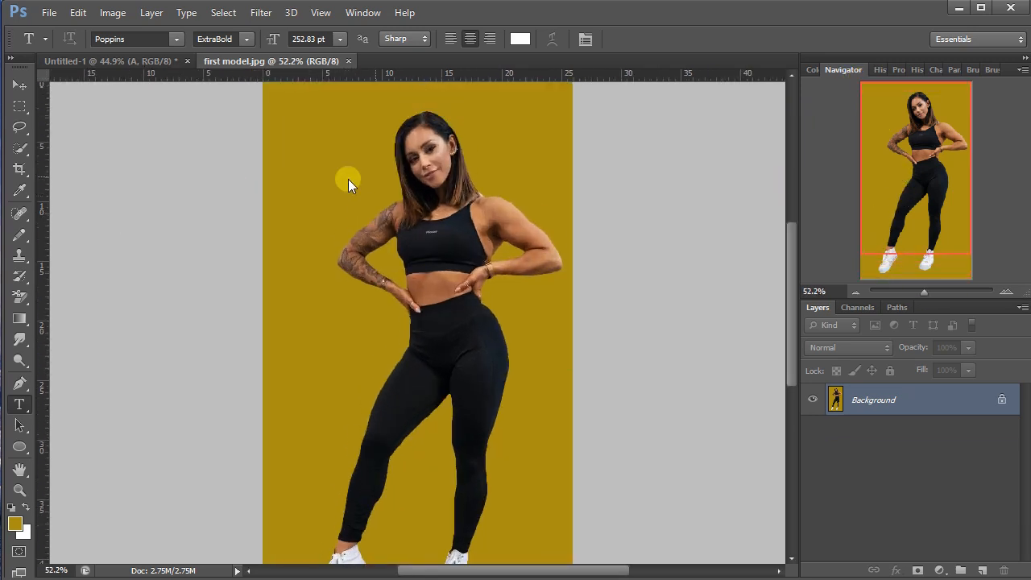
left_click(19, 149)
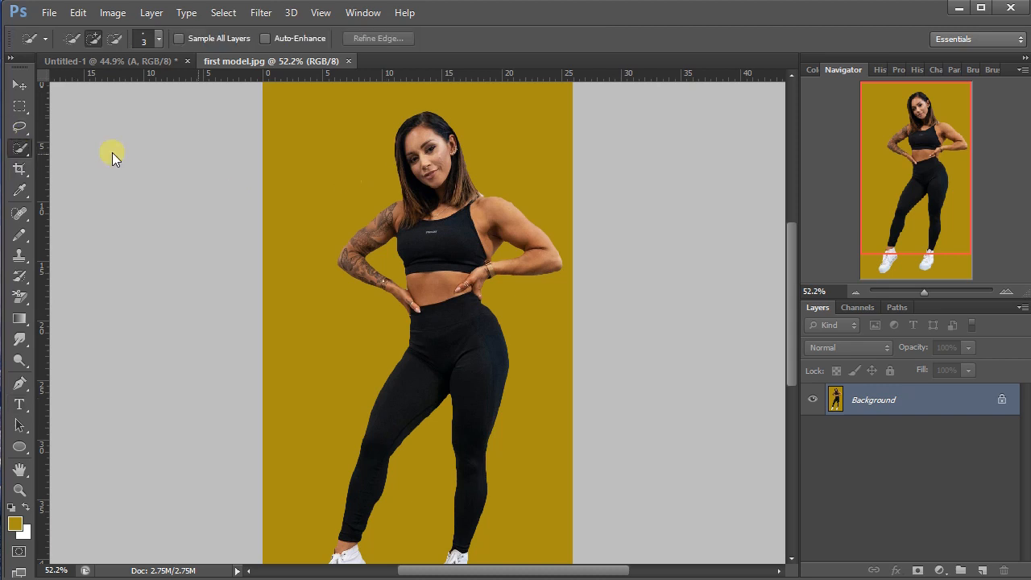
mouse_move(421, 131)
left_mouse_down()
mouse_move(437, 171)
mouse_move(428, 124)
mouse_move(416, 131)
mouse_move(412, 163)
mouse_move(464, 272)
left_mouse_up()
mouse_move(490, 226)
left_mouse_down()
mouse_move(510, 224)
mouse_move(537, 252)
left_mouse_up()
mouse_move(465, 294)
left_mouse_down()
mouse_move(437, 301)
mouse_move(415, 256)
mouse_move(370, 240)
mouse_move(362, 266)
mouse_move(444, 347)
left_mouse_up()
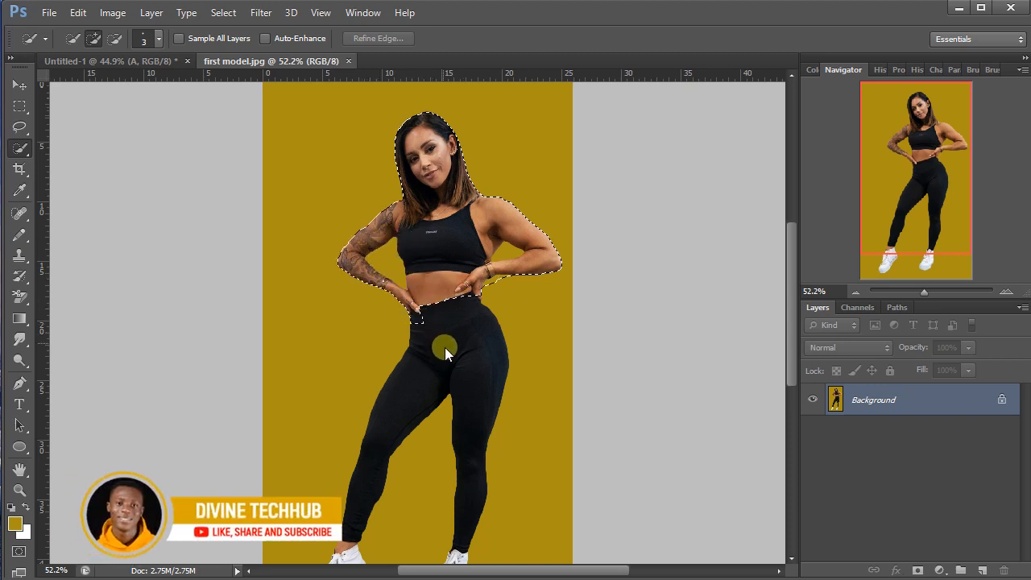
left_click_drag(459, 424, 449, 429)
left_click_drag(494, 256, 494, 257)
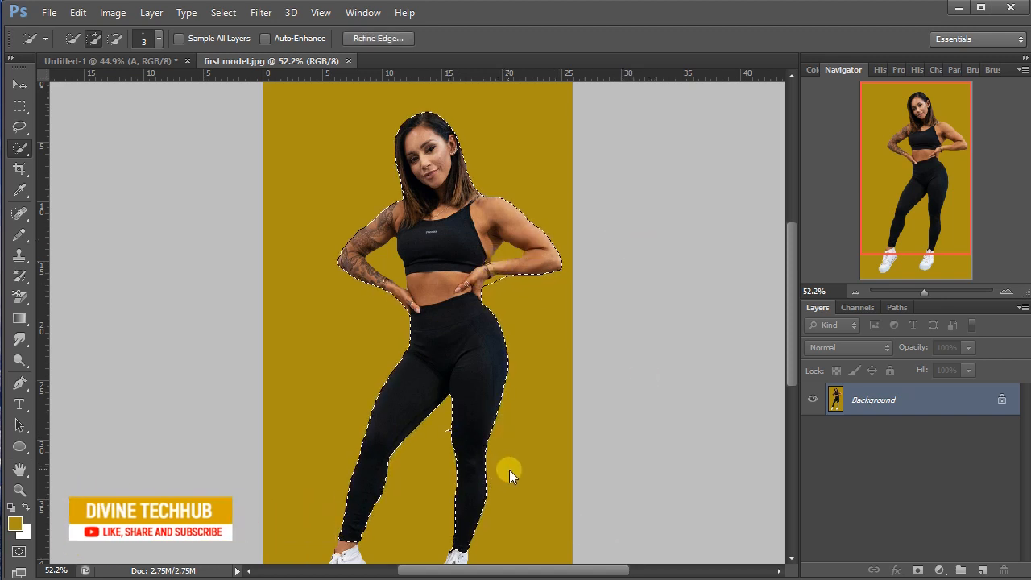
scroll(508, 475, "down", 2)
left_click_drag(458, 513, 445, 532)
mouse_move(341, 483)
left_mouse_down()
mouse_move(346, 519)
mouse_move(324, 546)
left_mouse_up()
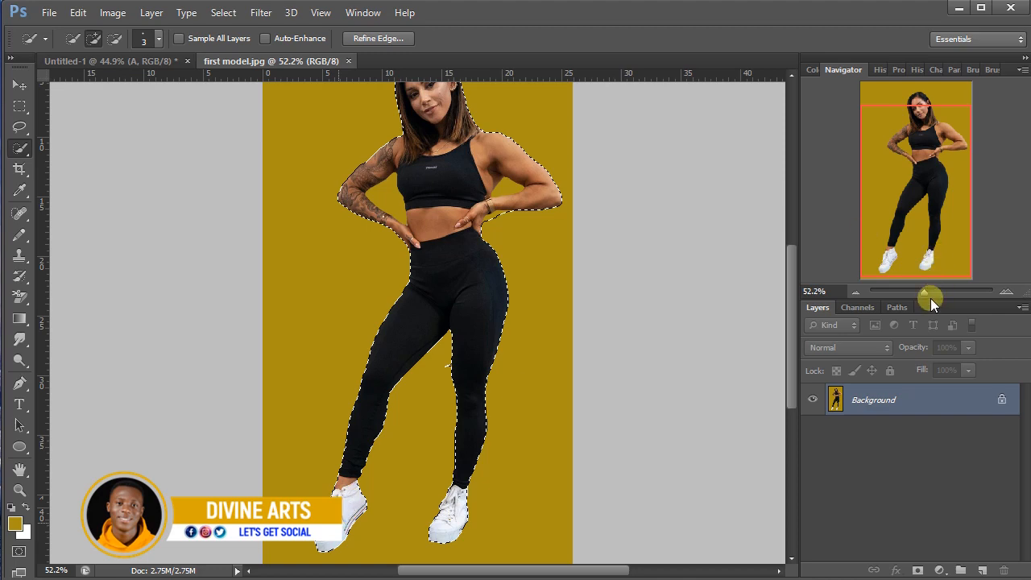
- Subtract the leftover background between the legs, beneath the forearm by the waist and inside both arm gaps from the selection
mouse_move(930, 293)
left_mouse_down()
mouse_move(949, 290)
mouse_move(937, 292)
left_mouse_up()
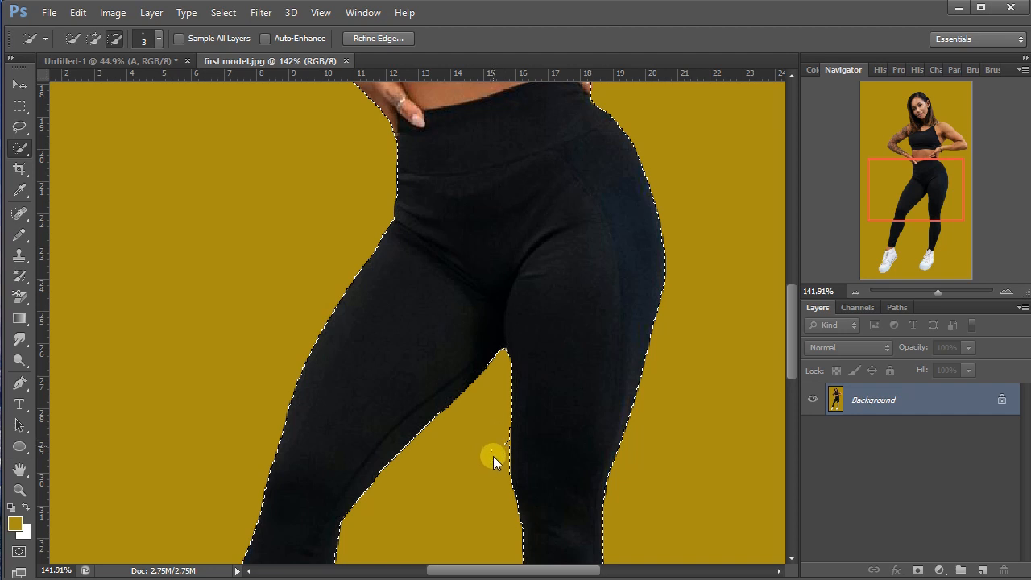
key("alt")
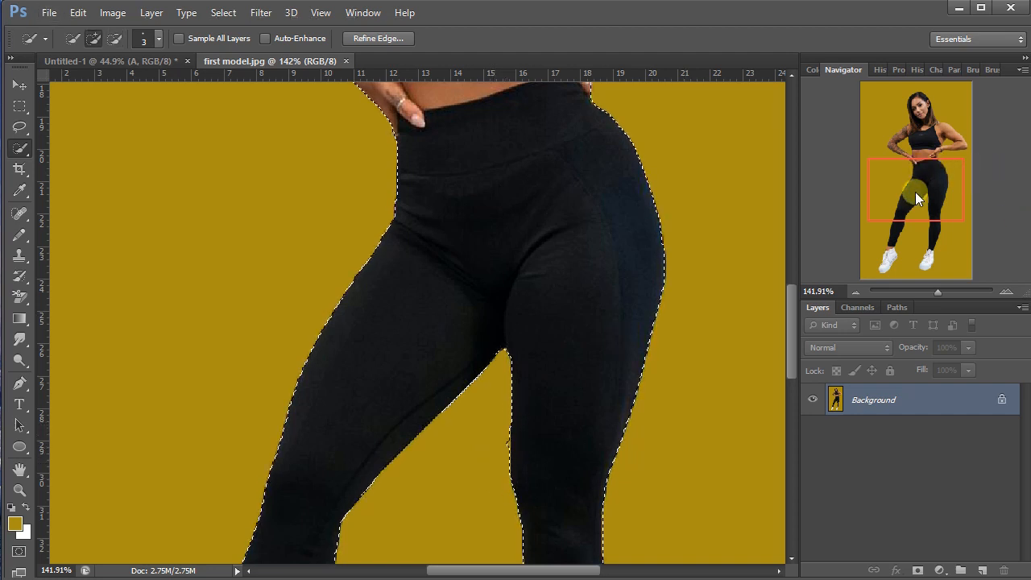
left_click_drag(915, 192, 918, 149)
key("alt")
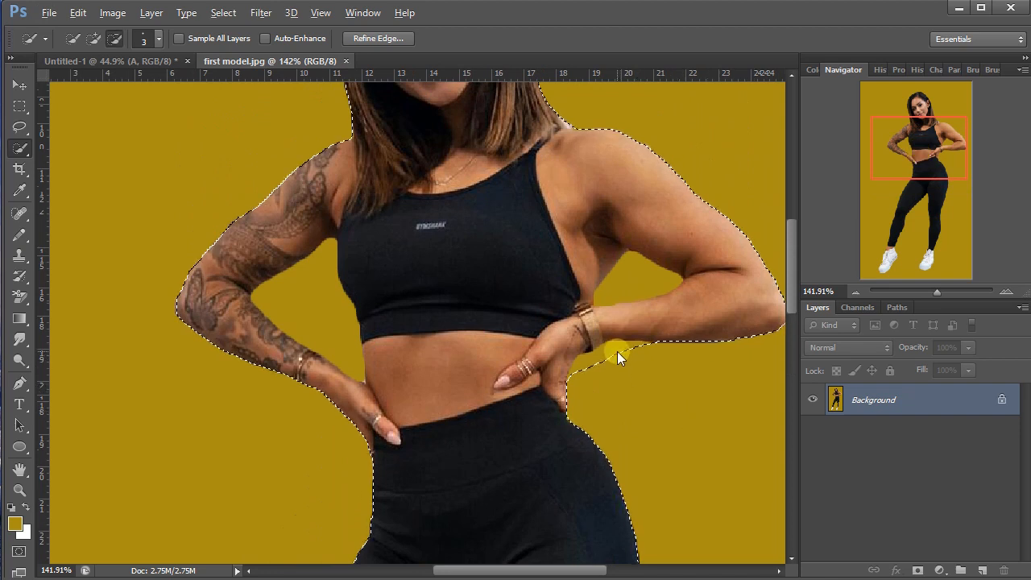
left_click_drag(618, 344, 634, 341)
left_click_drag(578, 366, 583, 362)
left_click(664, 339, "alt")
left_click(632, 272, "alt")
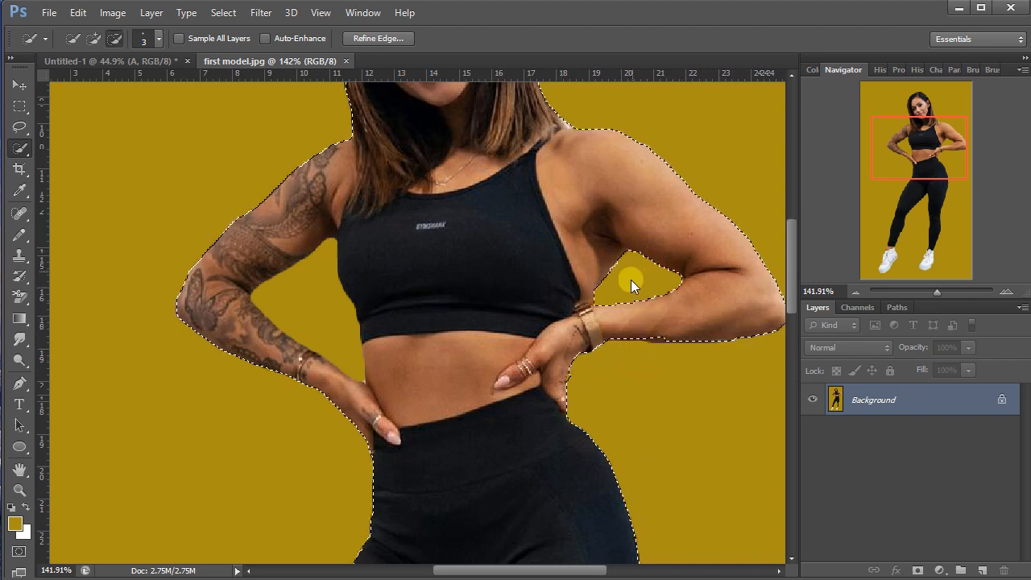
left_click(295, 293, "alt")
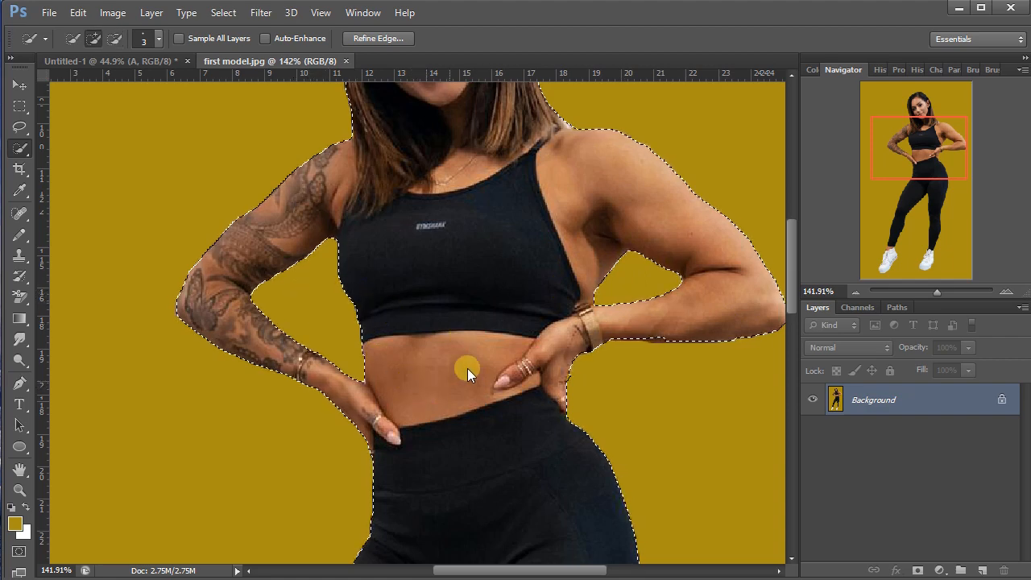
- Check the selection edges around the woman, copy her to a new layer and hide the Background layer
left_click_drag(934, 153, 923, 111)
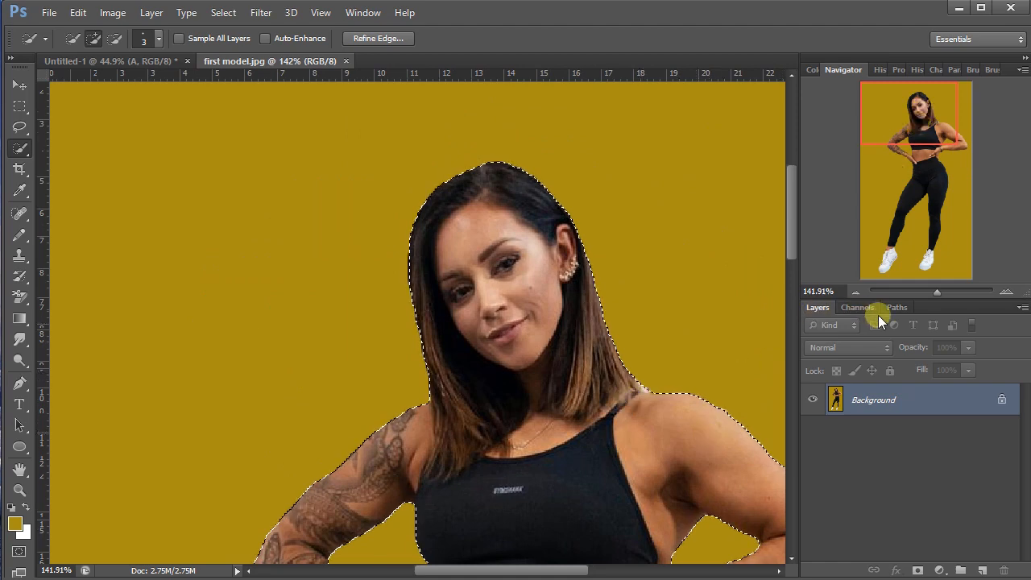
scroll(413, 452, "down", 2)
scroll(914, 248, "down", 3)
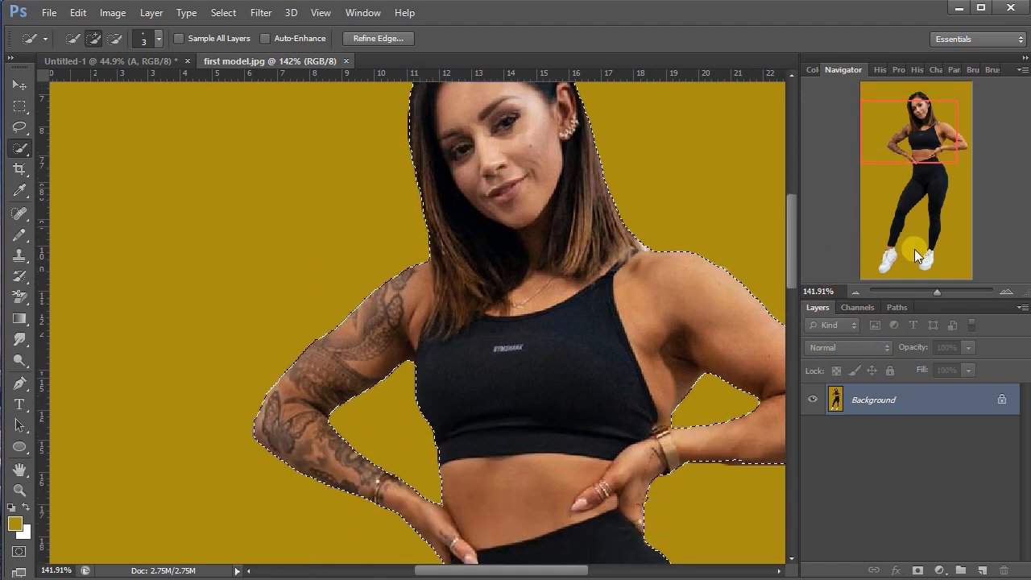
mouse_move(915, 202)
left_mouse_down()
mouse_move(938, 279)
mouse_move(928, 276)
mouse_move(905, 214)
left_mouse_up()
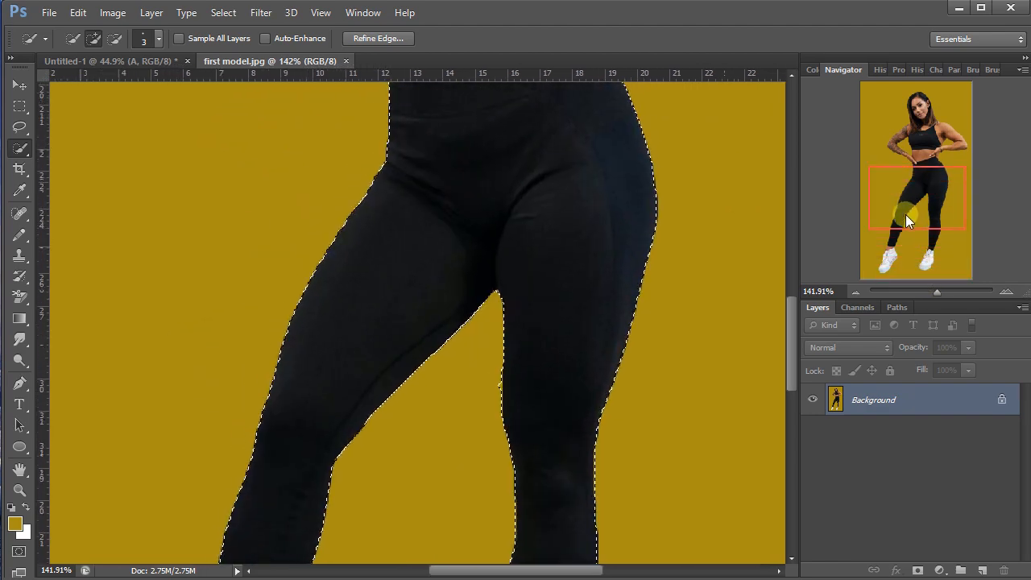
left_click_drag(934, 294, 918, 294)
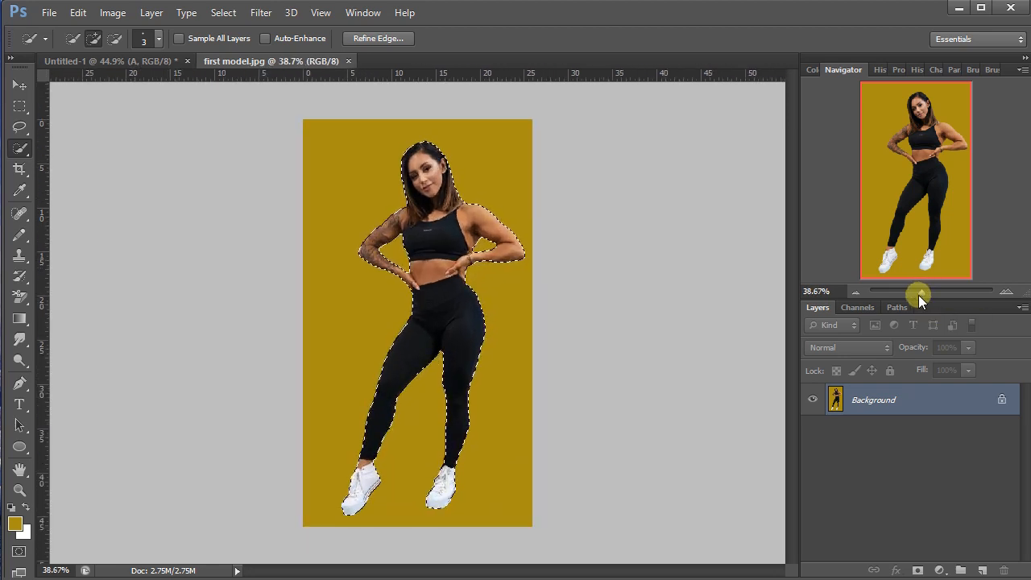
key("ctrl+j")
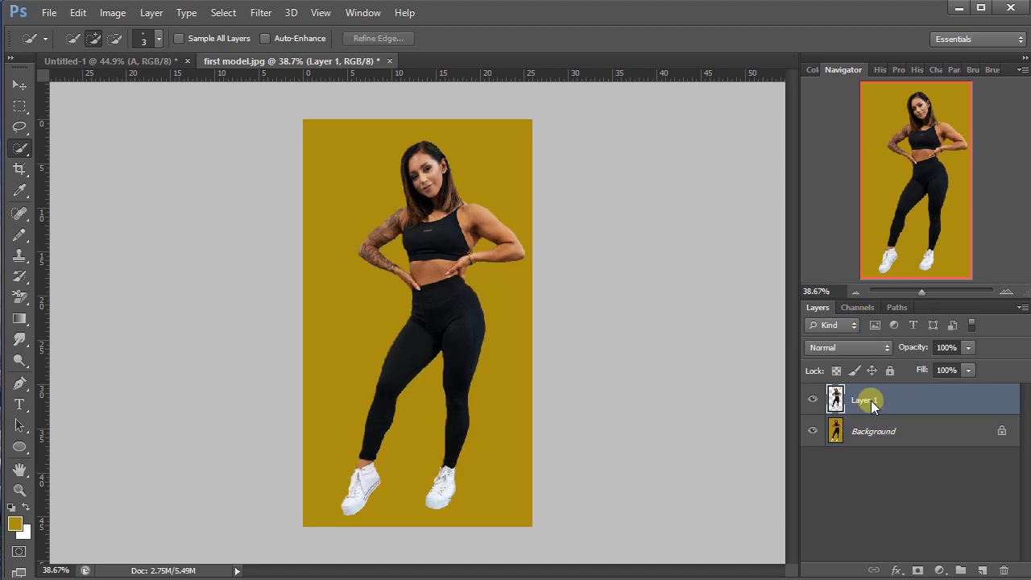
left_click(808, 430)
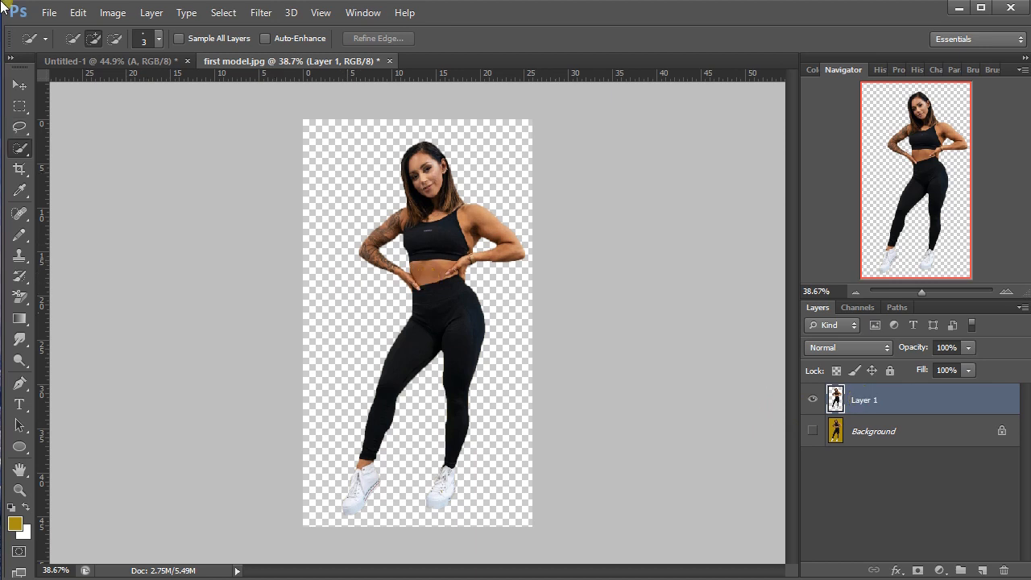
- Move the cut-out woman into the Untitled-1 document over the letter A and collapse the letter layer's effects list
left_click(17, 85)
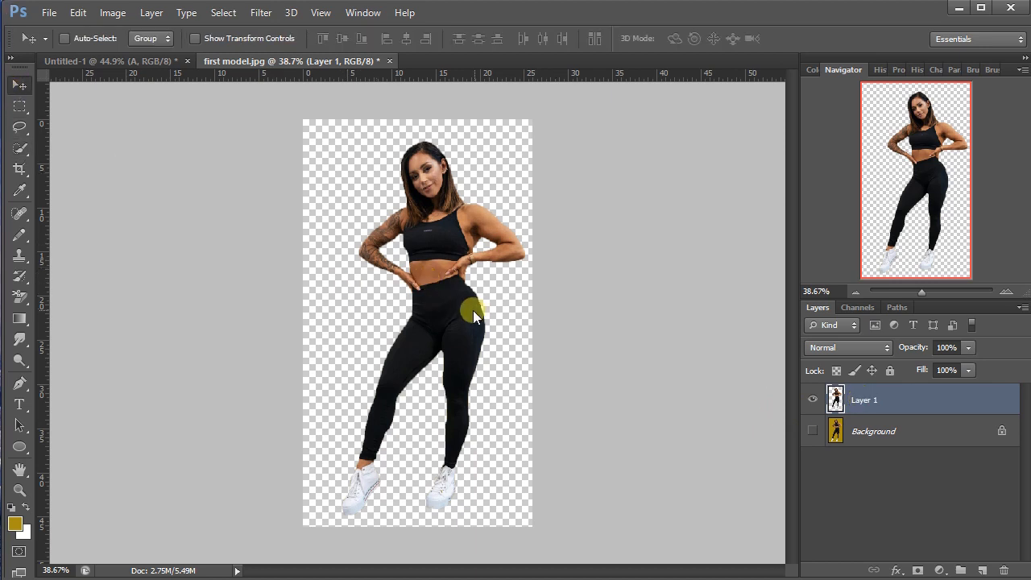
mouse_move(473, 310)
left_mouse_down()
mouse_move(383, 221)
mouse_move(467, 320)
mouse_move(137, 58)
mouse_move(443, 359)
left_mouse_up()
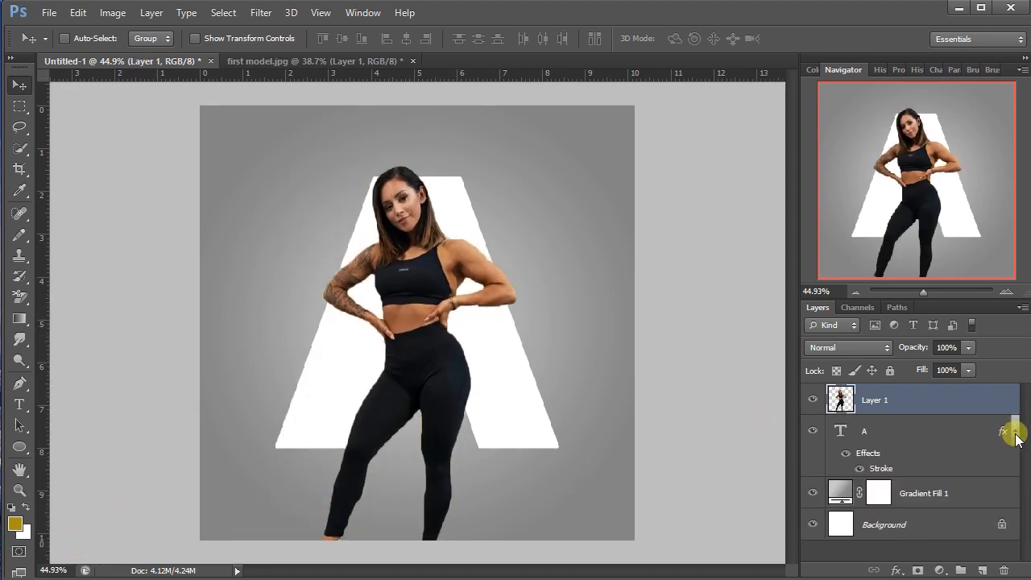
left_click(1013, 432)
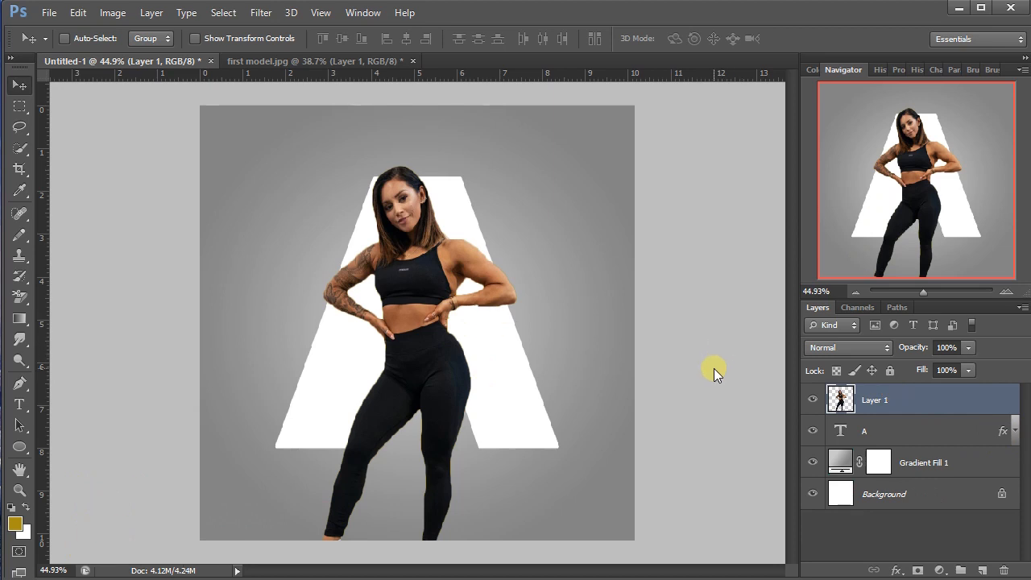
- Scale the woman to about 158.6% with Free Transform and move her down in front of the letter A
key("ctrl+t")
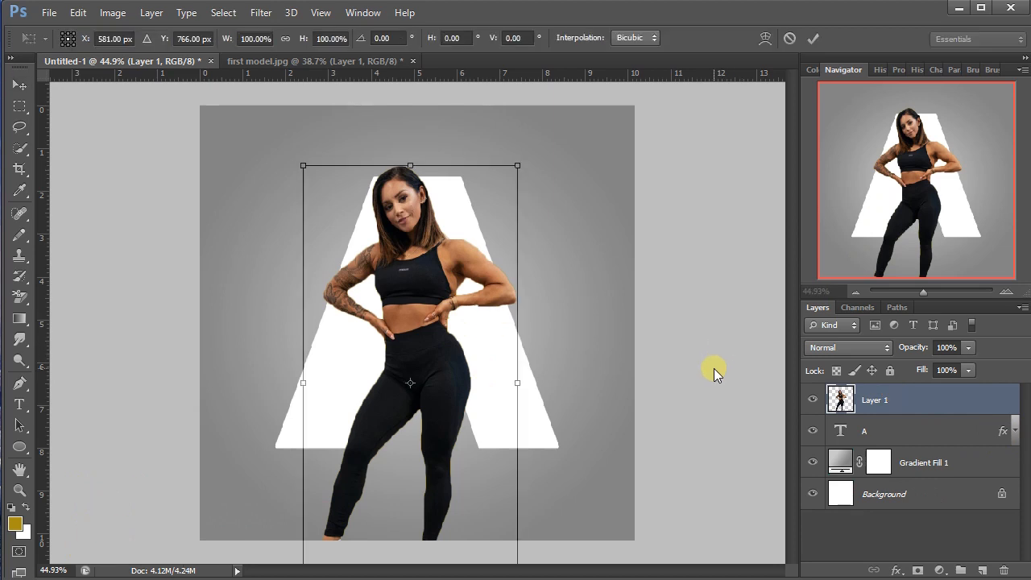
left_click_drag(519, 169, 583, 137)
left_click_drag(455, 245, 454, 344)
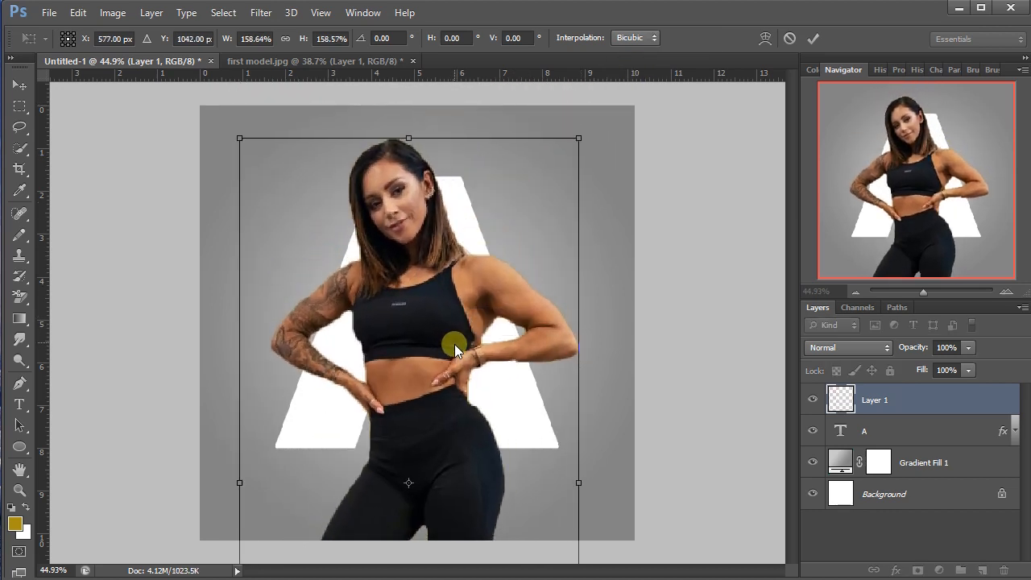
left_click(813, 38)
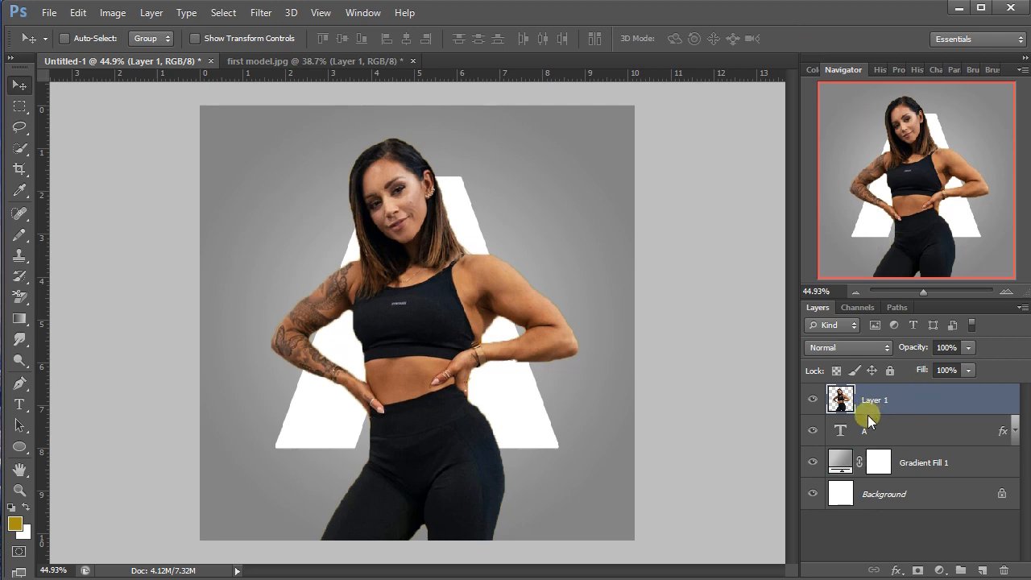
- Duplicate the woman's layer and load the outline of the letter A as a selection
key("ctrl+j")
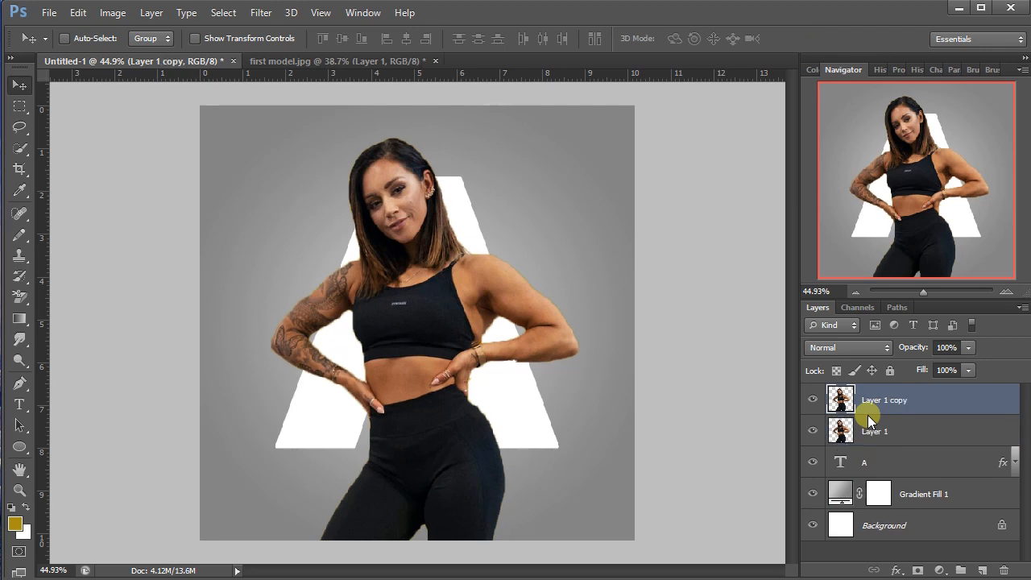
left_click(852, 463)
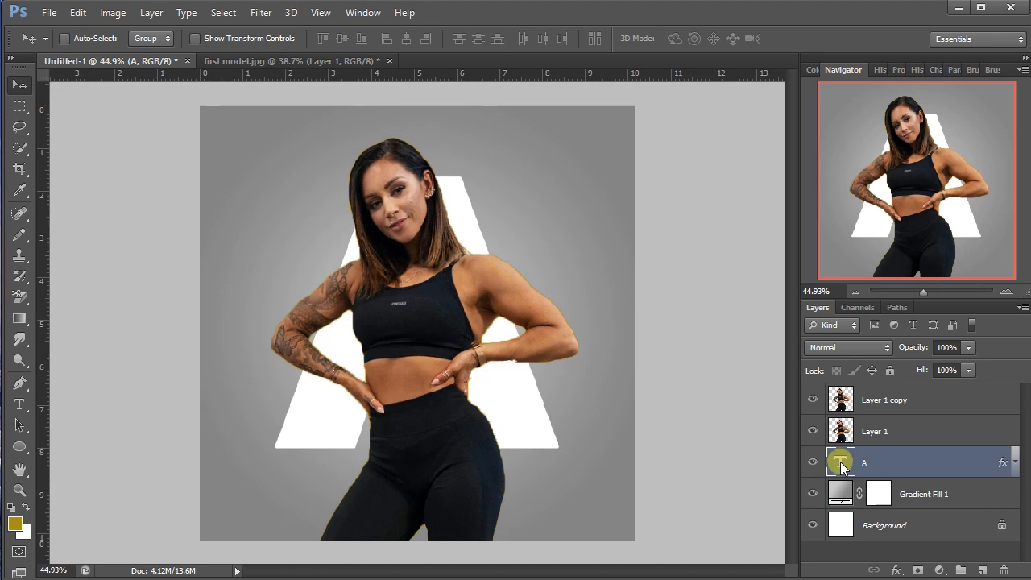
left_click(840, 464, "ctrl")
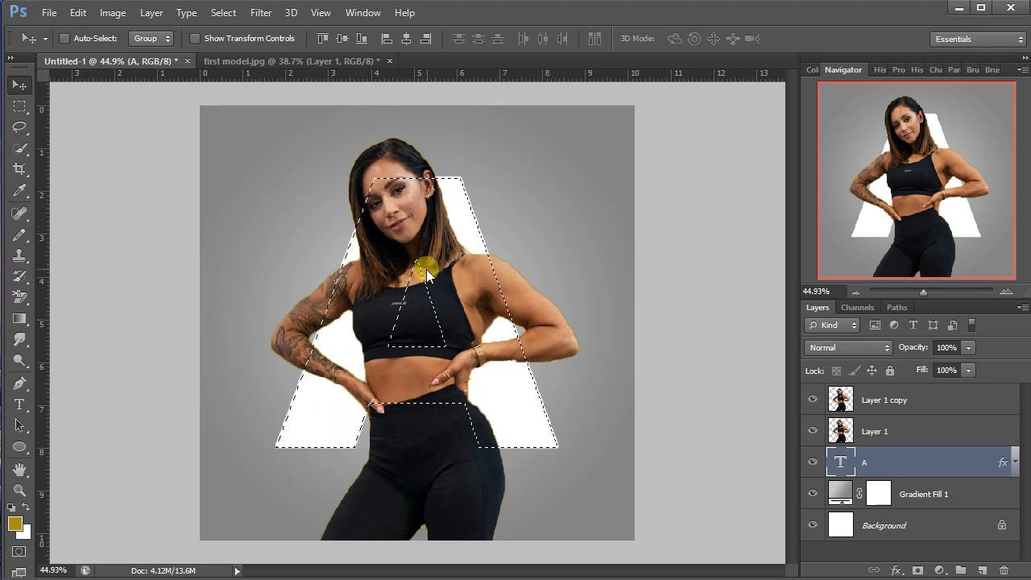
- Hide Layer 1 and add a layer mask to Layer 1 copy from the letter-shaped selection
left_click(842, 397)
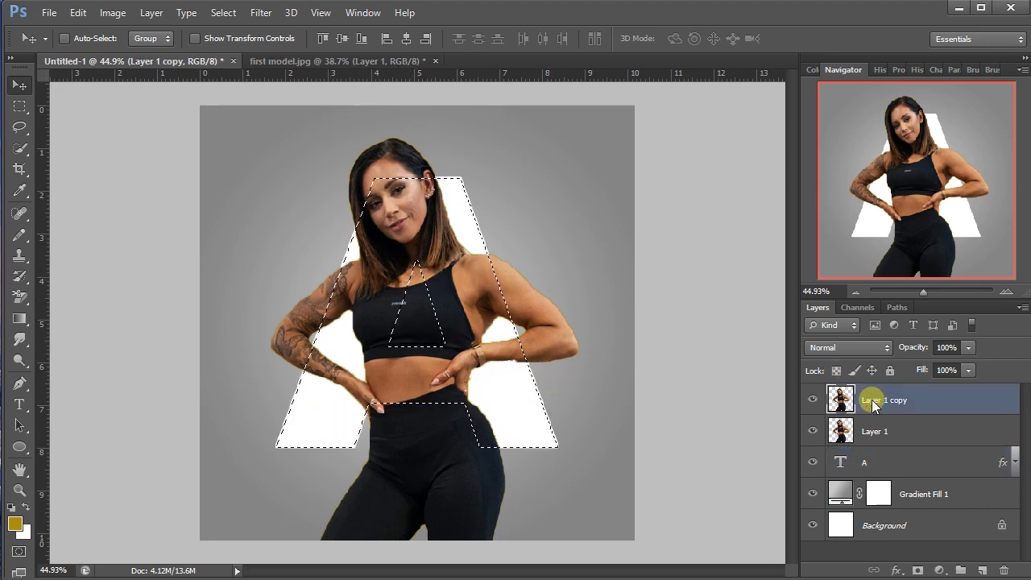
left_click(812, 431)
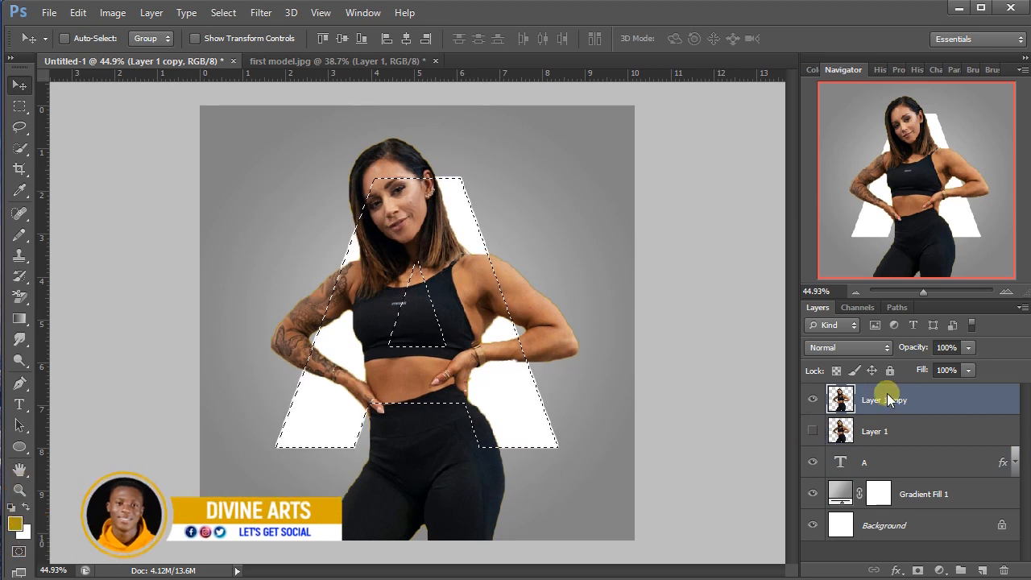
left_click(916, 570)
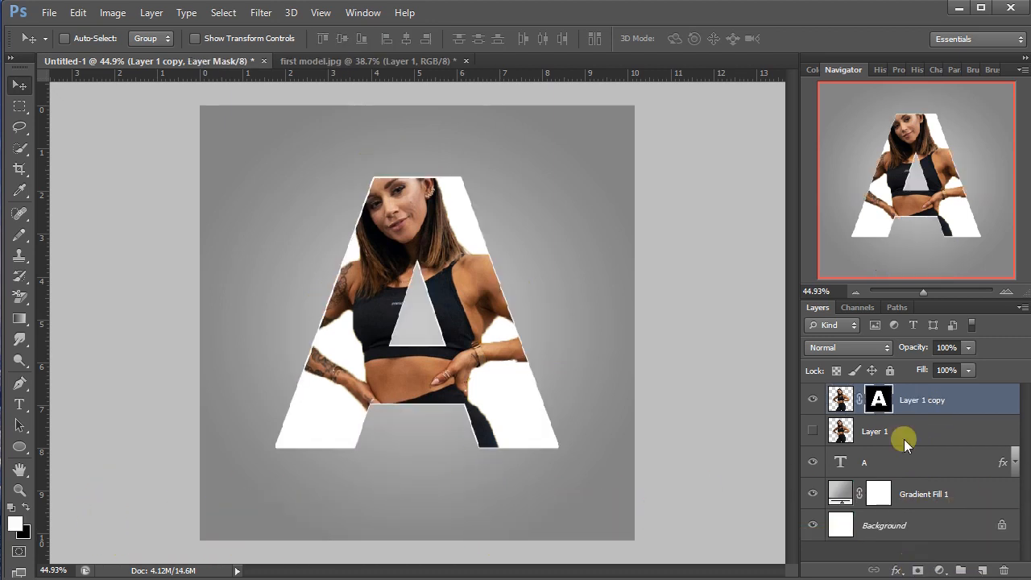
- Set up the Pencil tool with a 59 px tip at 100% hardness
left_click(846, 401)
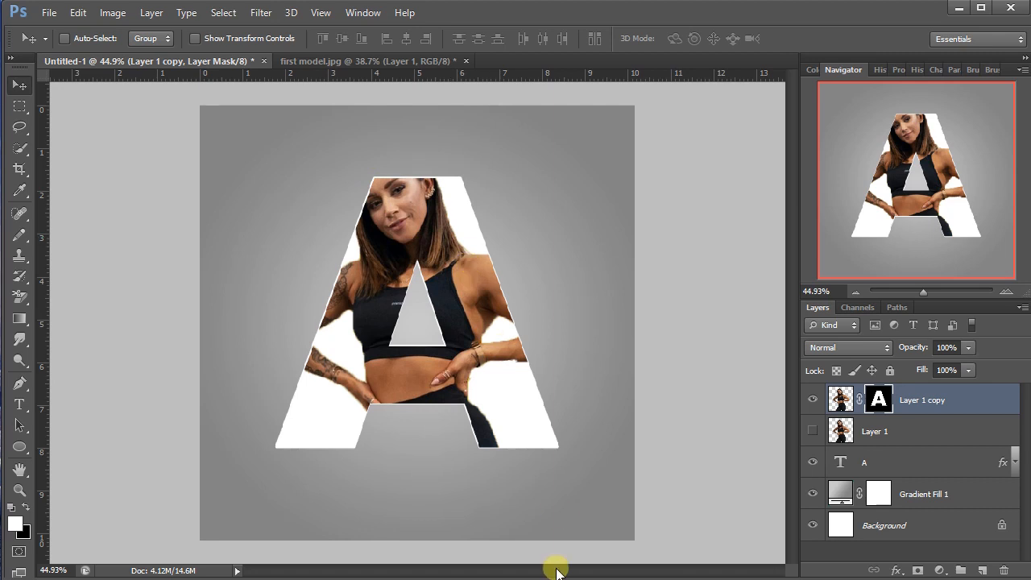
left_click(18, 236)
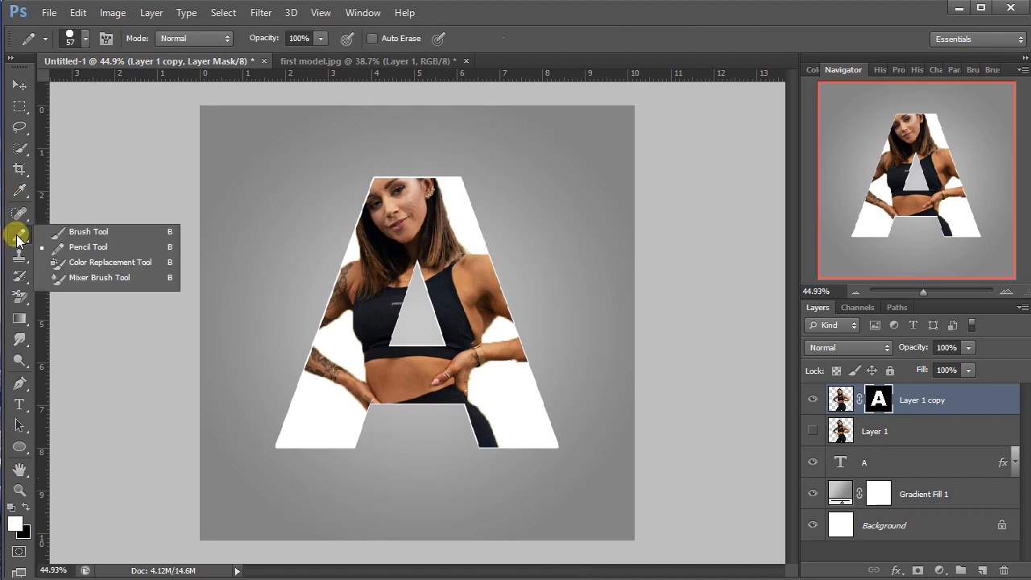
left_click(69, 248)
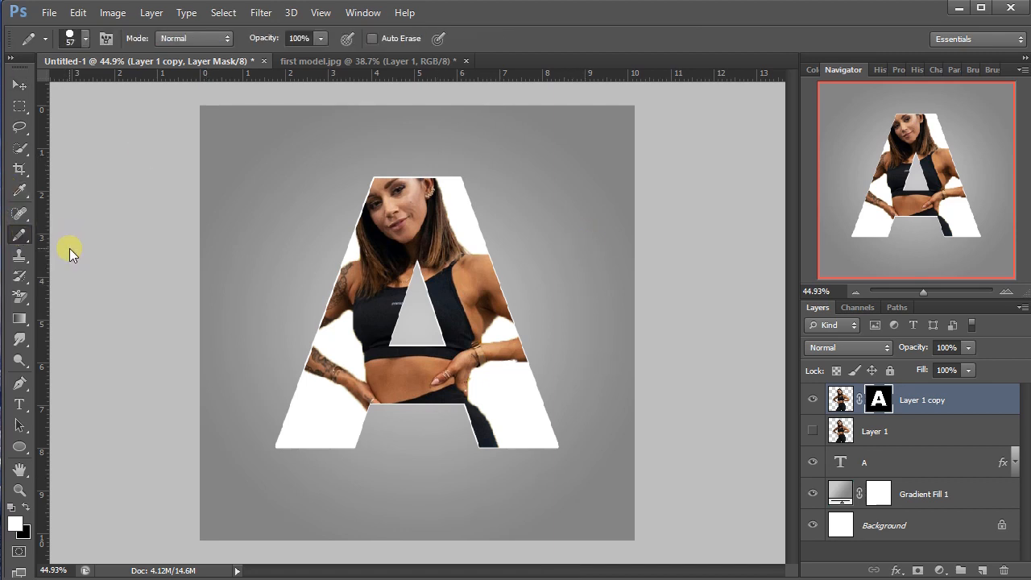
left_click(81, 38)
left_click(74, 87)
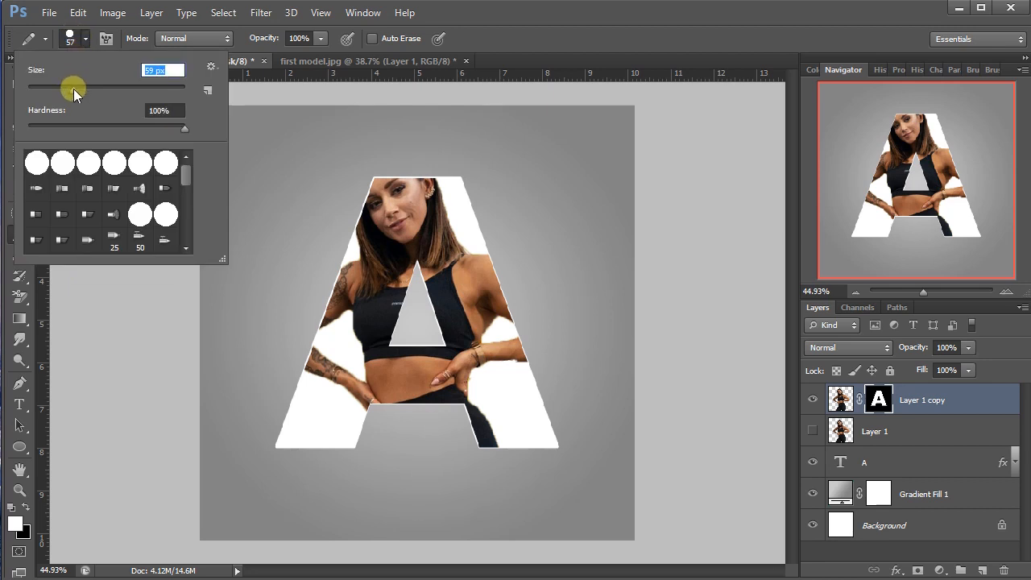
left_click(191, 126)
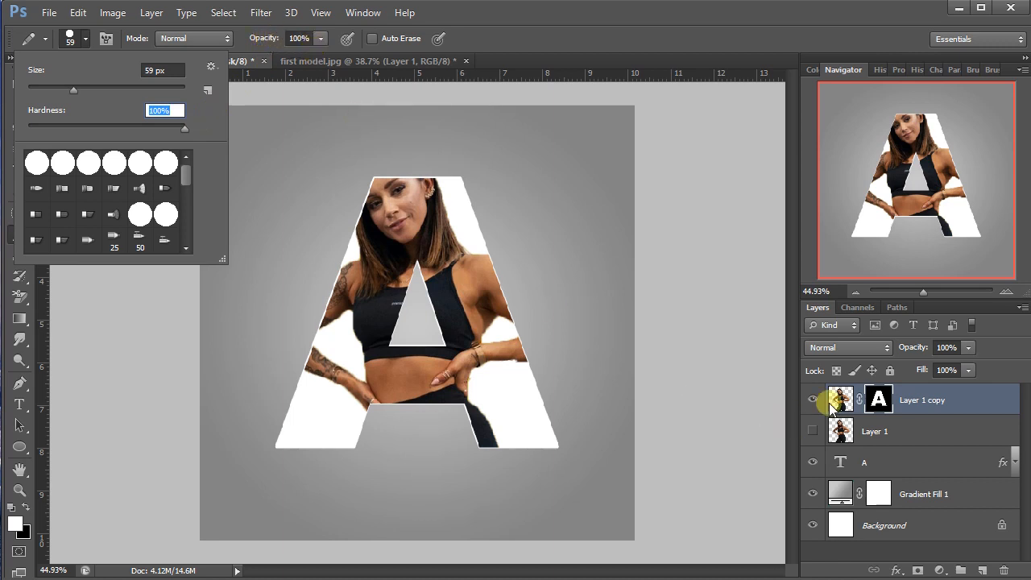
- Load Layer 1's outline as a selection and paint white on Layer 1 copy's mask to reveal the woman's head above the letter
left_click(877, 398)
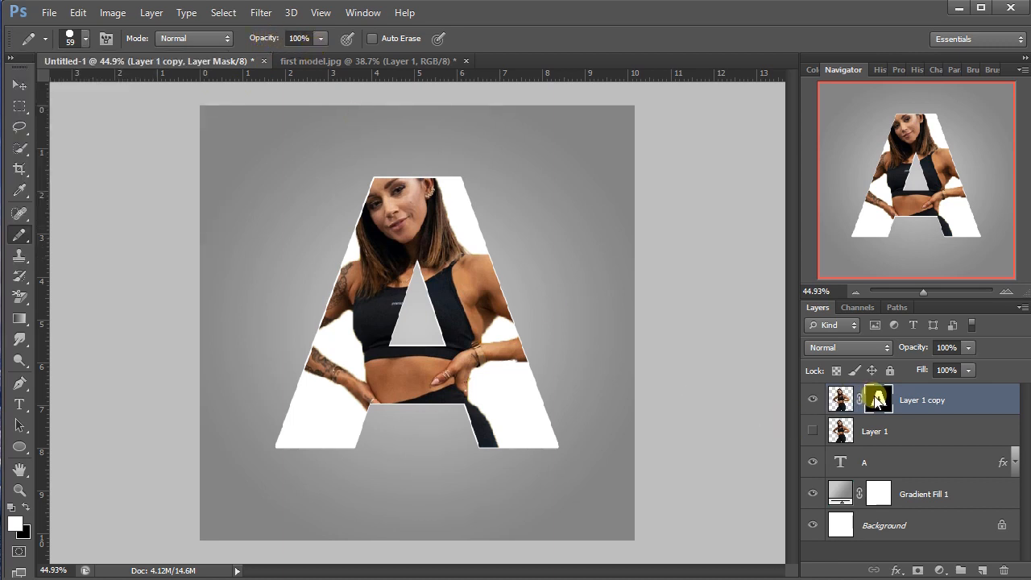
left_click(838, 434, "ctrl")
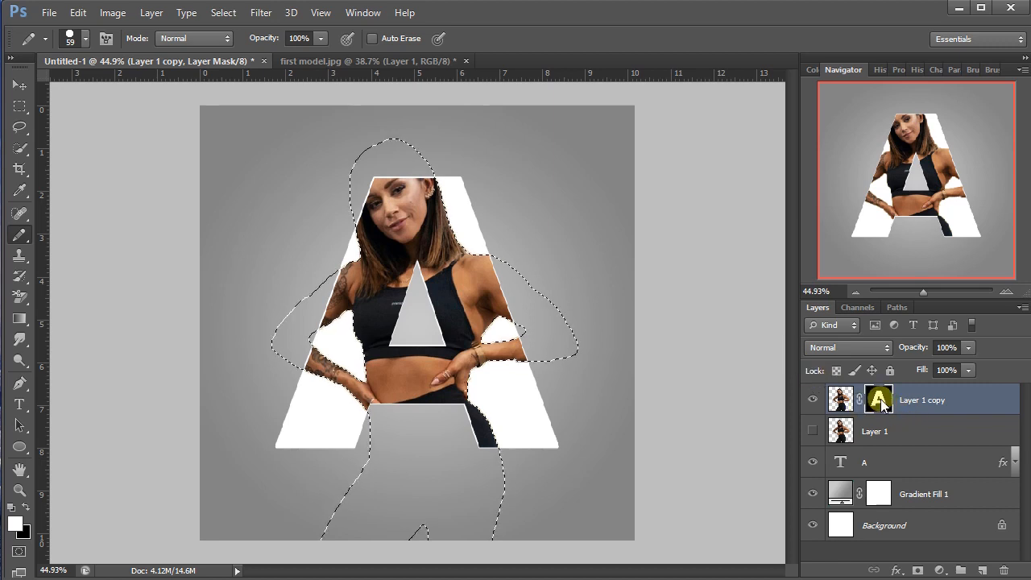
left_click_drag(395, 174, 424, 177)
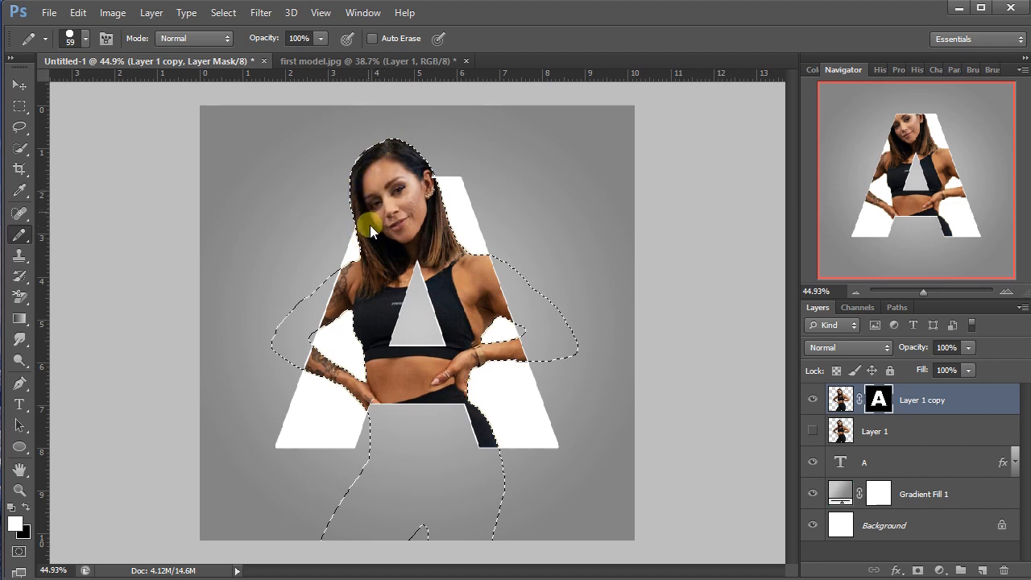
- Check the mask with the letter A hidden, reveal the untattooed arm outside the letter with white paint on the mask, and deselect
left_click(811, 463)
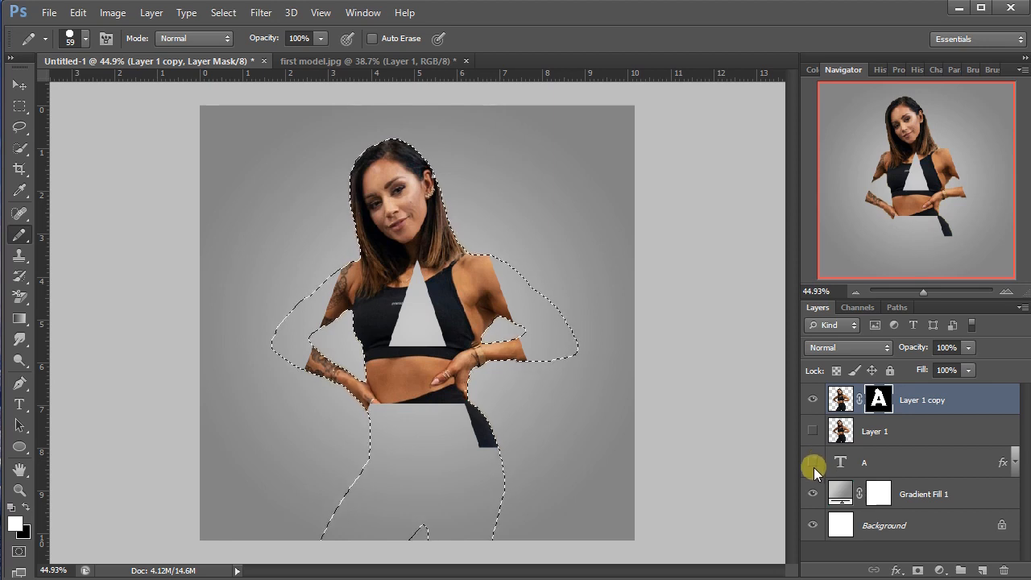
left_click(812, 467)
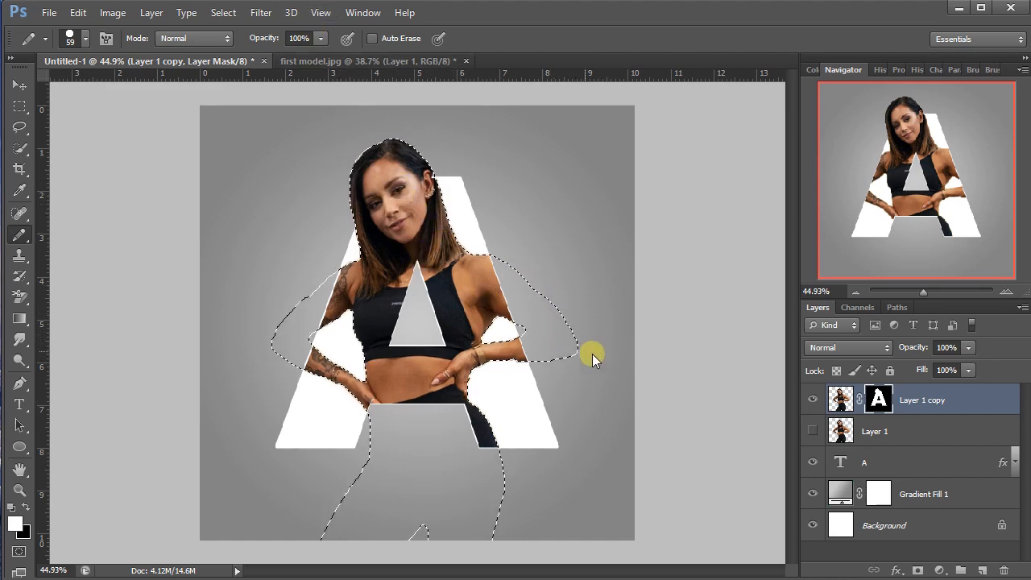
left_click_drag(534, 313, 471, 249)
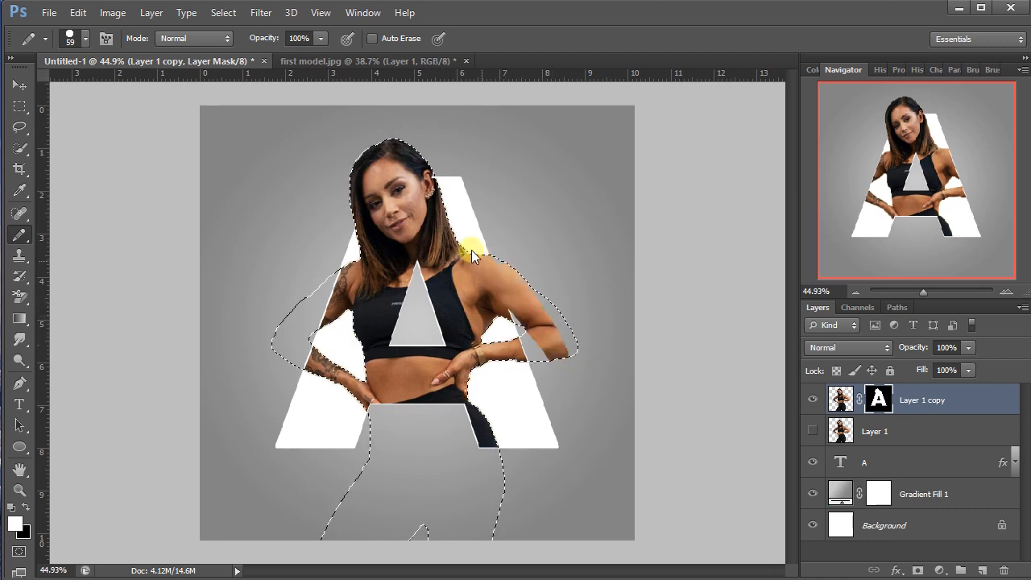
mouse_move(584, 341)
left_mouse_down()
mouse_move(518, 351)
mouse_move(572, 354)
mouse_move(520, 318)
mouse_move(578, 337)
mouse_move(546, 317)
mouse_move(565, 356)
left_mouse_up()
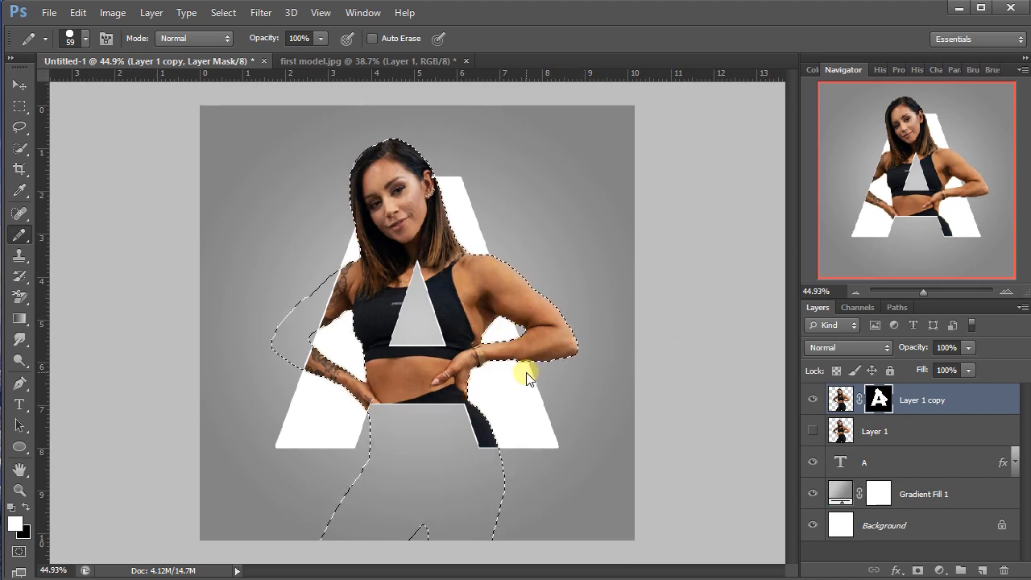
key("ctrl+d")
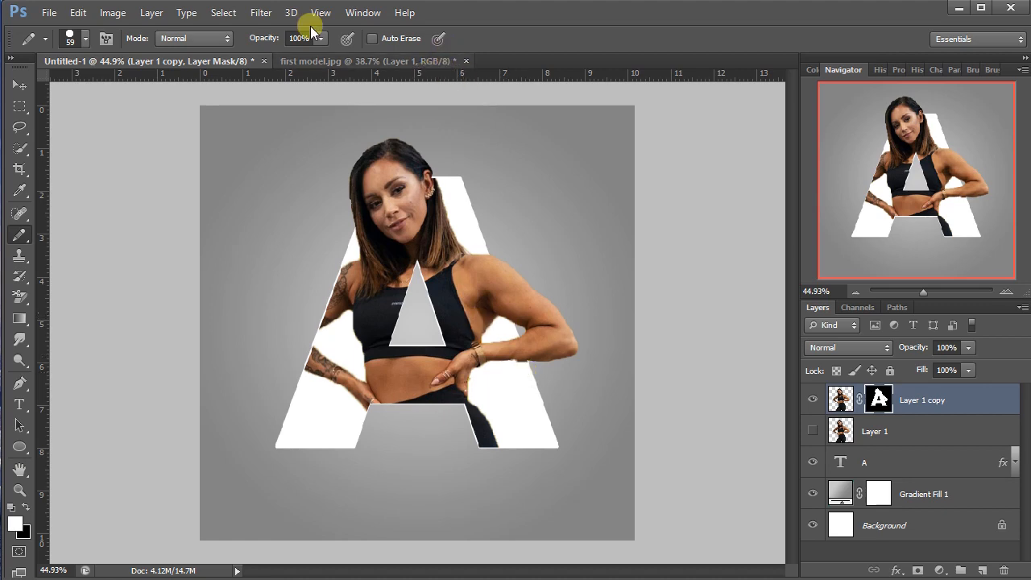
- Restore the last selection around the woman and clear it again
left_click(229, 15)
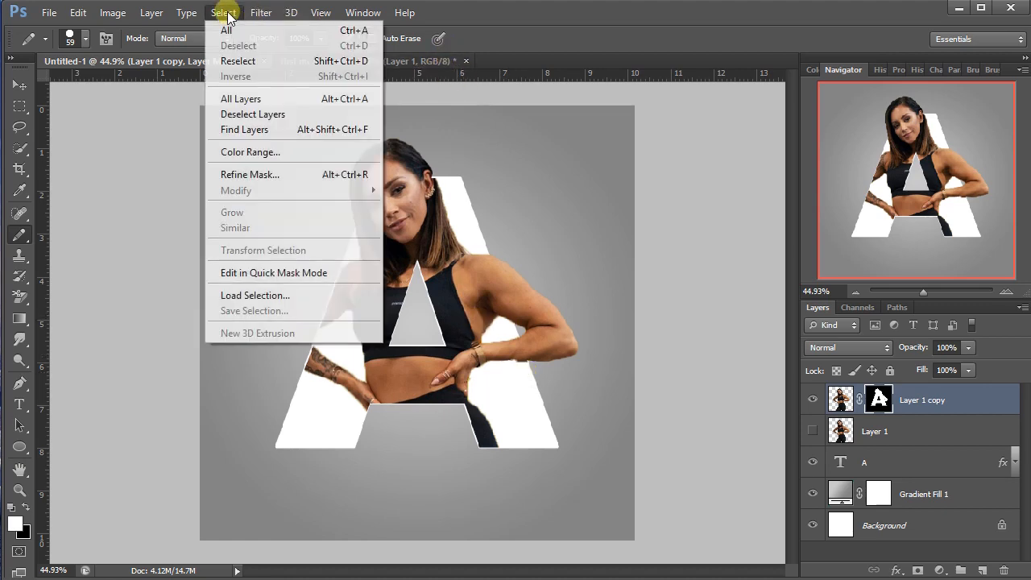
left_click(240, 65)
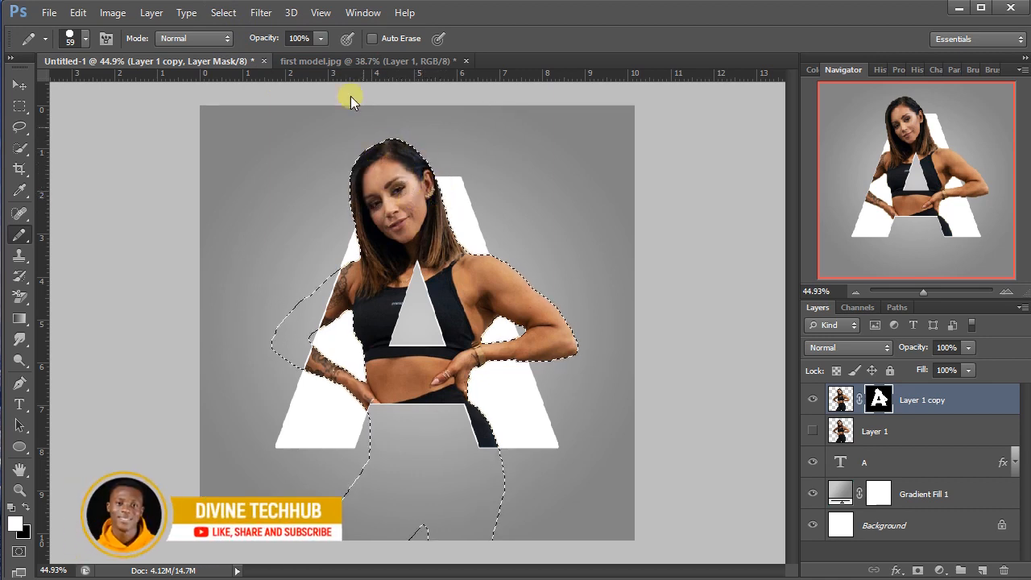
left_click(221, 12)
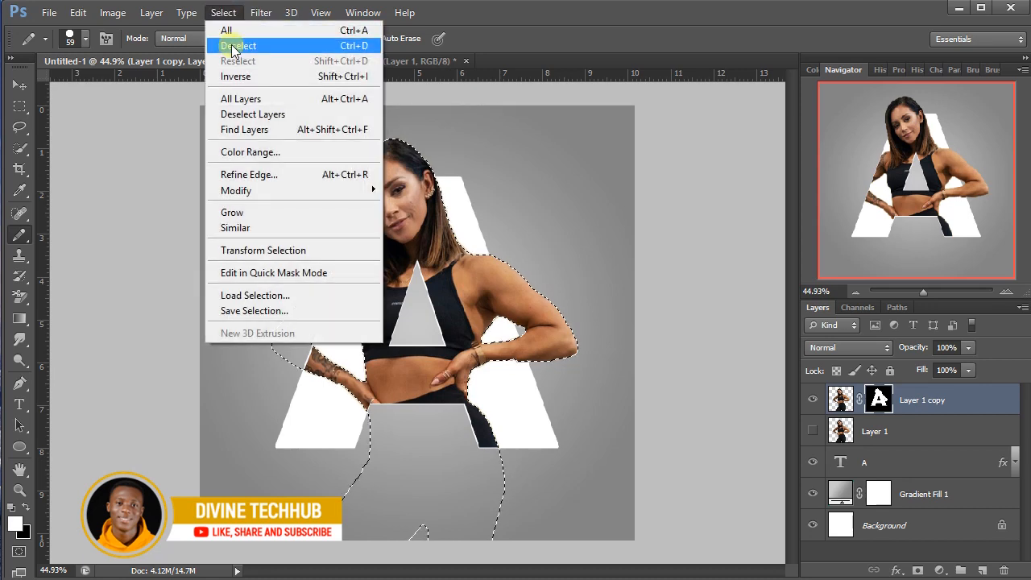
left_click(230, 42)
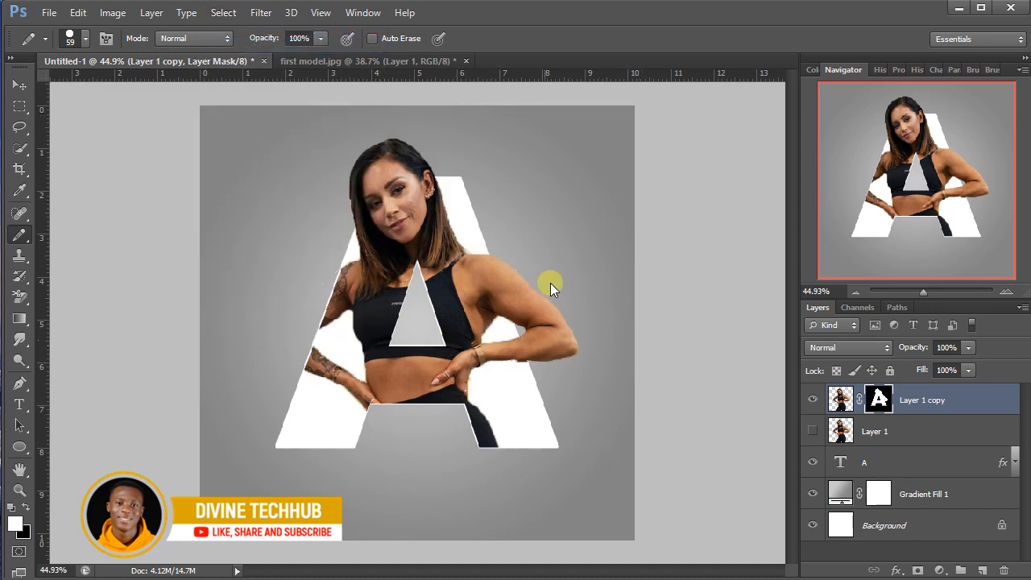
- Try black as the text color of the letter A, set it back to white (ffffff) and commit the text
double_click(840, 464)
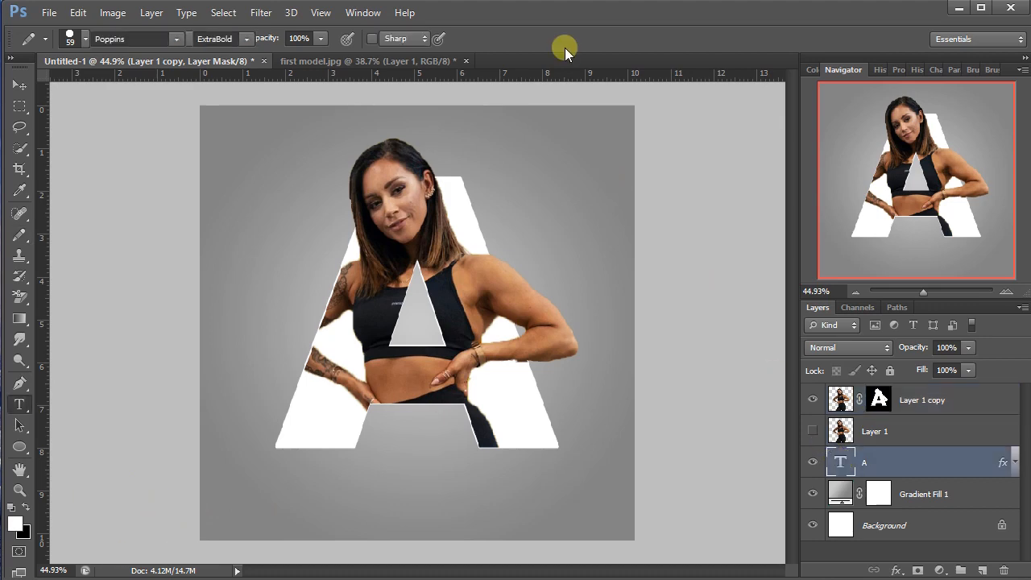
left_click(518, 39)
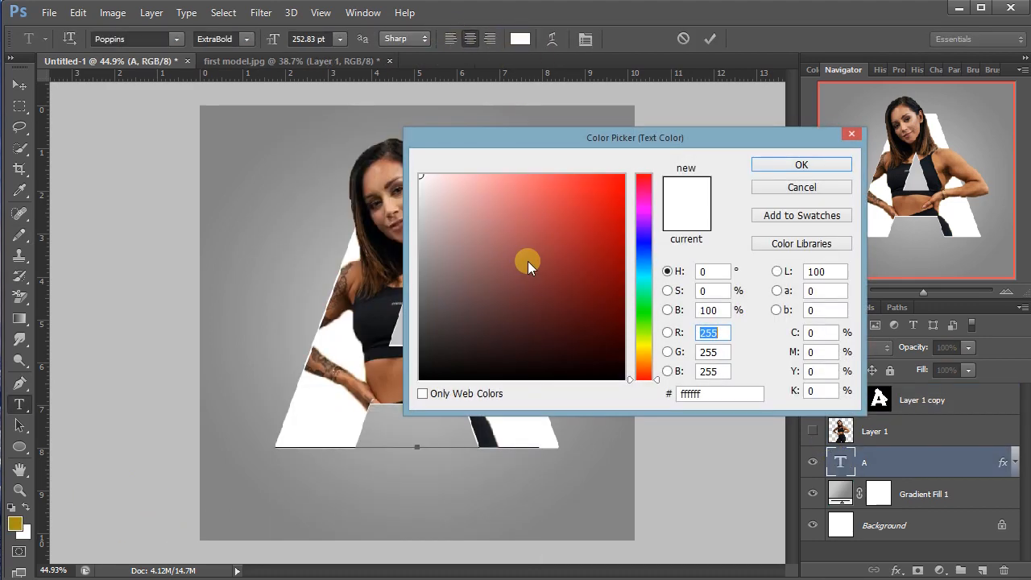
left_click_drag(524, 251, 642, 187)
left_click_drag(632, 137, 794, 149)
mouse_move(785, 201)
left_mouse_down()
mouse_move(789, 352)
mouse_move(769, 403)
left_mouse_up()
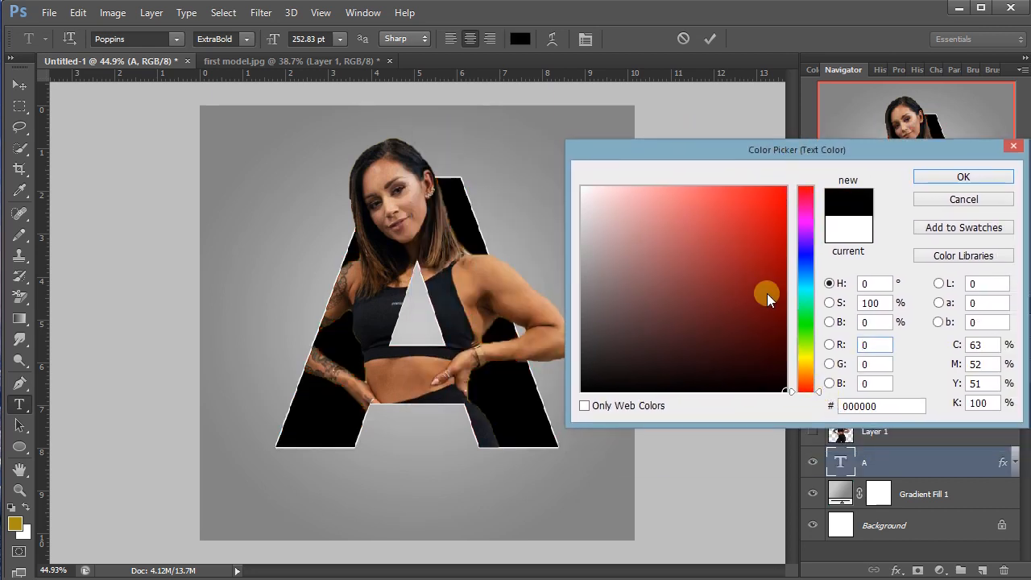
mouse_move(742, 275)
left_mouse_down()
mouse_move(581, 239)
mouse_move(566, 169)
left_mouse_up()
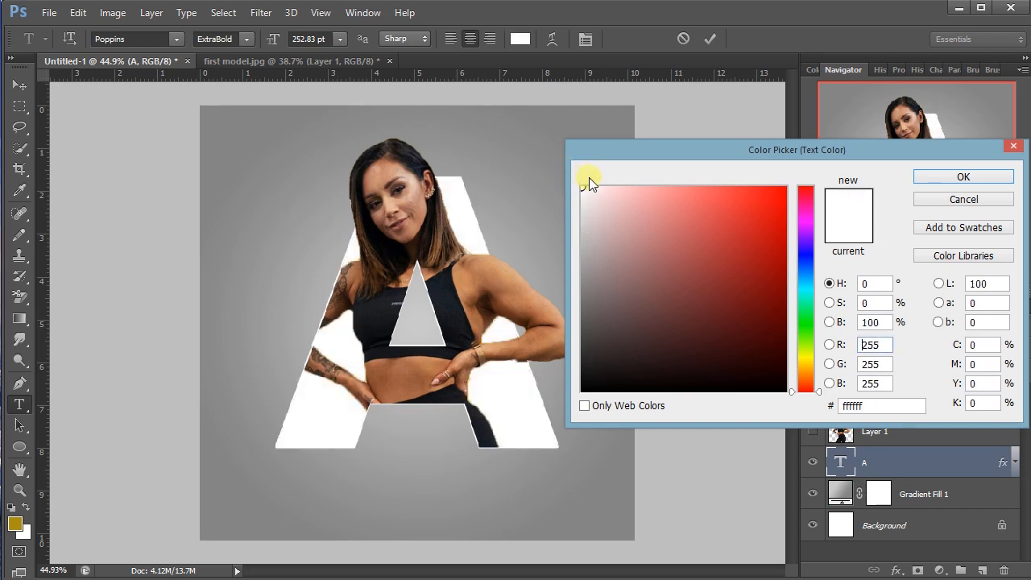
left_click_drag(677, 231, 563, 166)
left_click(935, 172)
left_click(713, 38)
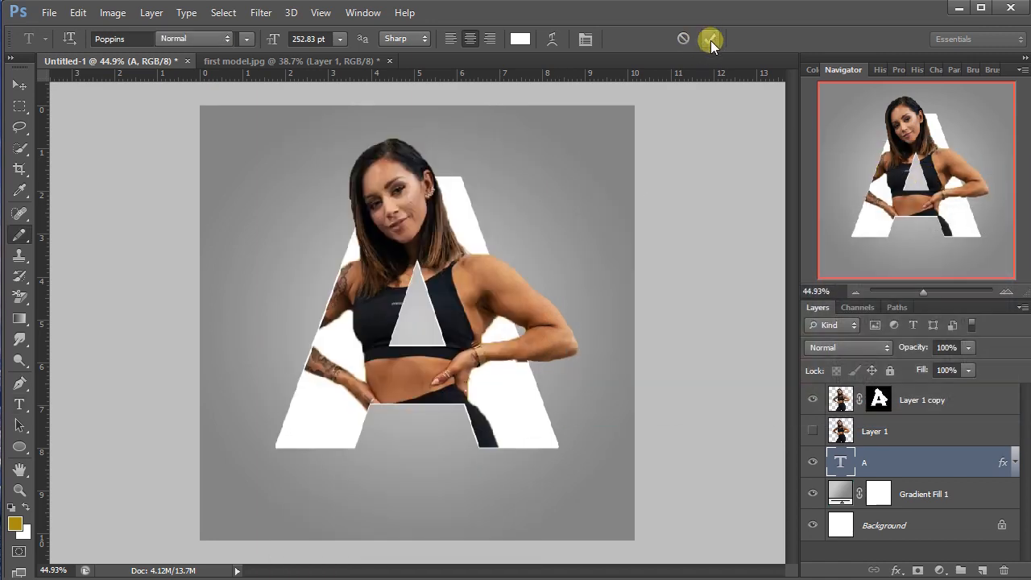
key("b")
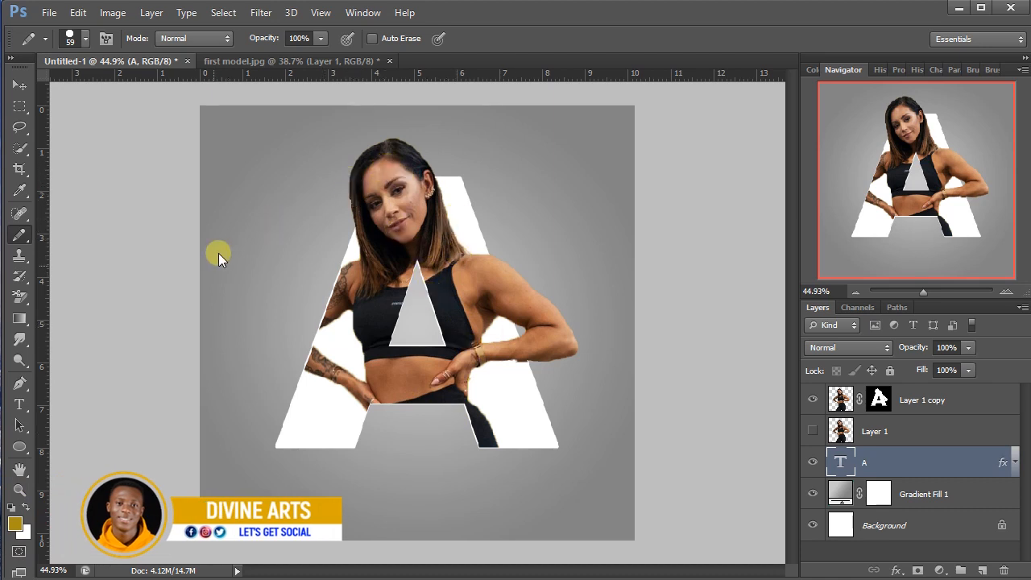
left_click(16, 405)
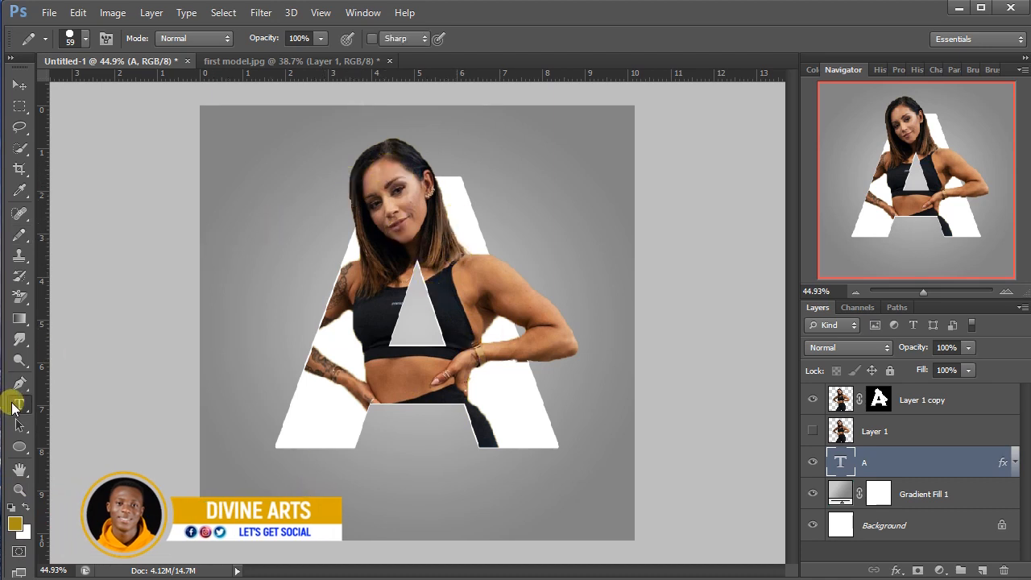
left_click(370, 484)
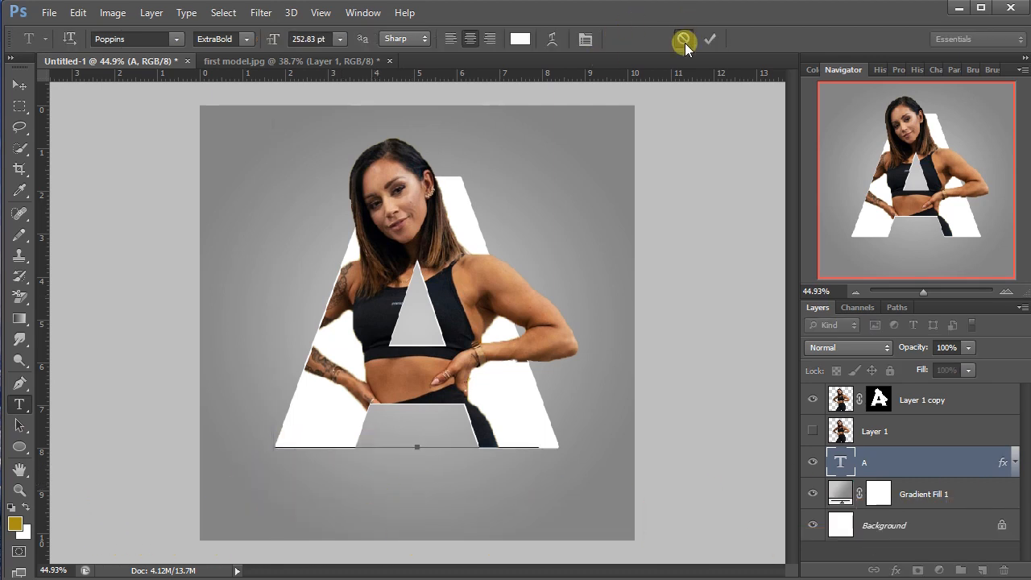
left_click(290, 519)
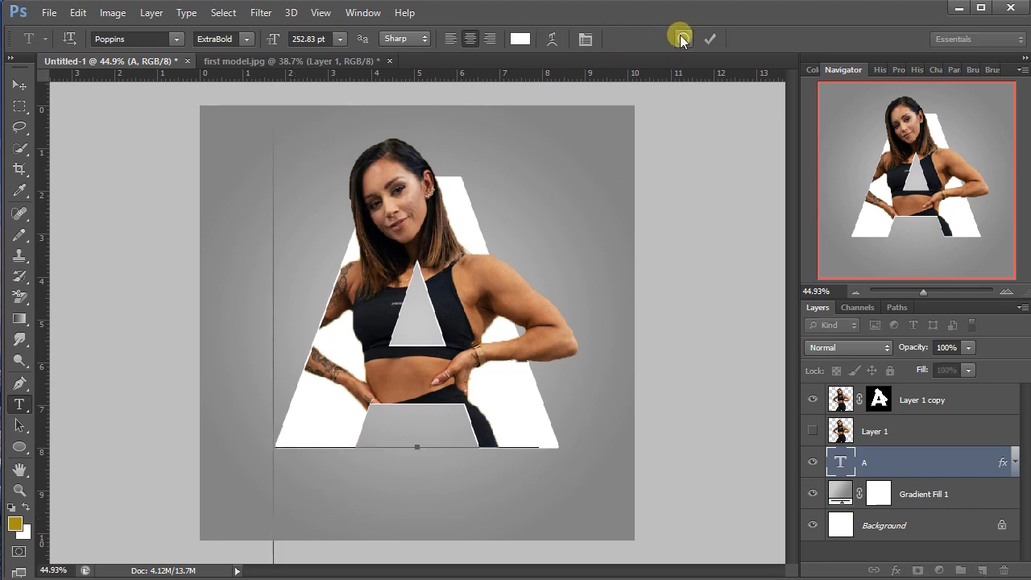
key("Escape")
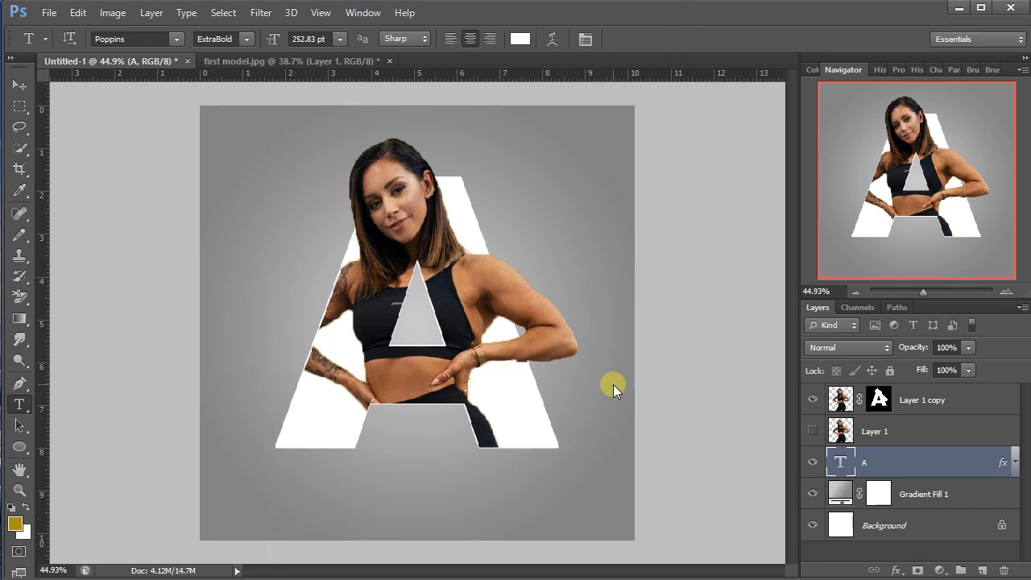
- Add a text layer over the base of the letter A reading "DIVINE ARTS" at 17.83 pt
left_click(619, 395)
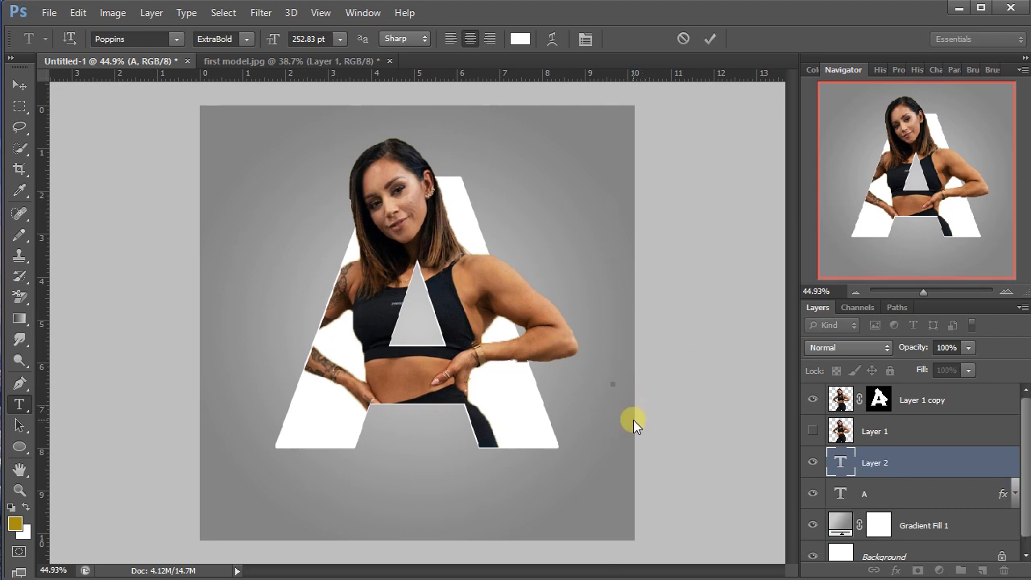
left_click_drag(633, 420, 441, 471)
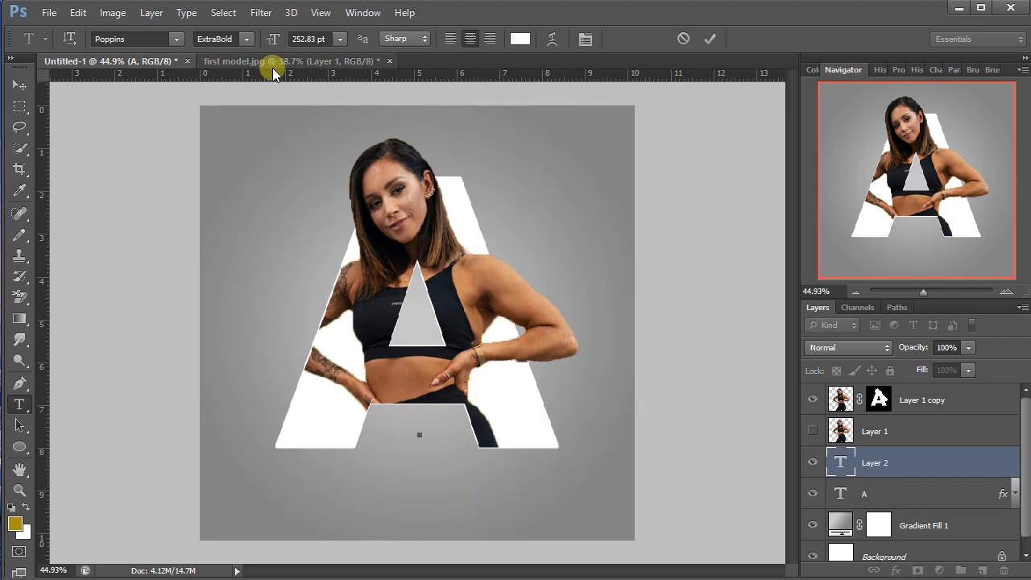
left_click_drag(274, 42, 245, 44)
left_click_drag(456, 471, 449, 495)
left_click_drag(274, 37, 245, 35)
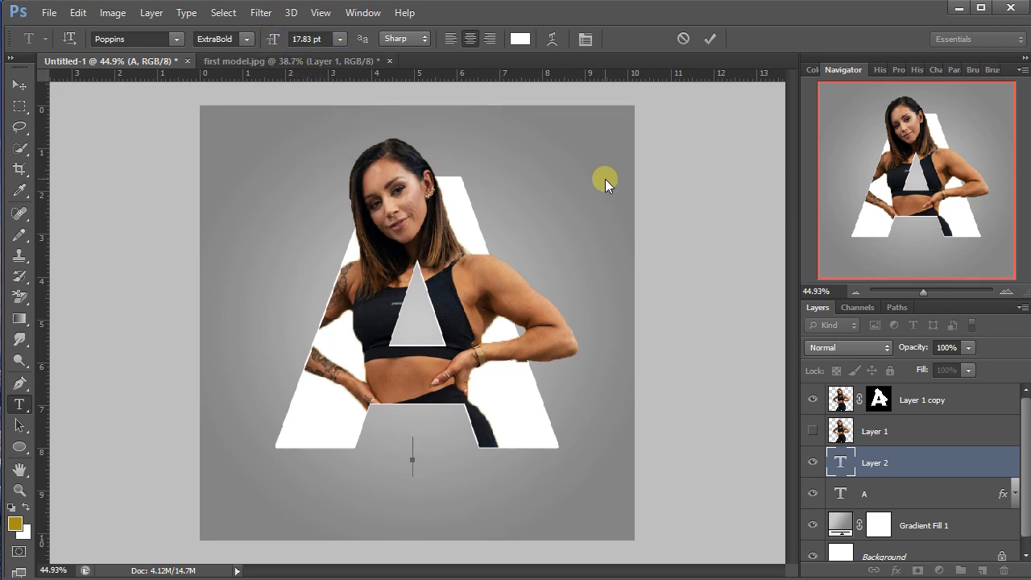
type("DIV")
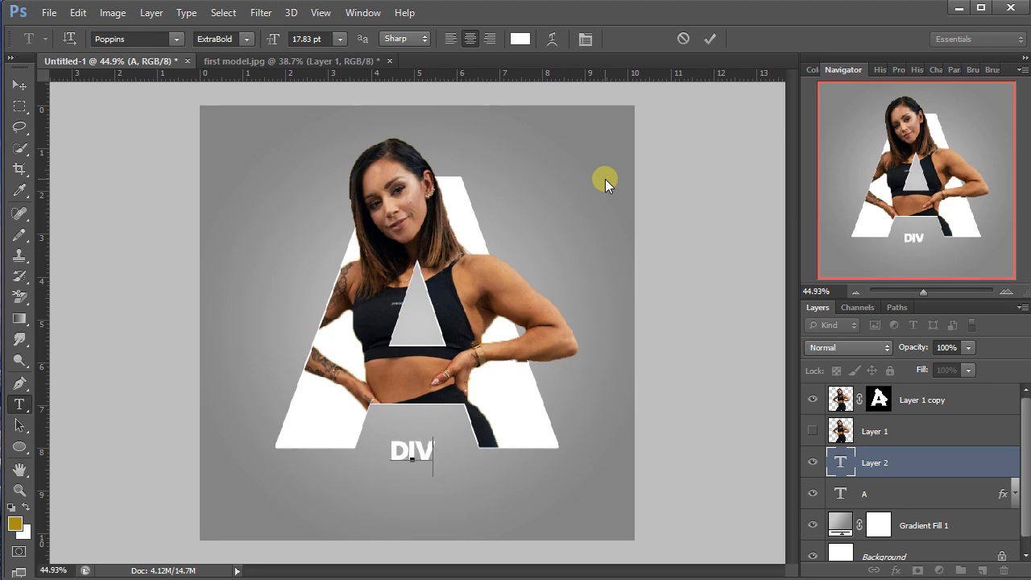
type("INE ARTS")
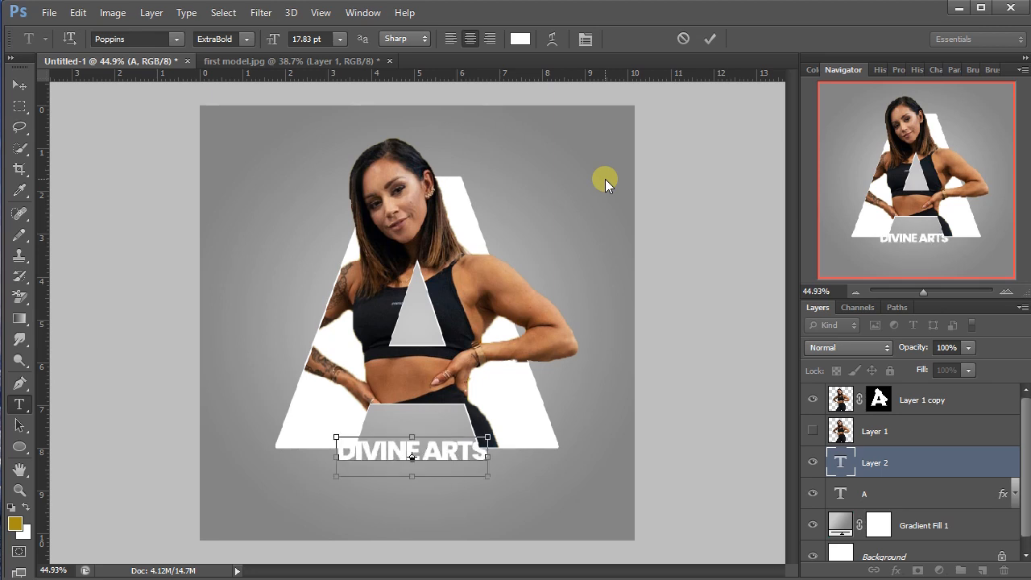
- Move the "DIVINE ARTS" text below the letter A and set its tracking to -40
key("ctrl+a")
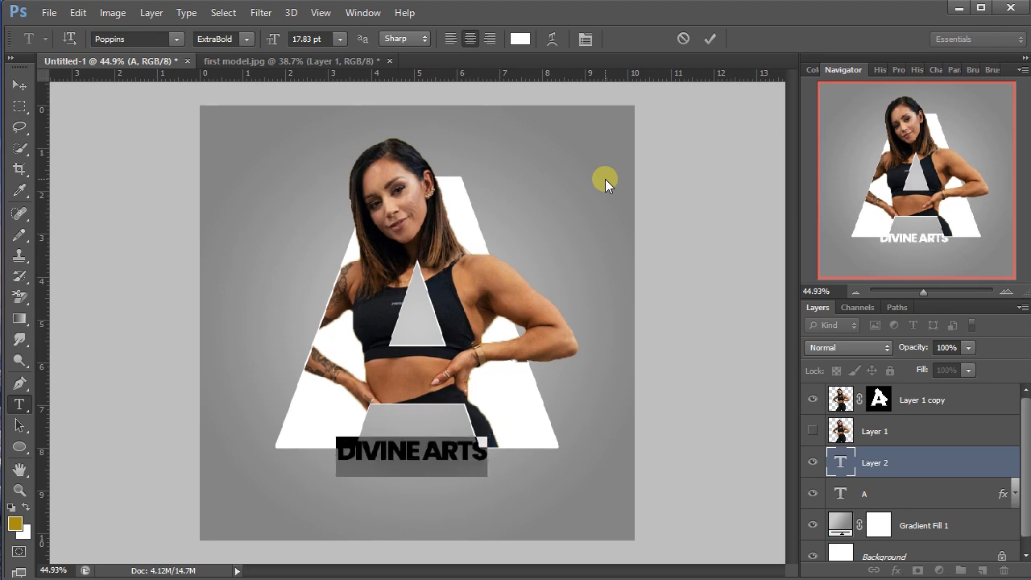
left_click_drag(493, 489, 493, 524)
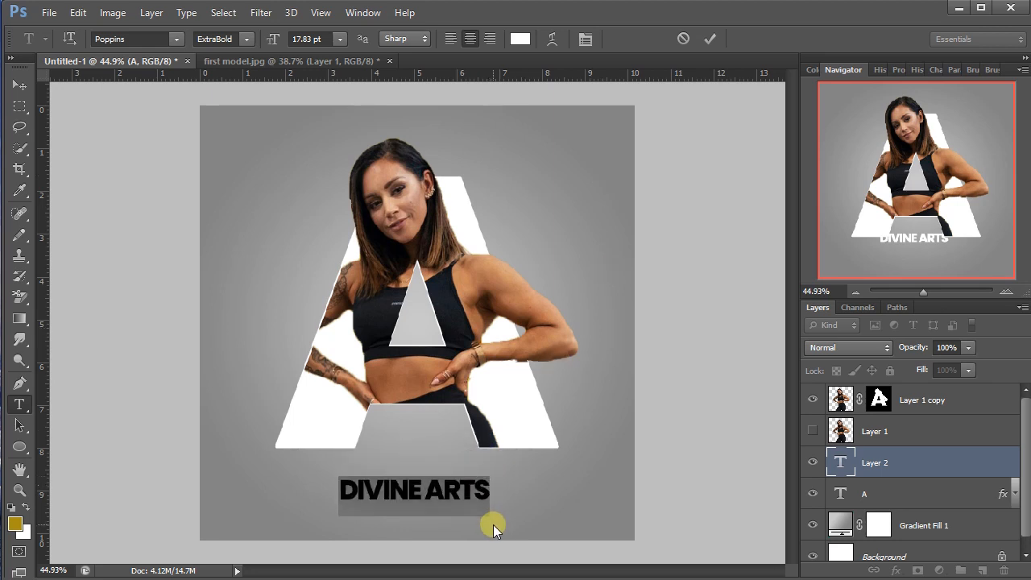
left_click(933, 69)
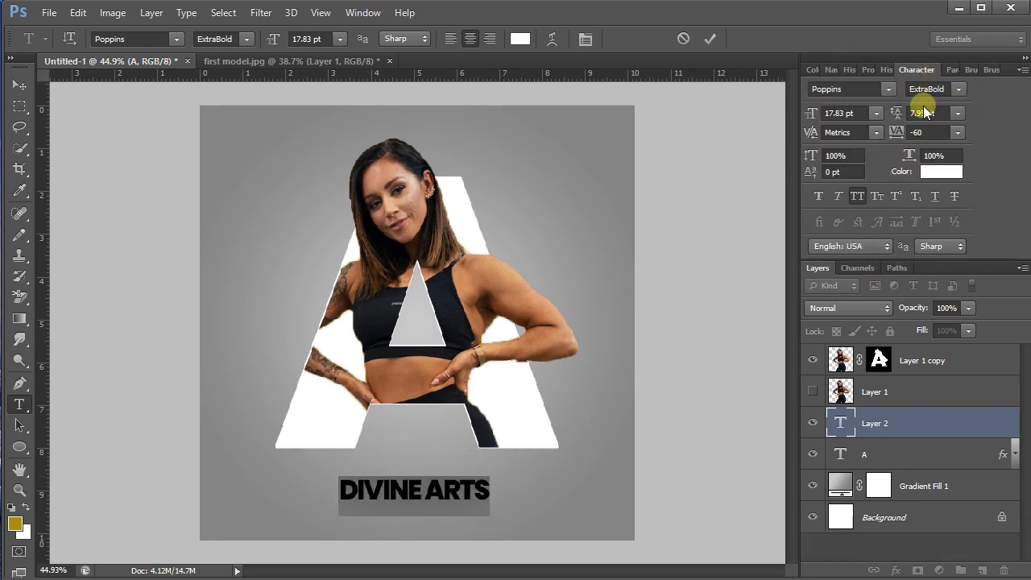
left_click(895, 134)
type("20")
key("Return")
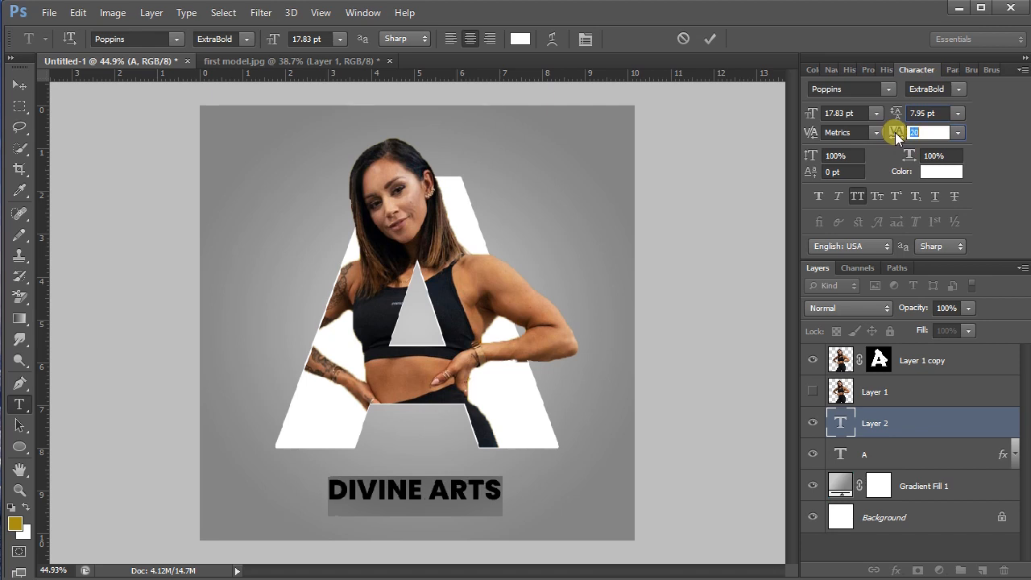
type("-40")
key("Return")
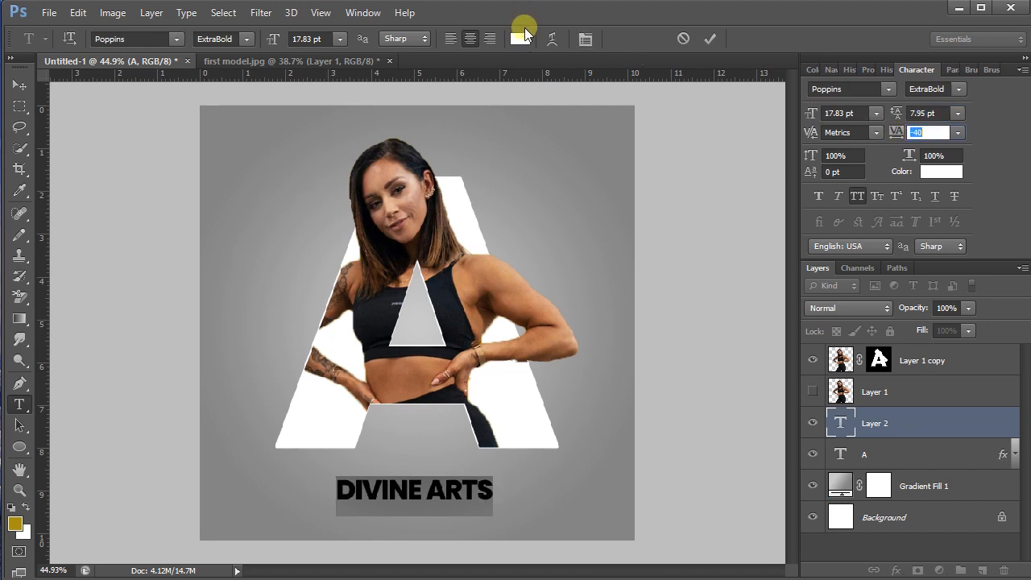
- Color the "DIVINE ARTS" text dark blue (00396f) and commit it
left_click(520, 39)
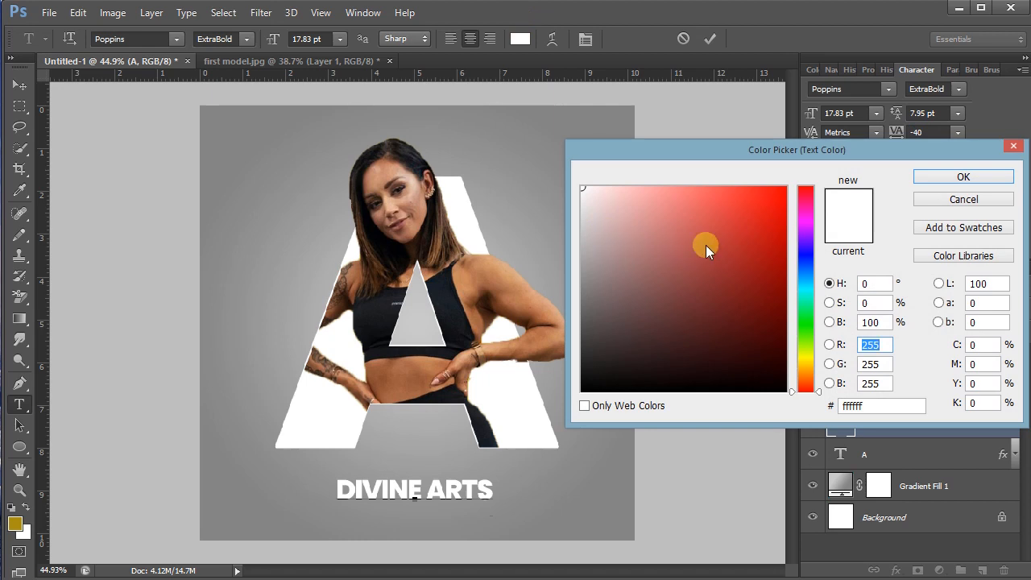
left_click(805, 272)
left_click(756, 276)
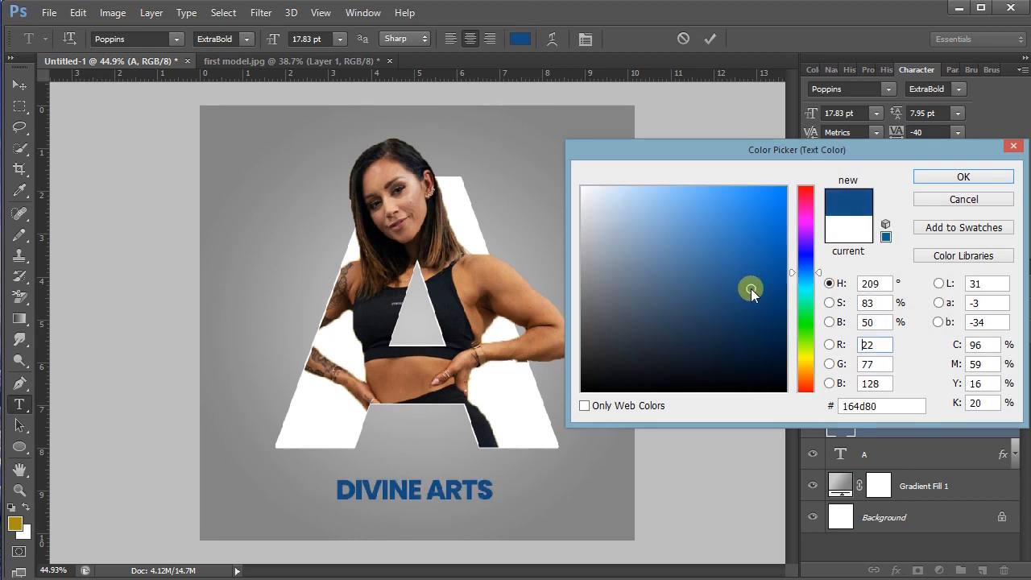
left_click_drag(750, 288, 794, 303)
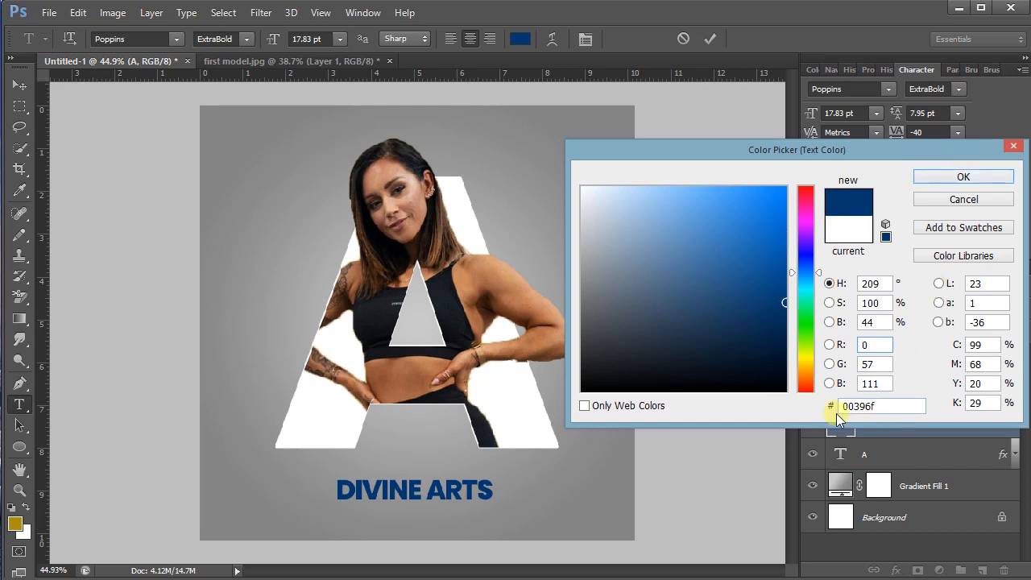
left_click(940, 176)
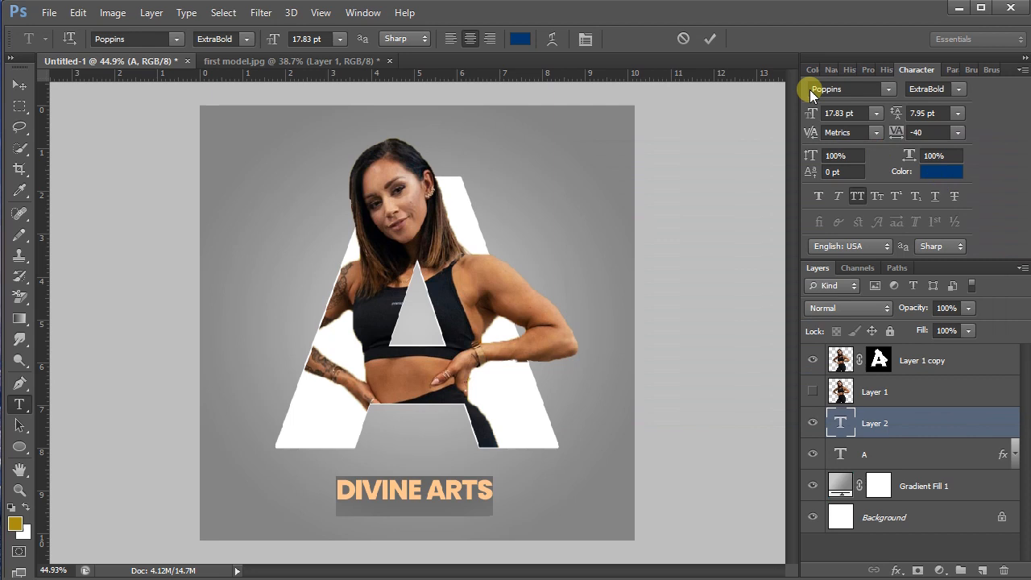
left_click(713, 38)
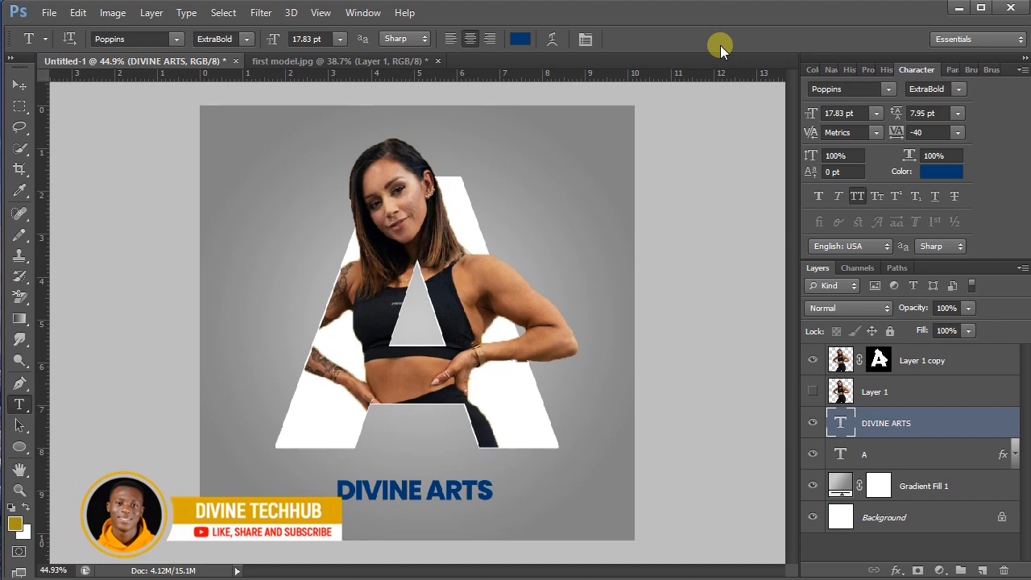
- Create a new blank document with a white background for the second composite
left_click(49, 13)
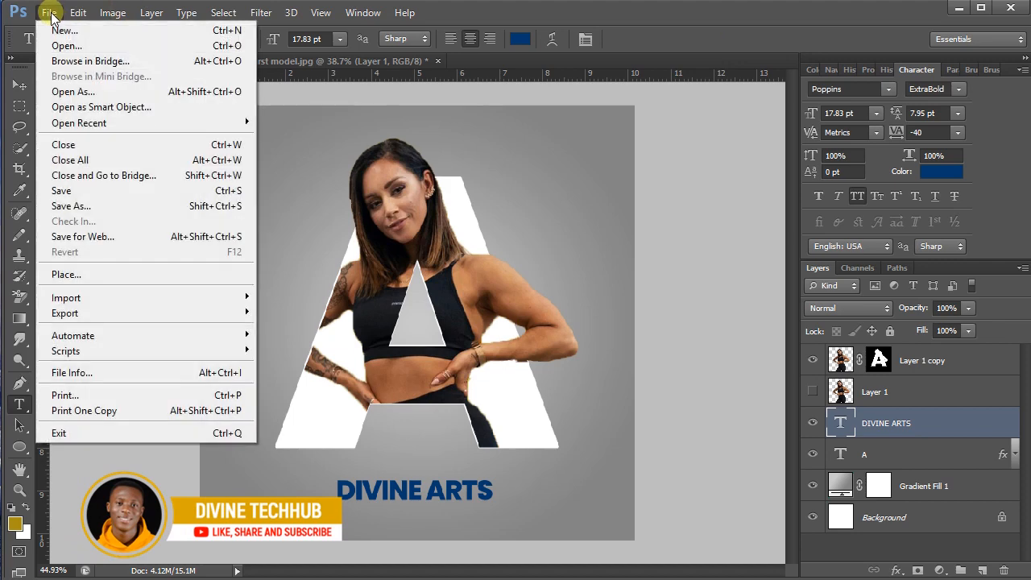
left_click(58, 32)
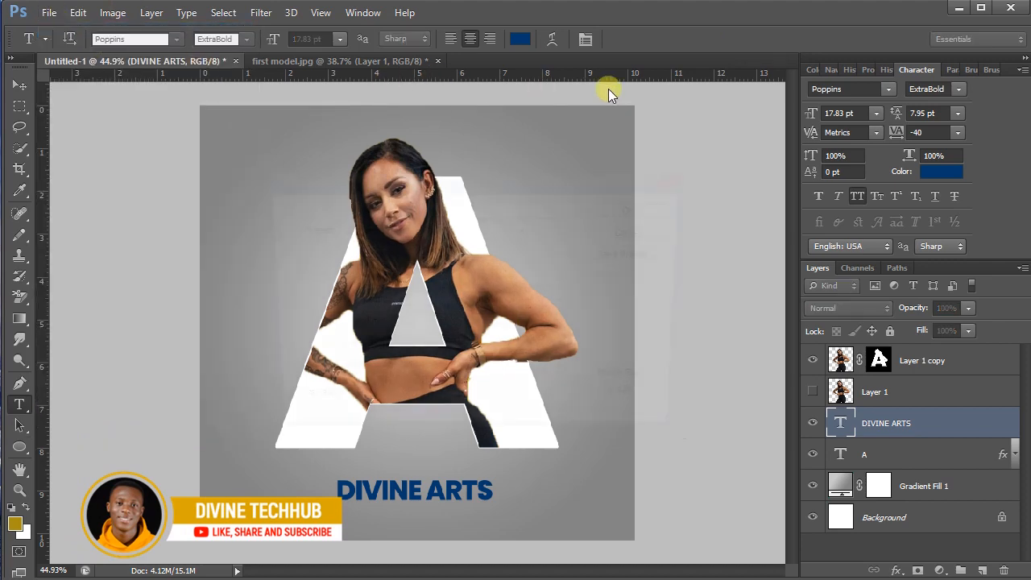
left_click(636, 209)
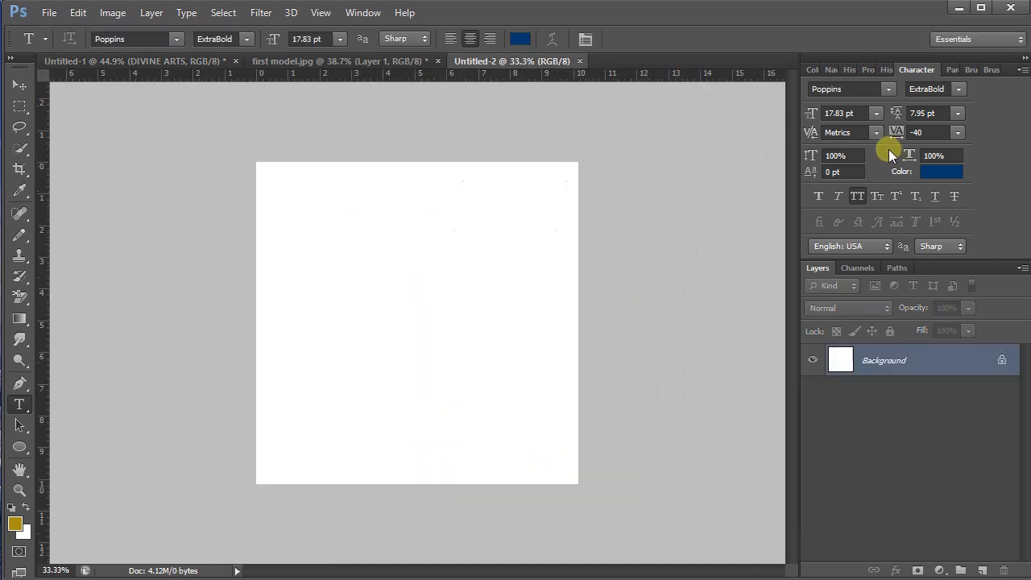
left_click(836, 71)
left_click(932, 290)
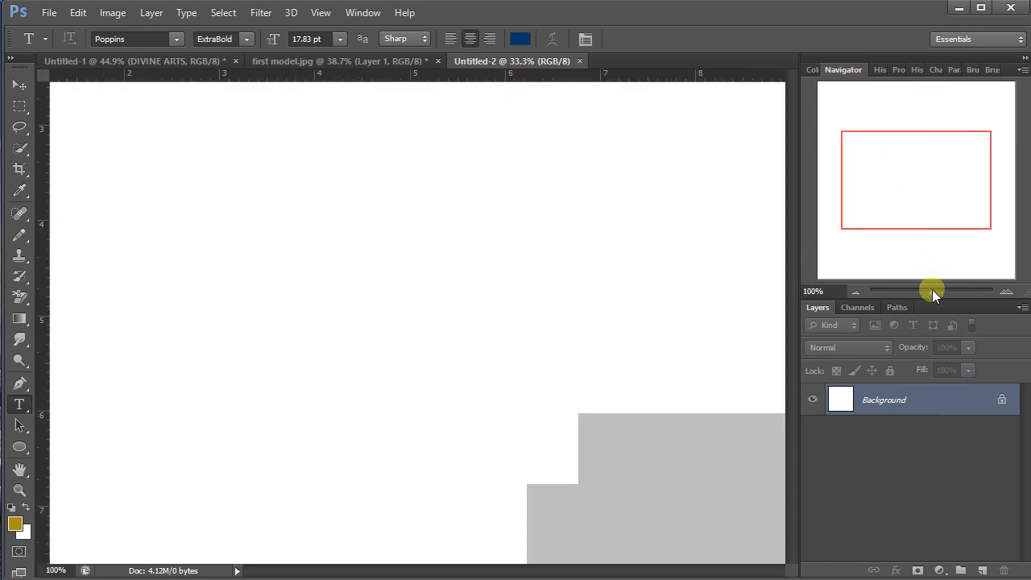
left_click_drag(931, 289, 920, 290)
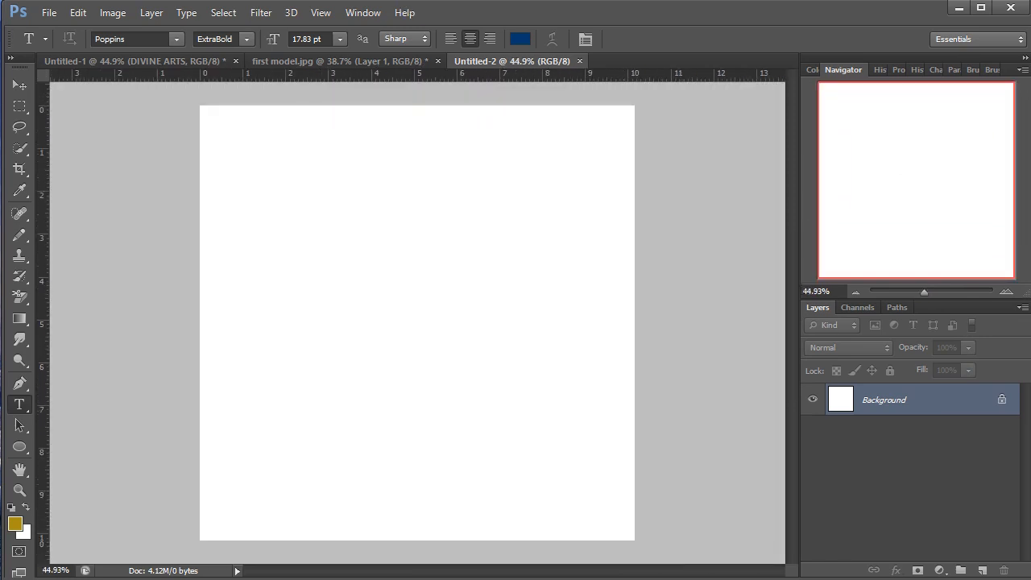
- Open the "second model" PNG from the Desktop and return to the blank Untitled-2 document
left_click(47, 12)
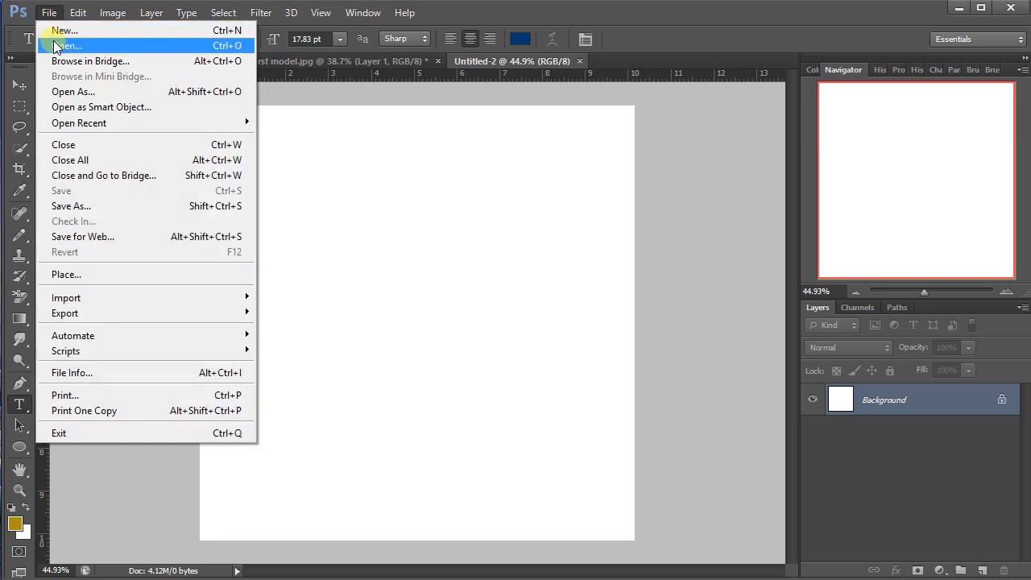
left_click(57, 46)
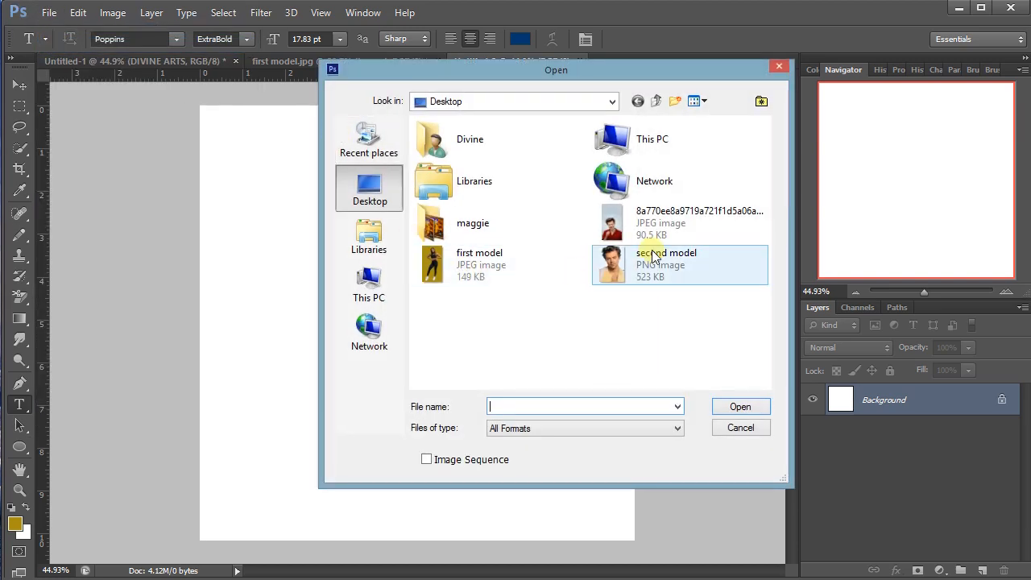
double_click(667, 261)
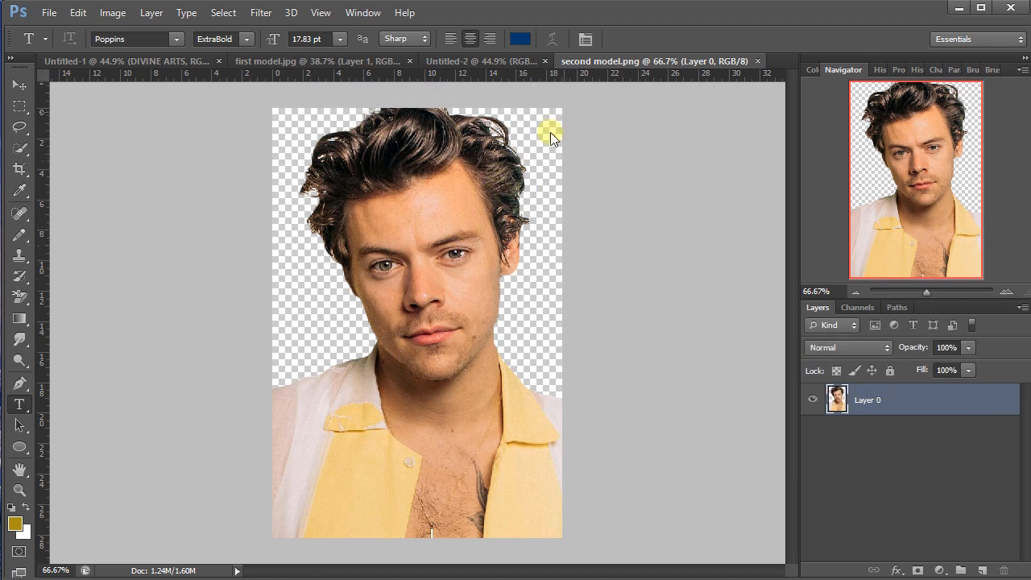
left_click(468, 61)
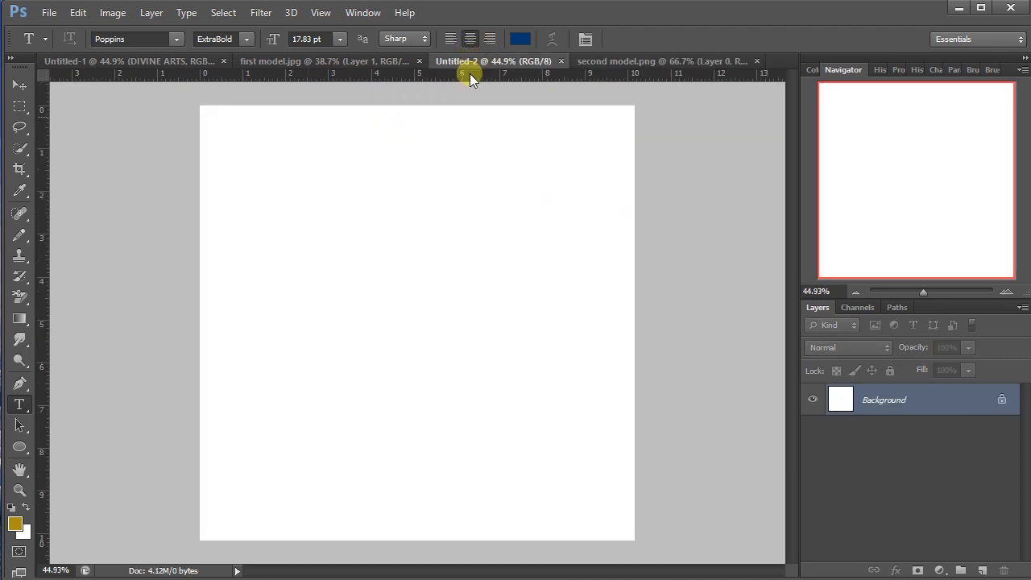
- Add a text layer with the letter "H" on the blank canvas and set its color to white
left_click(366, 326)
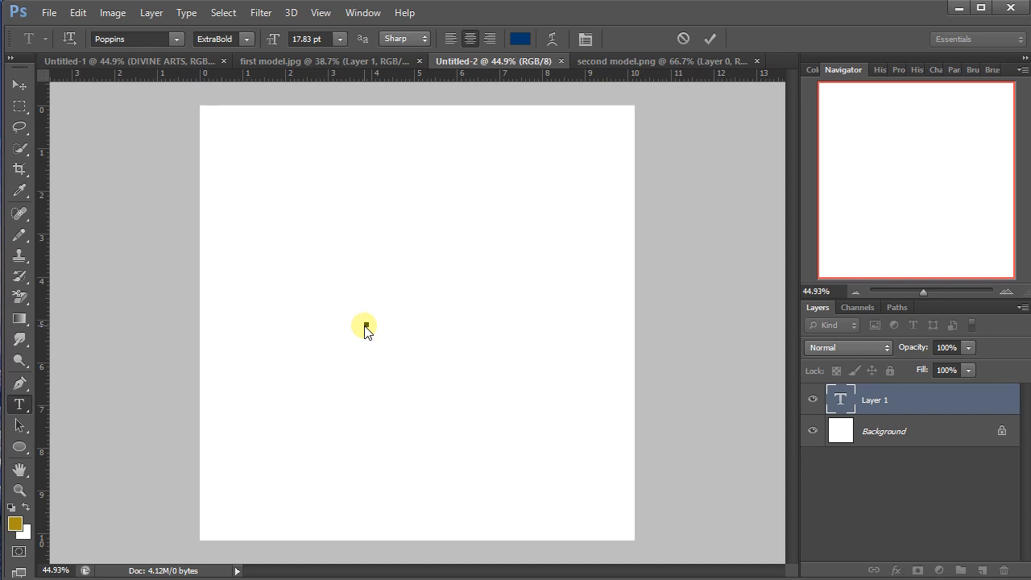
type("H")
left_click_drag(366, 330, 306, 311)
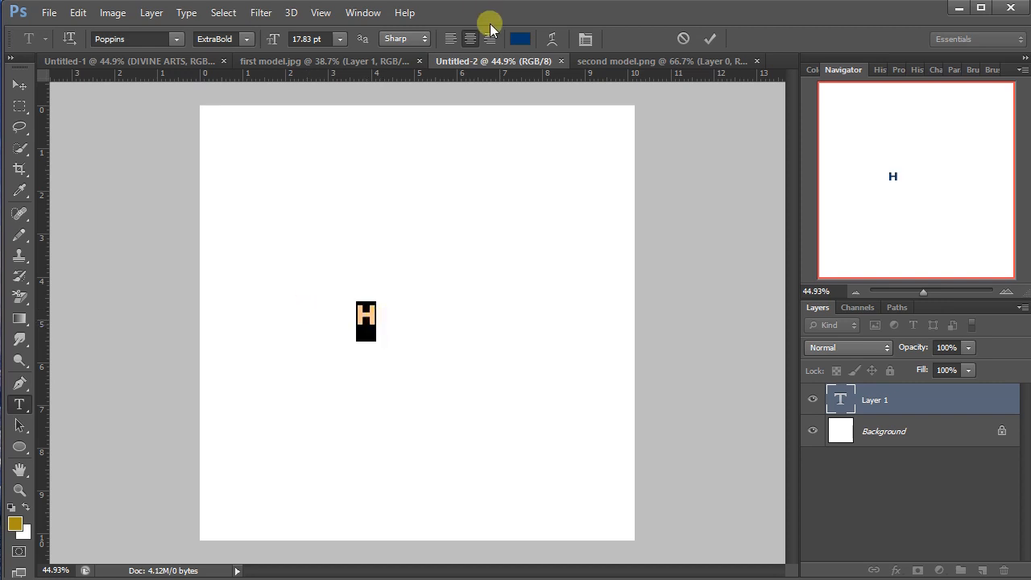
left_click(513, 42)
left_click(542, 128)
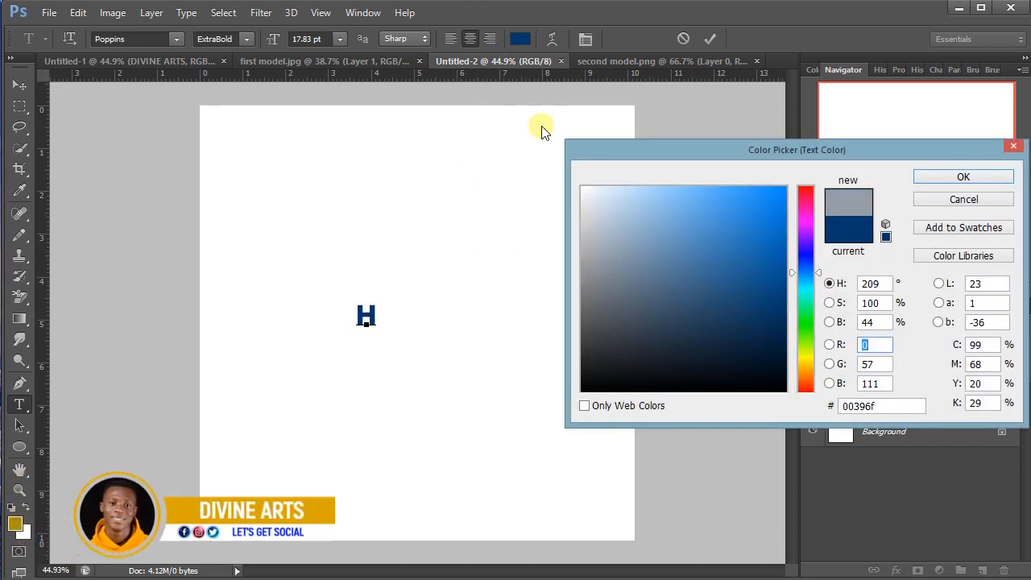
left_click(961, 177)
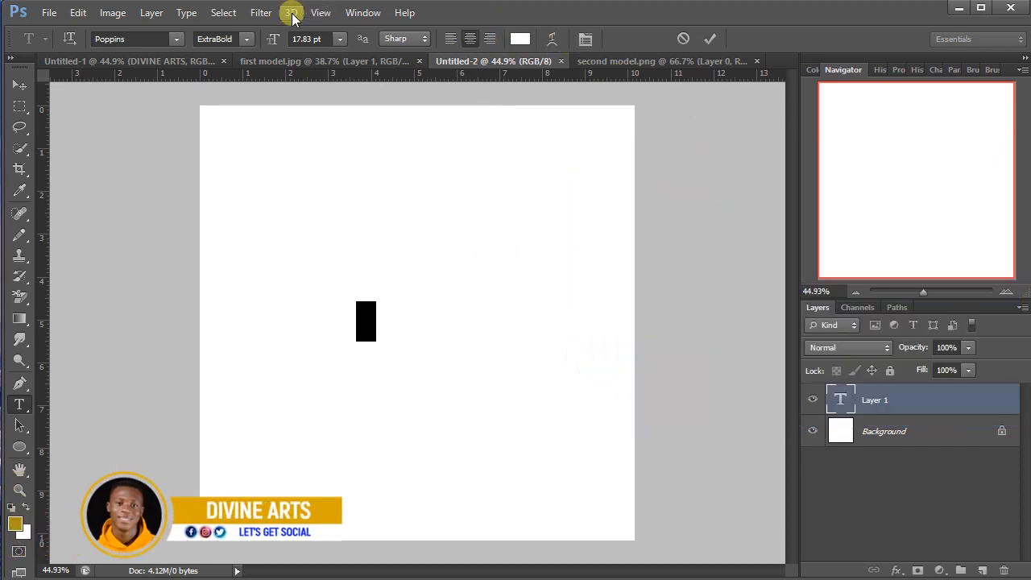
- Enlarge the letter H to 179.83 pt and commit the text
left_click_drag(269, 44, 367, 38)
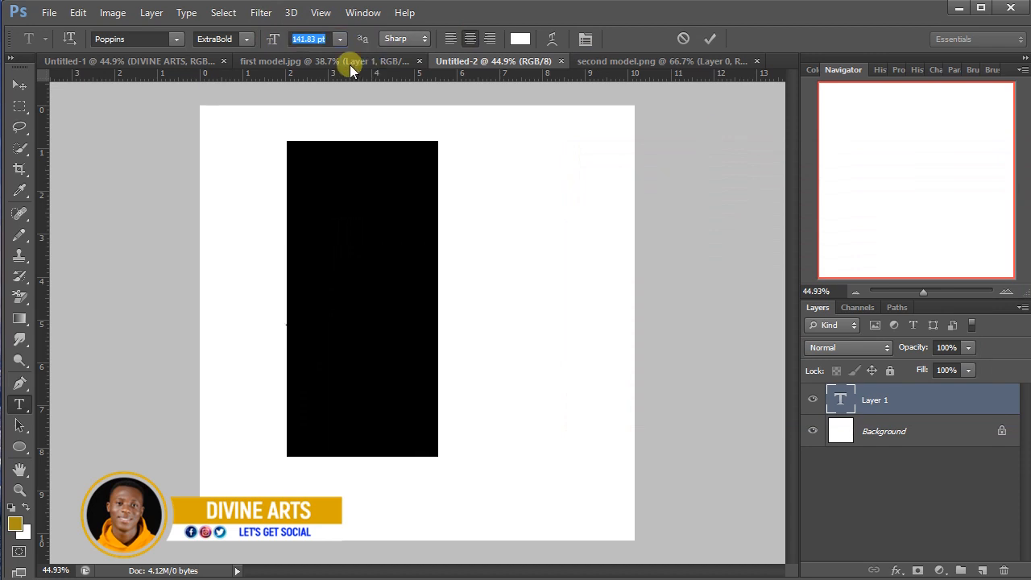
left_click_drag(272, 38, 299, 40)
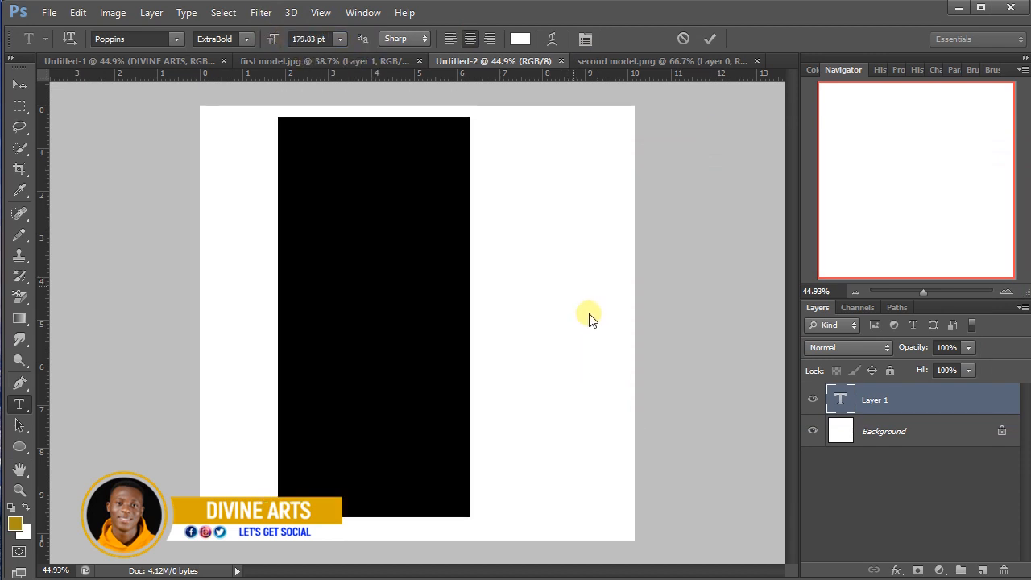
left_click(711, 38)
- Add a 3 px outside stroke in white (ffffff) to the letter H layer
left_click(894, 569)
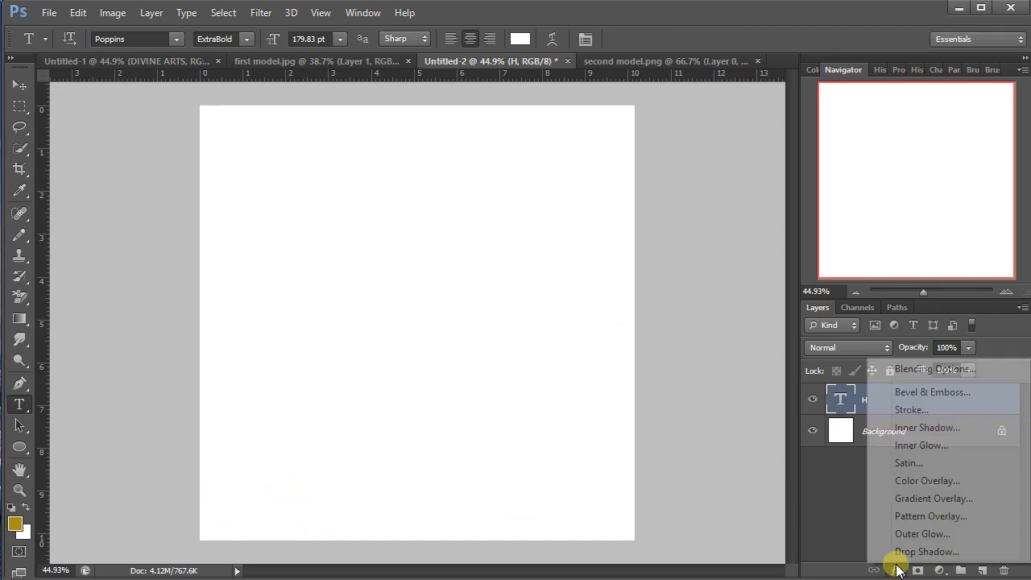
double_click(898, 413)
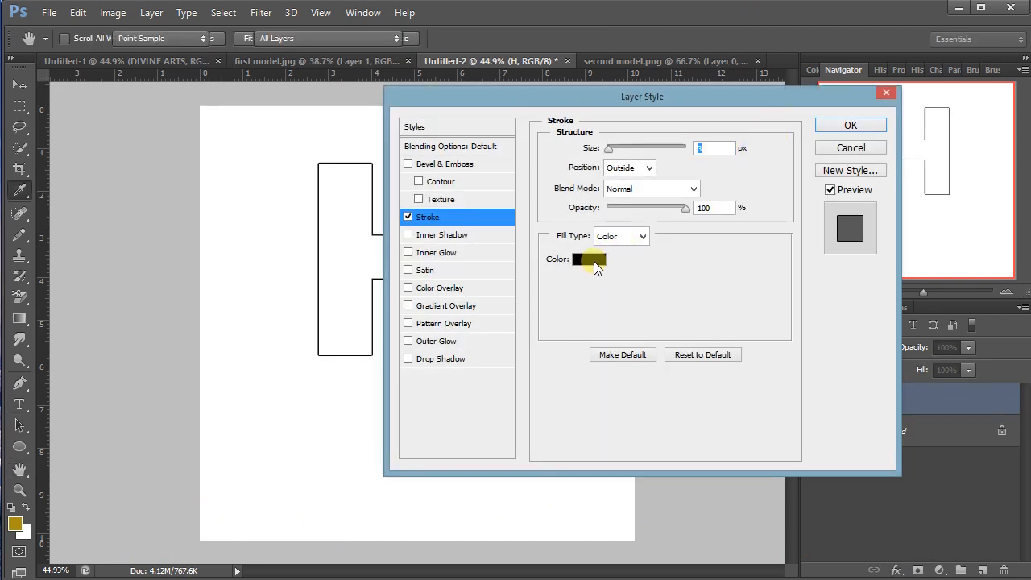
left_click(594, 261)
left_click_drag(667, 288, 520, 141)
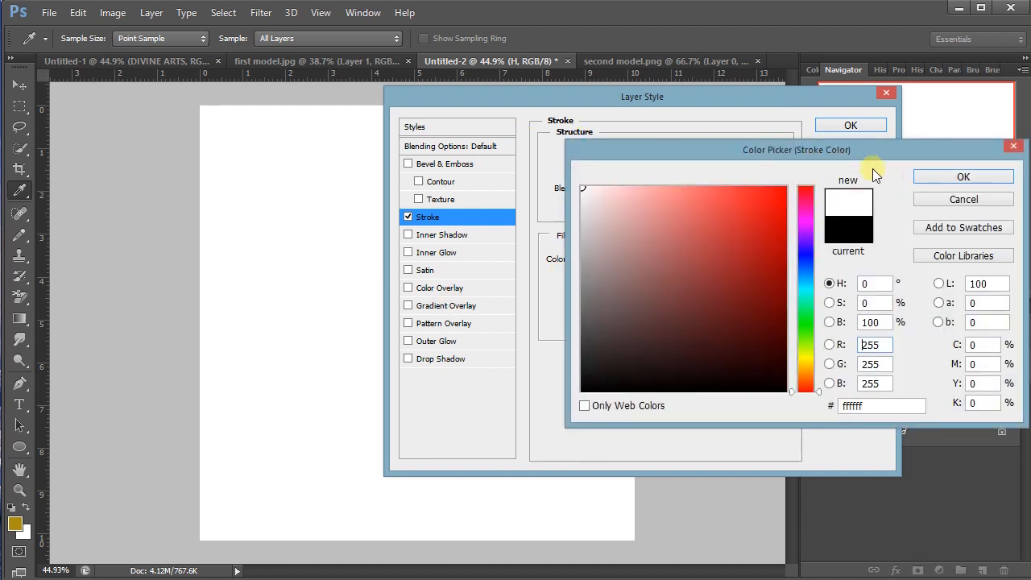
left_click(946, 175)
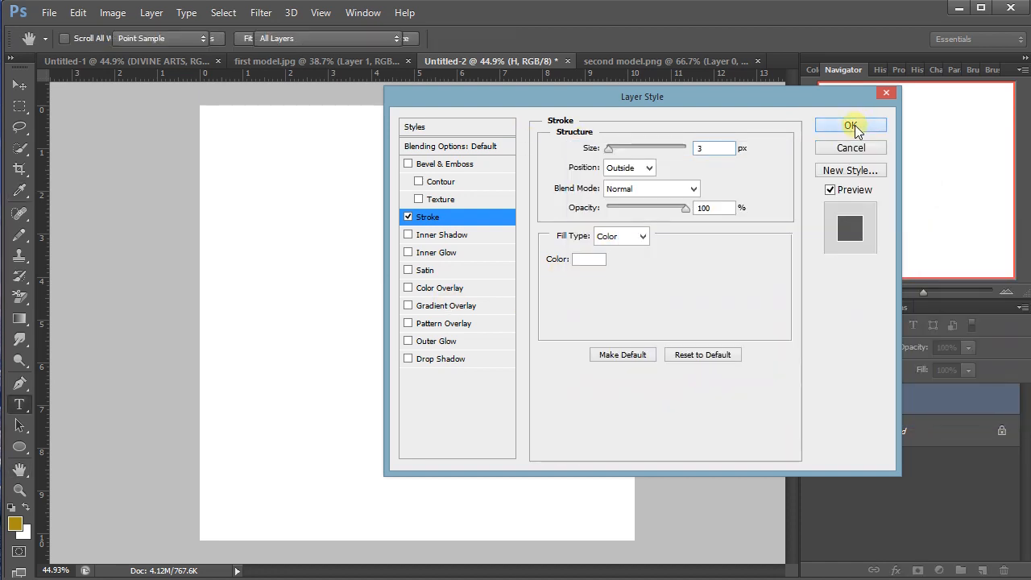
left_click(850, 125)
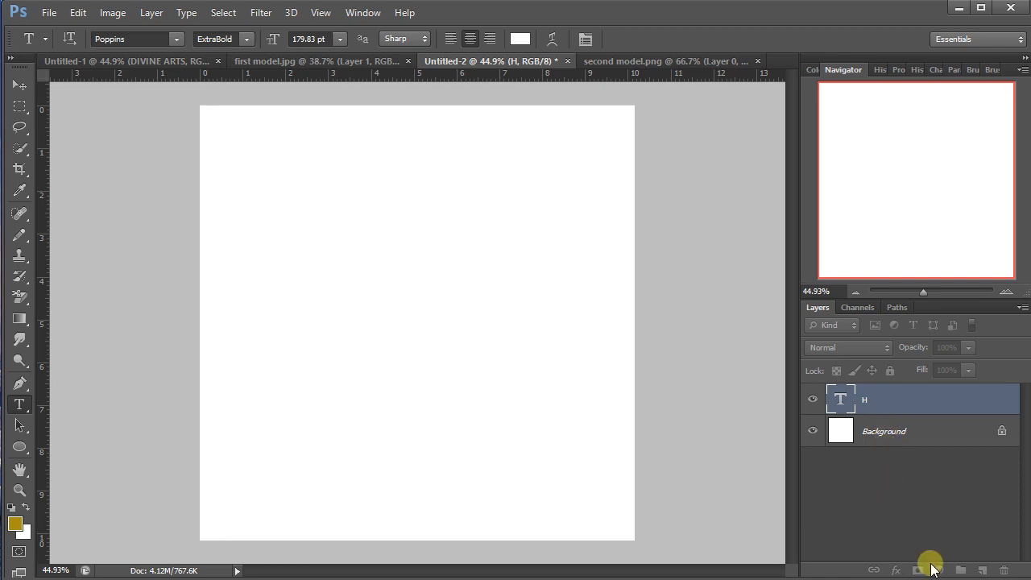
- Add a linear gray gradient fill layer at 90° and 100% scale directly above the Background
left_click(922, 463)
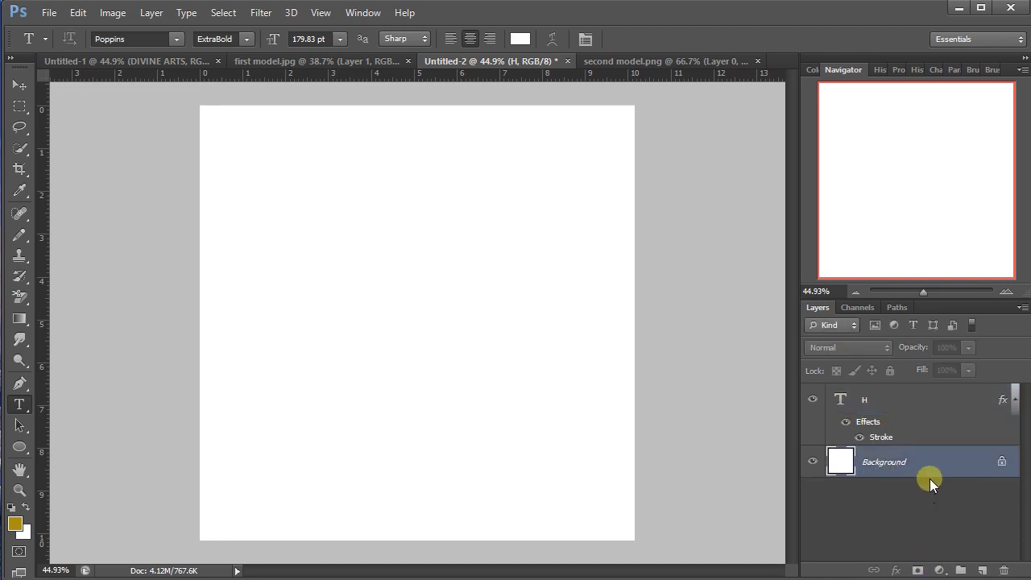
left_click(940, 570)
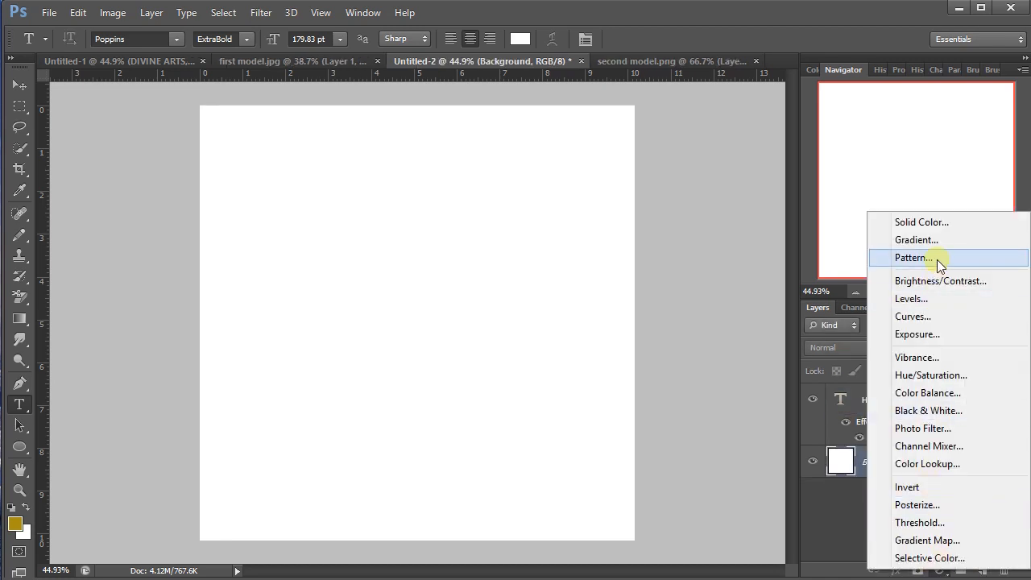
left_click(915, 237)
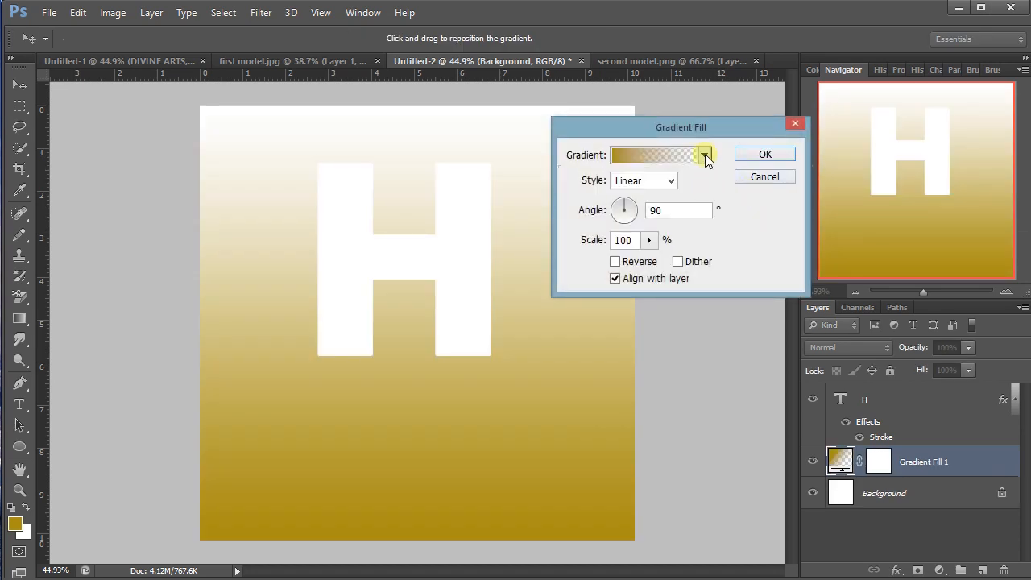
left_click(704, 155)
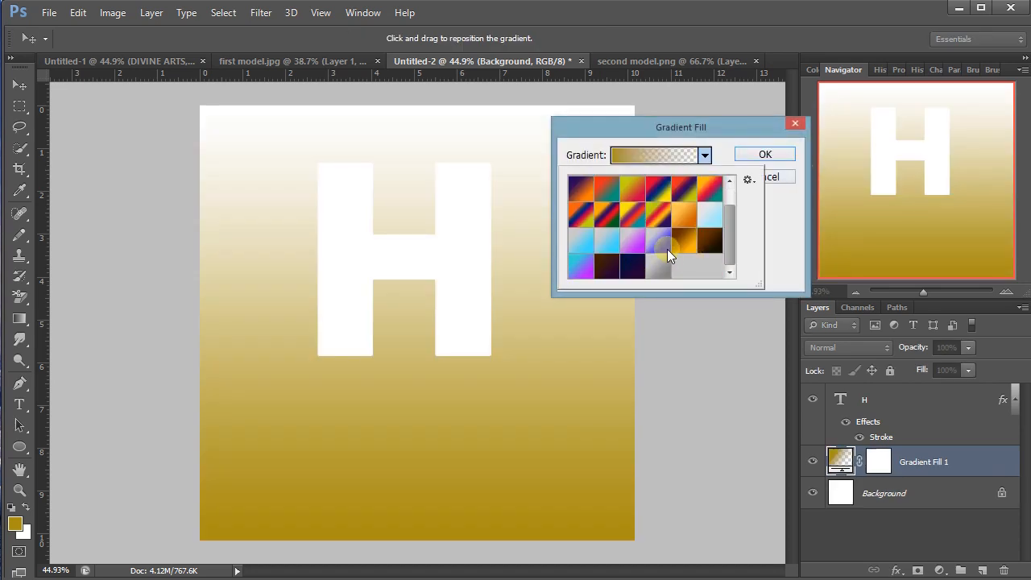
left_click(663, 262)
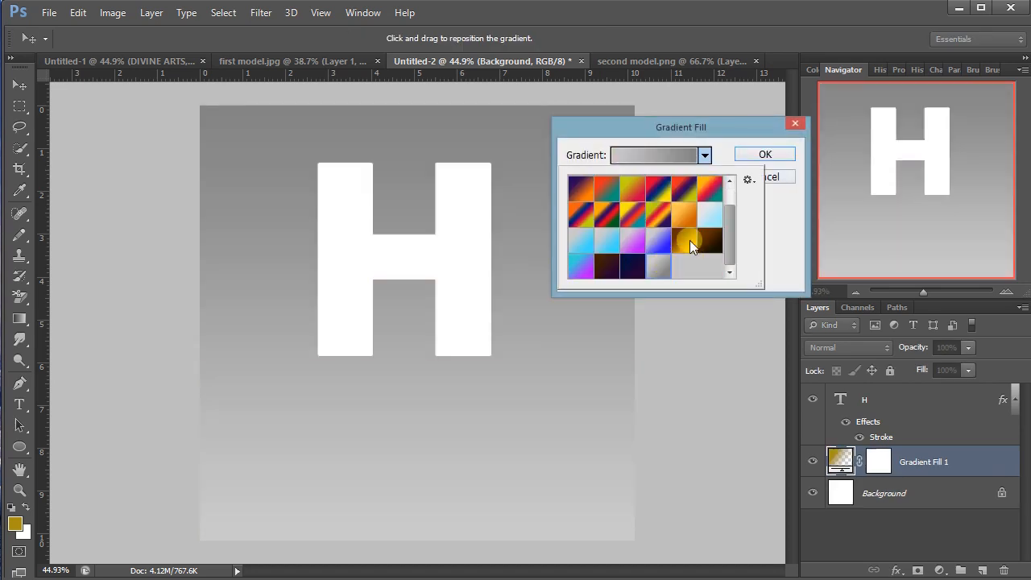
left_click(754, 155)
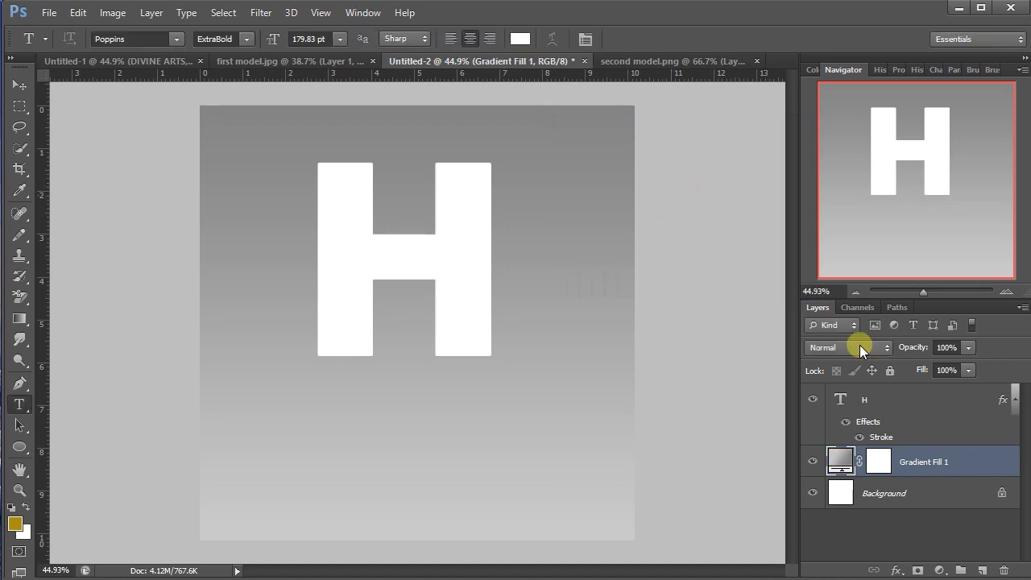
- Collapse the H layer's effects and move the letter H down toward the middle of the canvas
left_click(20, 85)
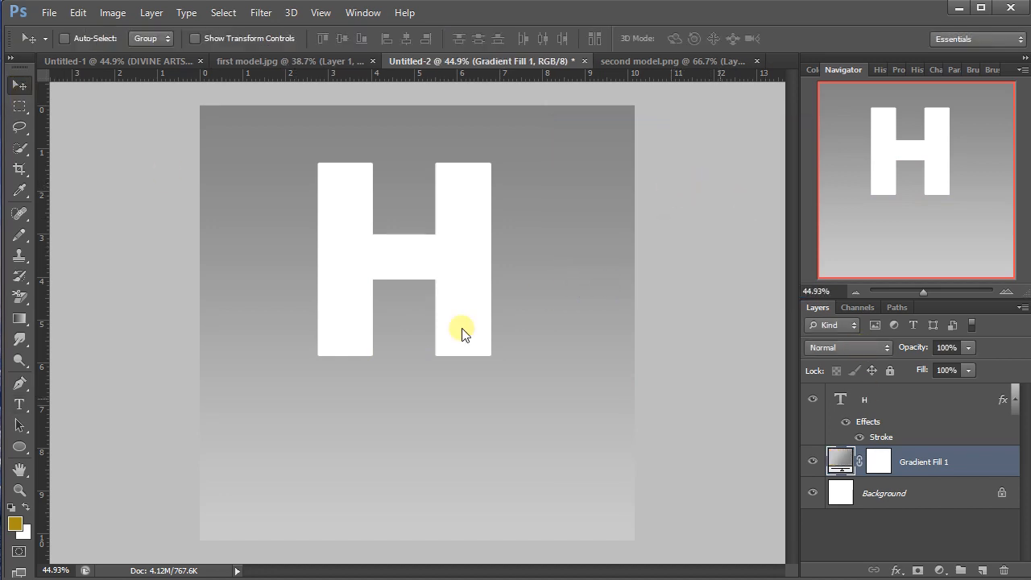
left_click(1015, 400)
left_click(906, 403)
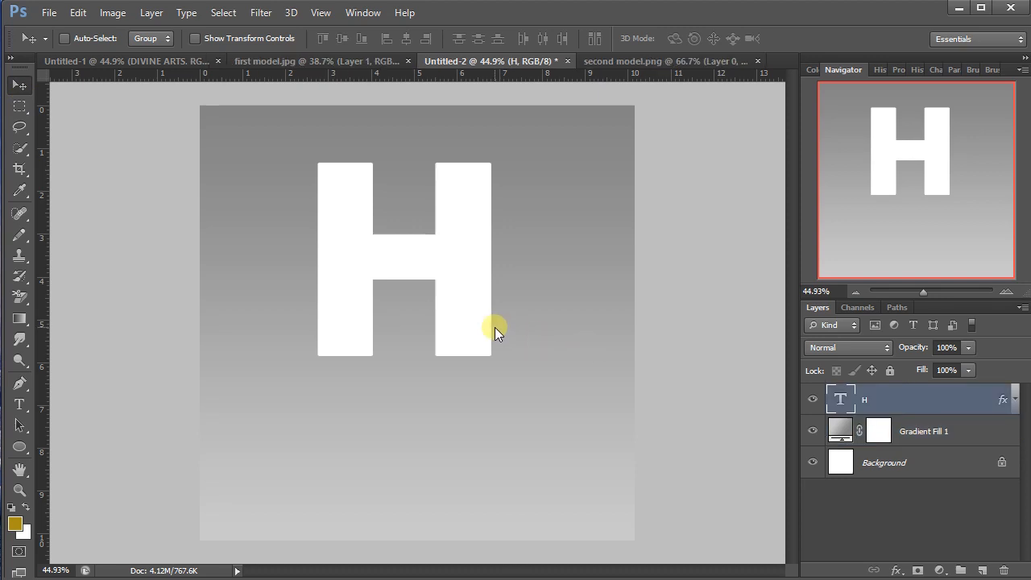
left_click_drag(495, 328, 502, 379)
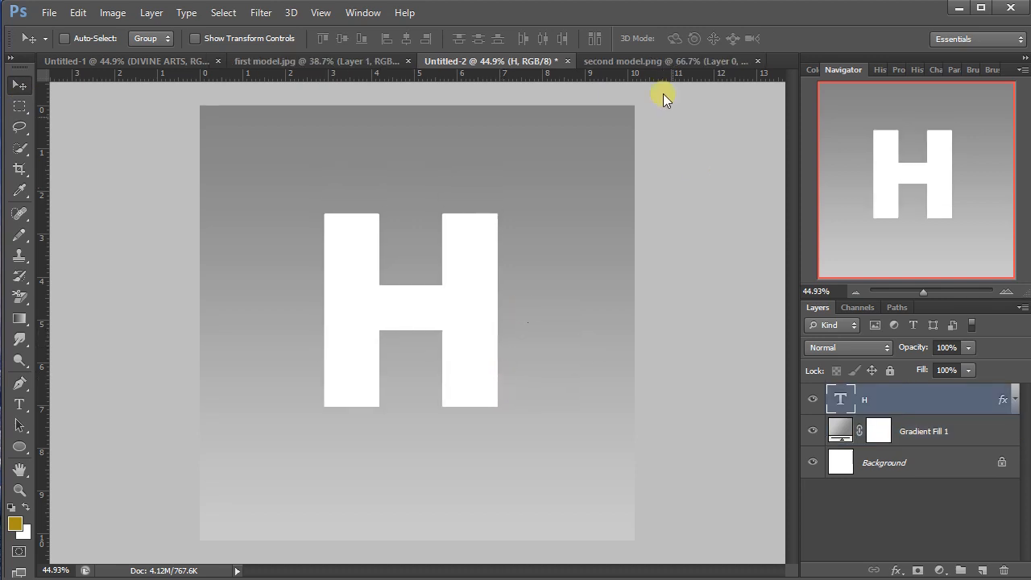
- Bring the man's cutout from second model.png into Untitled-2 over the letter H and duplicate its layer
left_click(653, 67)
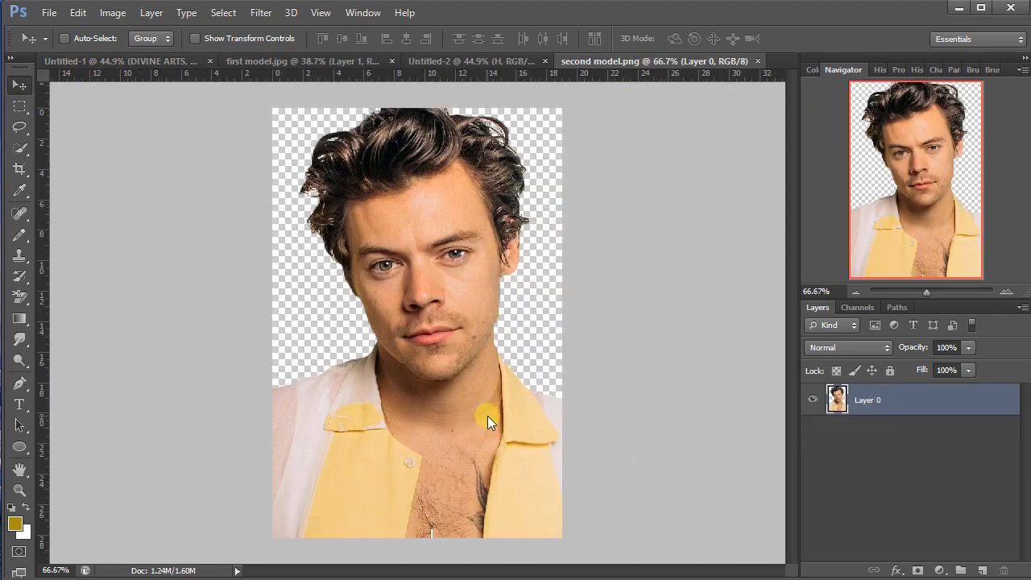
left_click_drag(487, 416, 457, 366)
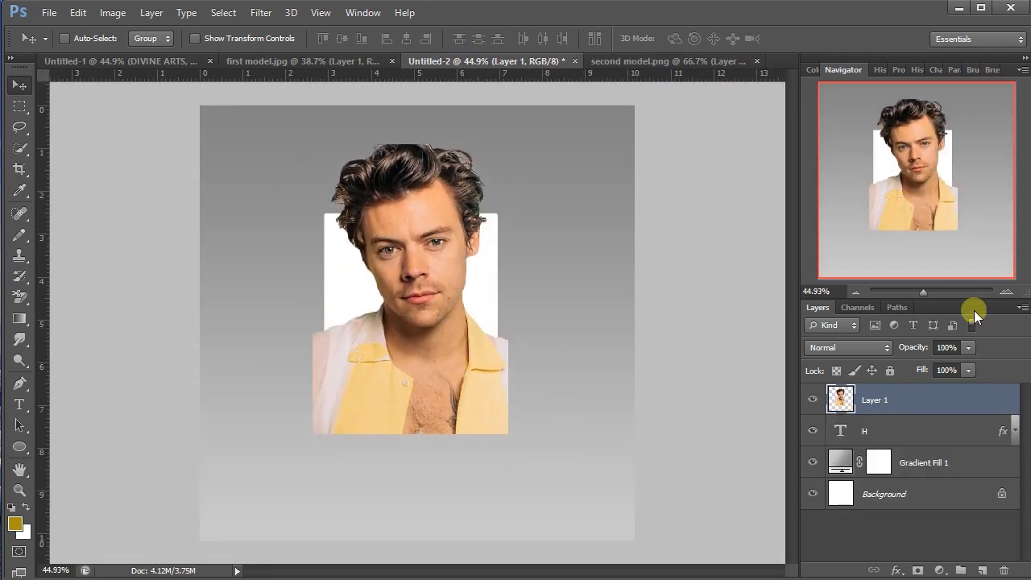
left_click(1014, 431)
left_click(1014, 431)
key("ctrl+j")
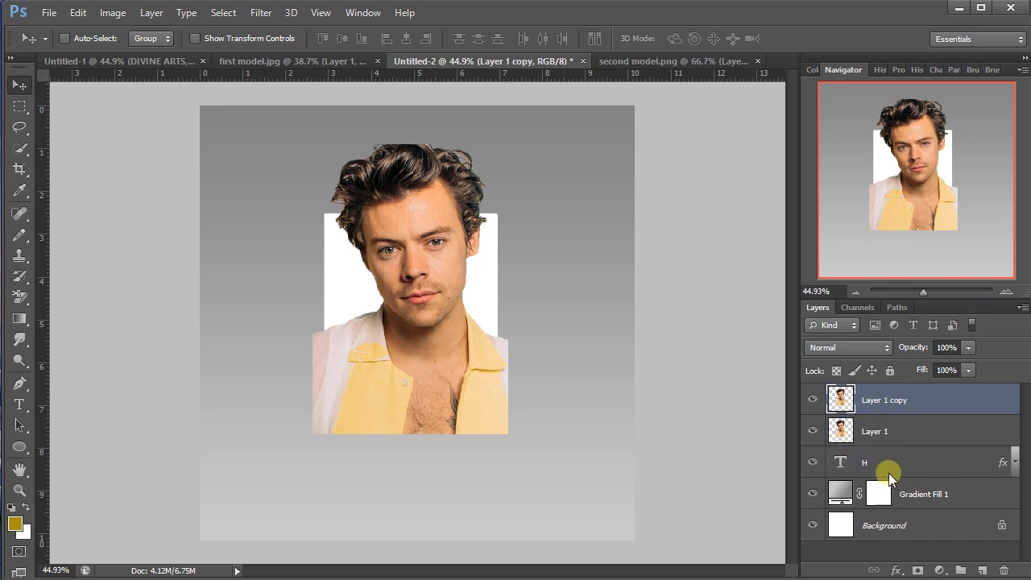
- Mask the duplicated portrait layer with the outline of the letter H and hide the original Layer 1
left_click(835, 462)
left_click(835, 461, "ctrl")
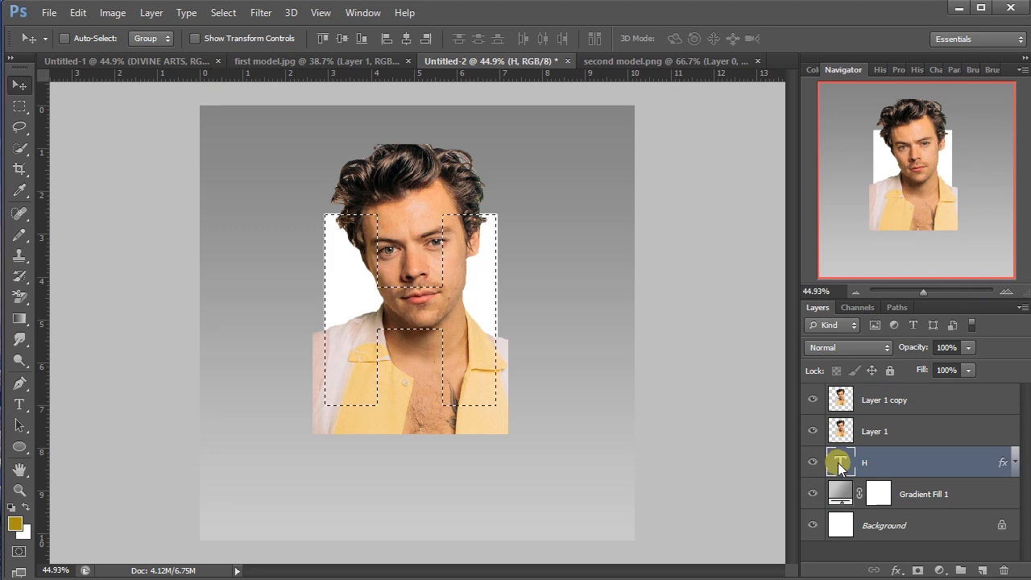
left_click(902, 400)
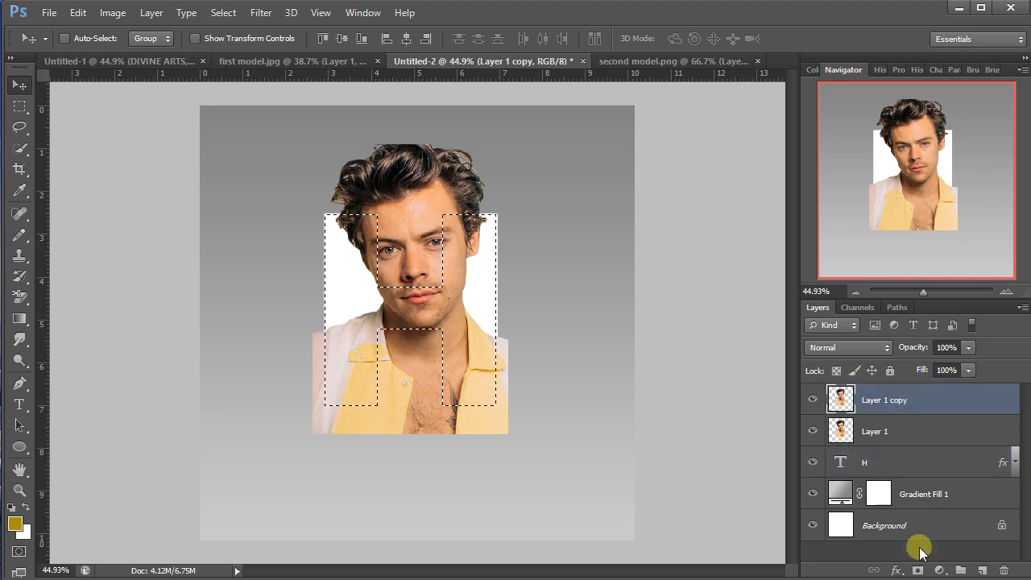
left_click(917, 570)
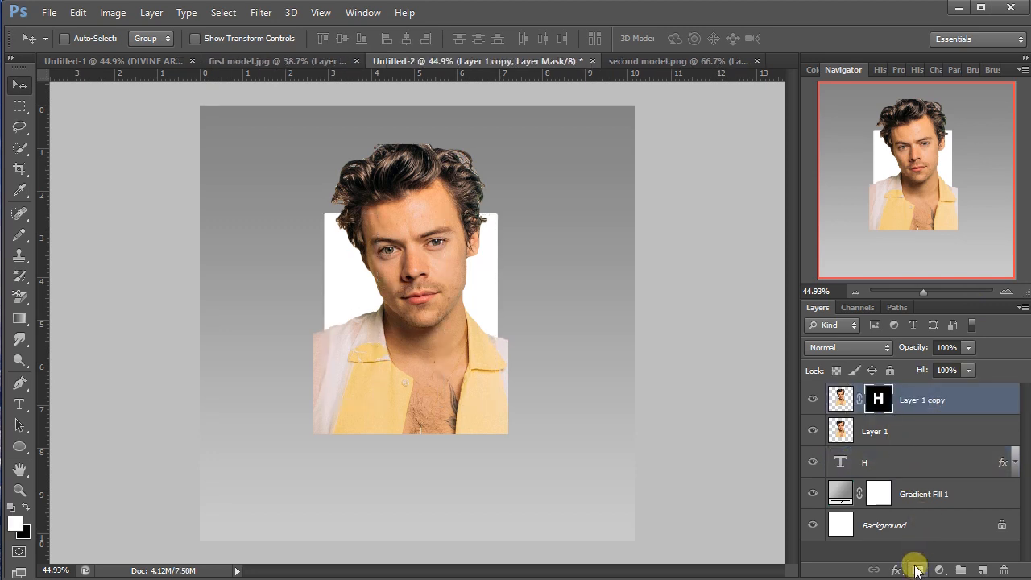
left_click(812, 431)
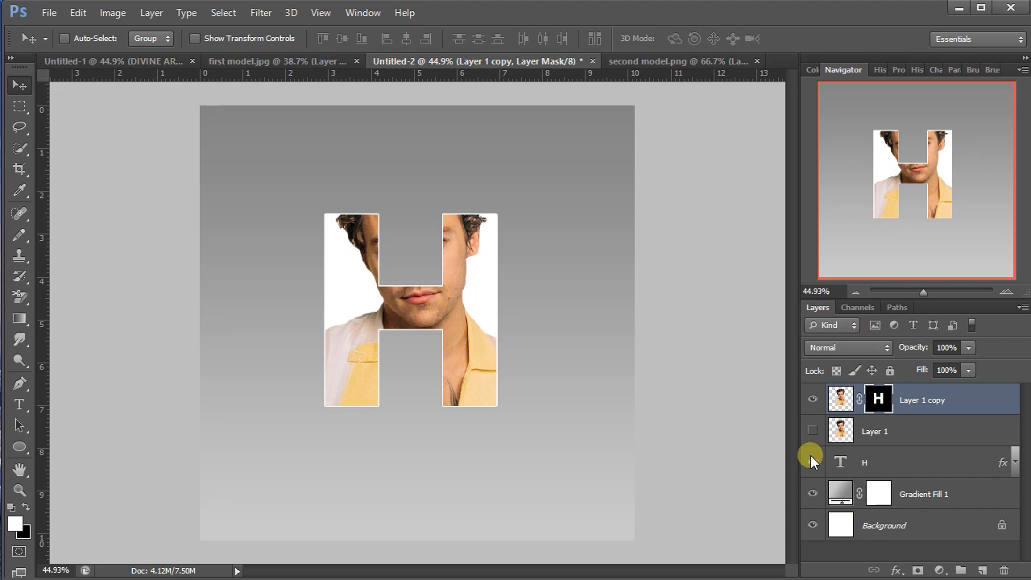
- Within the man's outline selection, paint white on the mask with a 90 px Pencil to reveal his head above the H, and deselect
left_click(841, 431, "ctrl")
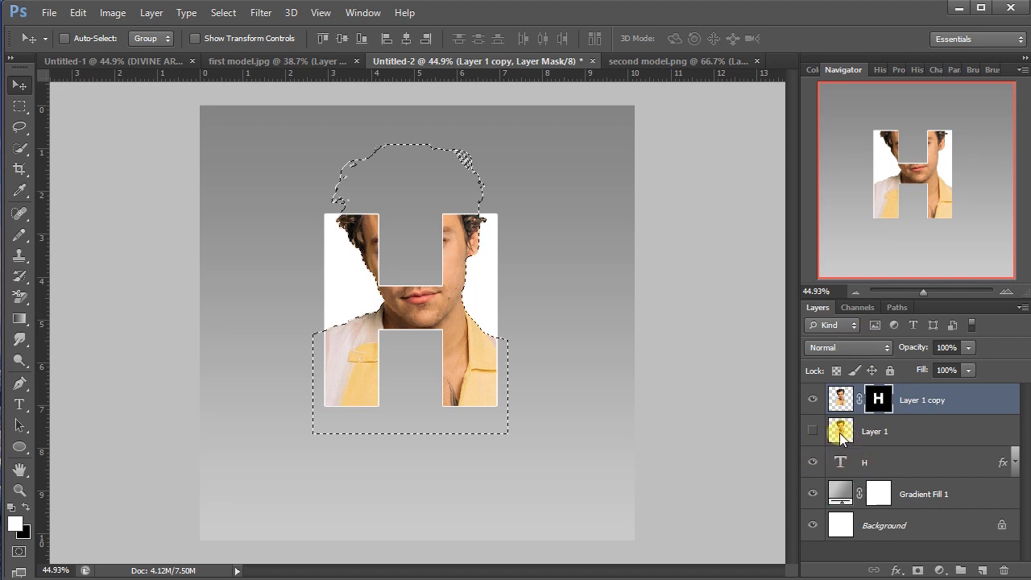
left_click(19, 234)
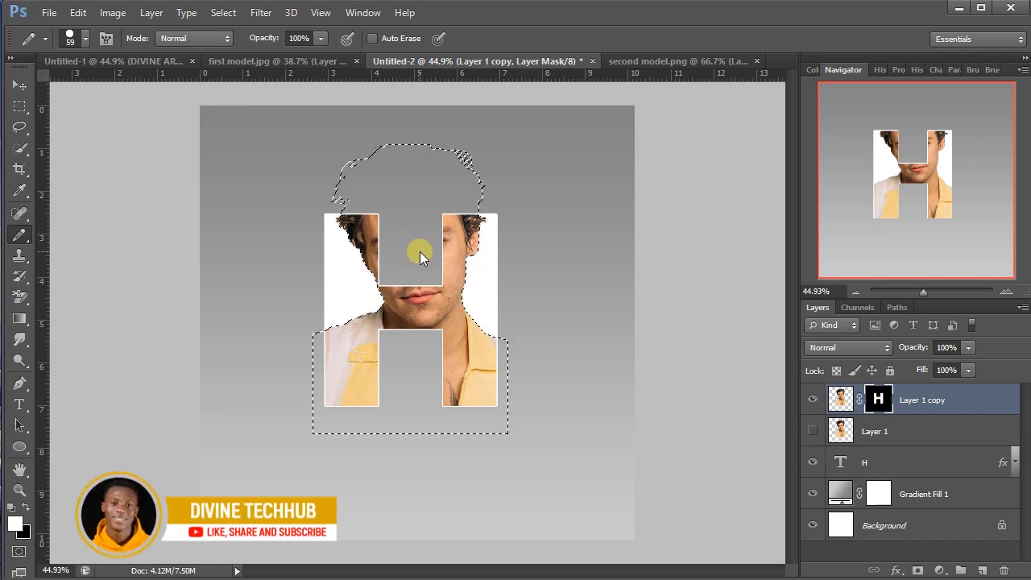
key("bracketright")
key("bracketright")
key("bracketright")
key("bracketright")
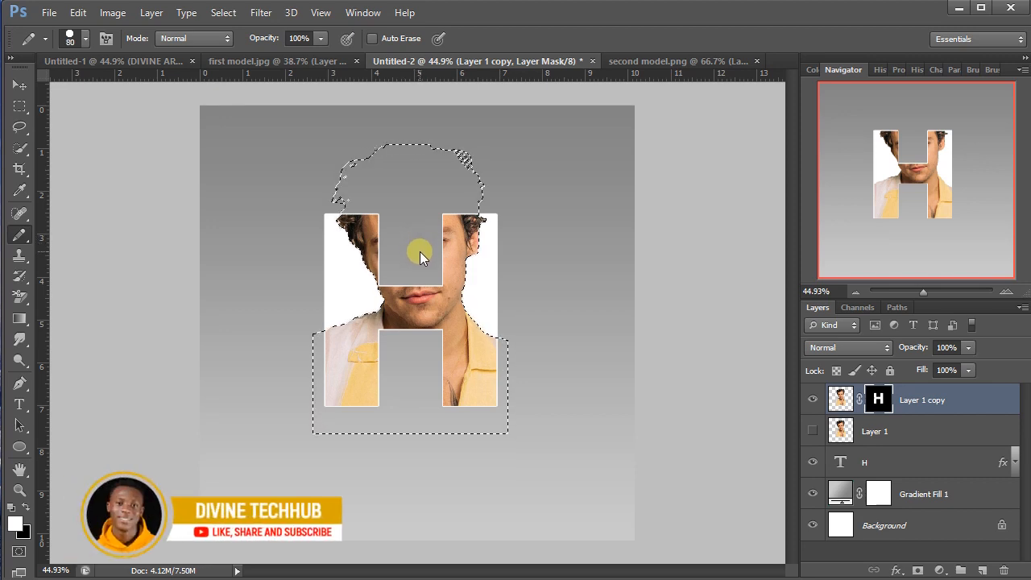
mouse_move(450, 164)
left_mouse_down()
mouse_move(469, 217)
mouse_move(469, 163)
mouse_move(470, 228)
mouse_move(447, 170)
mouse_move(443, 206)
mouse_move(443, 142)
mouse_move(447, 201)
mouse_move(459, 161)
mouse_move(467, 204)
mouse_move(439, 171)
mouse_move(428, 290)
mouse_move(410, 262)
mouse_move(403, 286)
mouse_move(379, 287)
mouse_move(361, 155)
mouse_move(339, 229)
mouse_move(329, 228)
mouse_move(399, 150)
mouse_move(389, 235)
mouse_move(406, 264)
mouse_move(422, 148)
mouse_move(427, 189)
mouse_move(480, 175)
mouse_move(460, 163)
mouse_move(467, 133)
mouse_move(483, 197)
left_mouse_up()
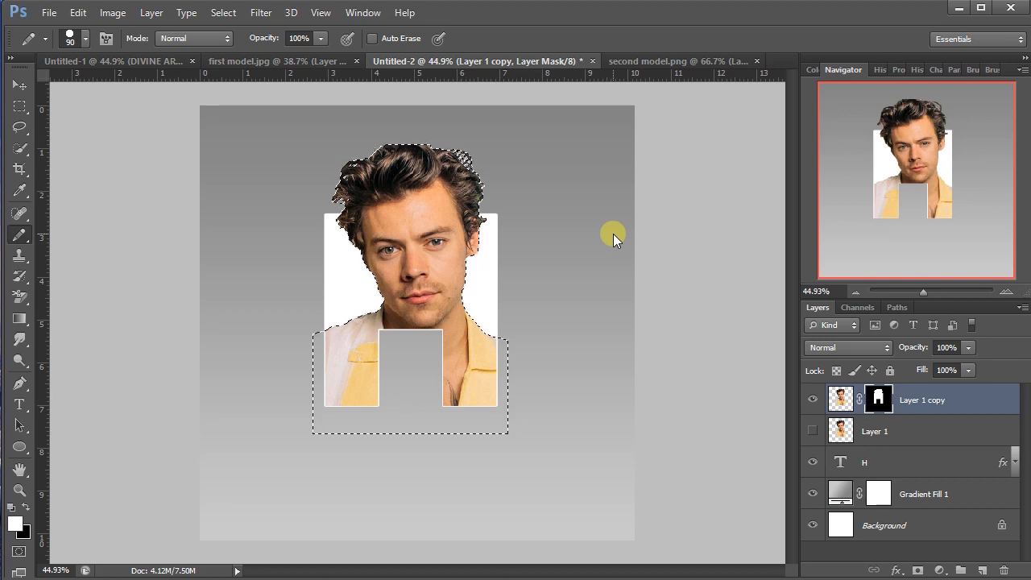
key("ctrl+d")
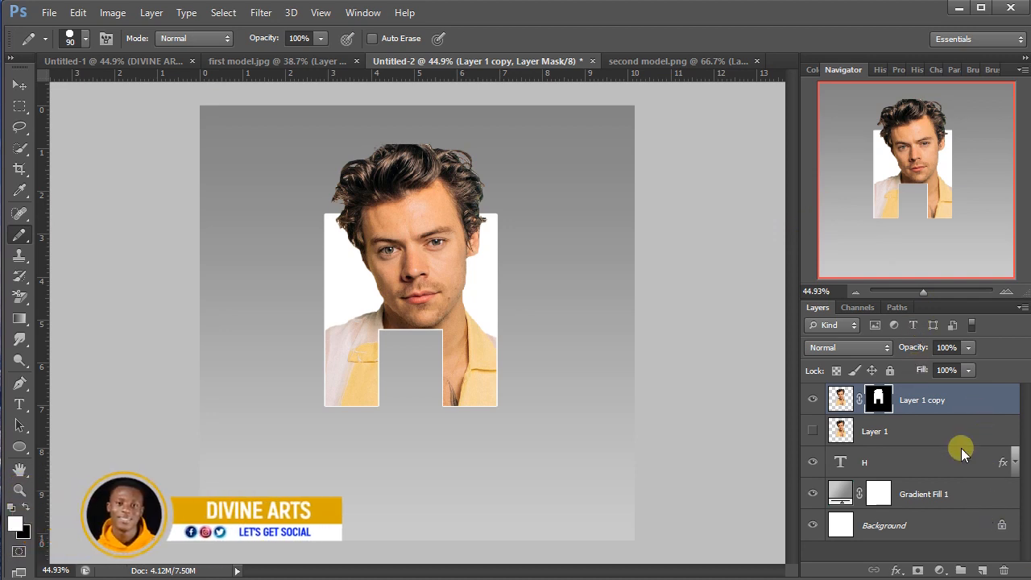
- Scale the masked portrait and the H layer together to 134.63% and move them down on the canvas
left_click(895, 459, "ctrl")
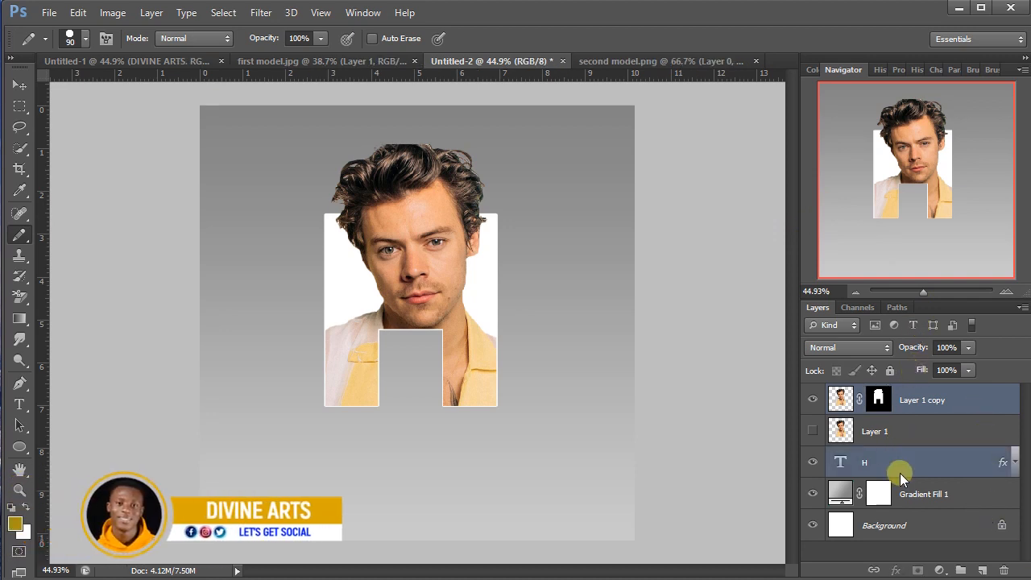
key("ctrl+t")
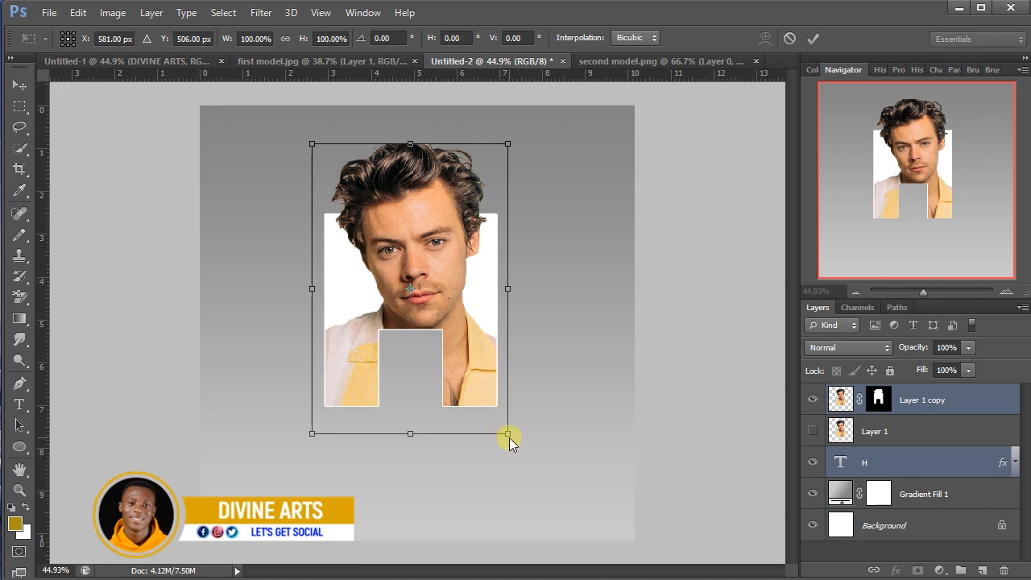
left_click_drag(507, 435, 559, 472)
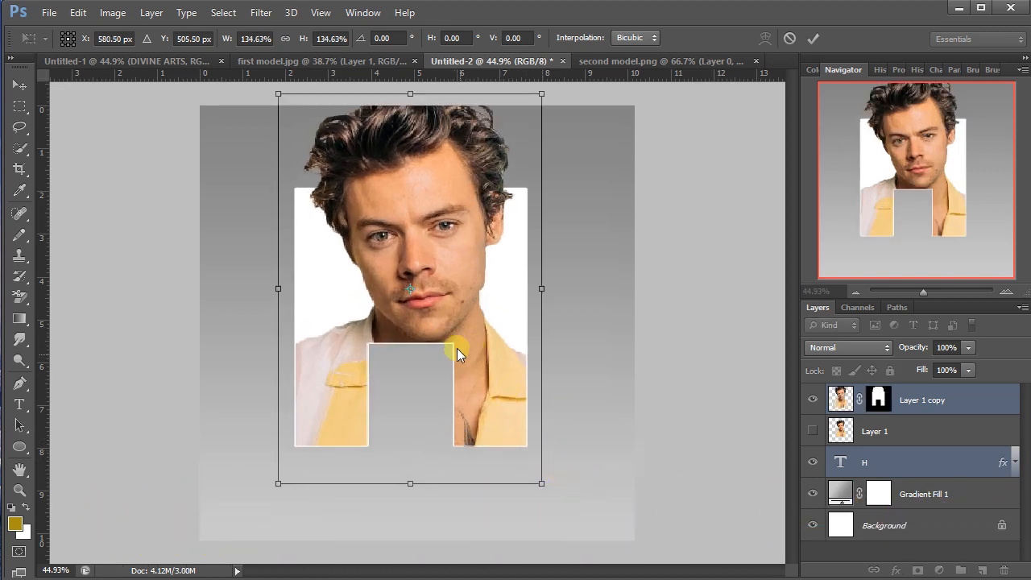
left_click_drag(466, 381, 466, 397)
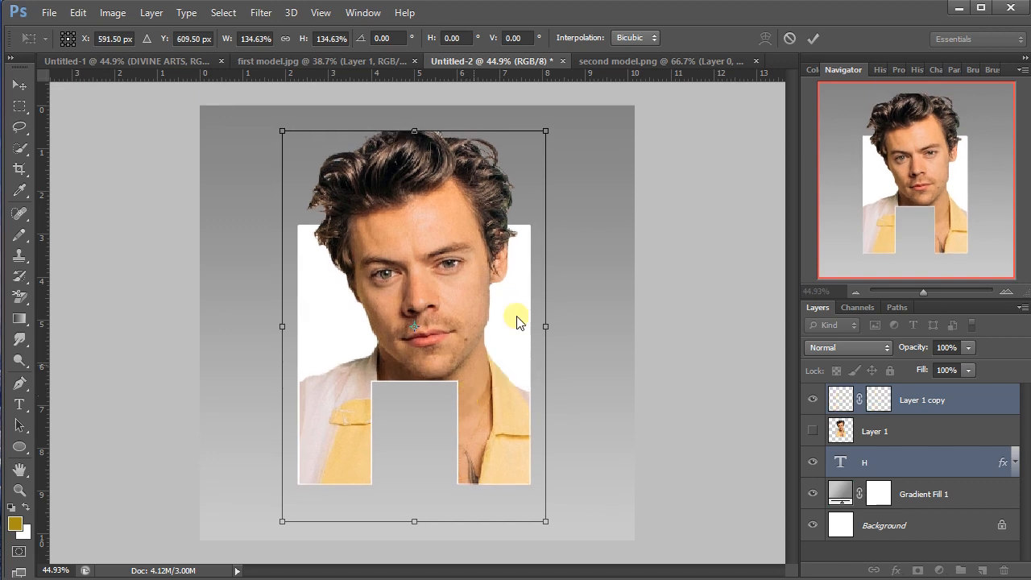
left_click(810, 38)
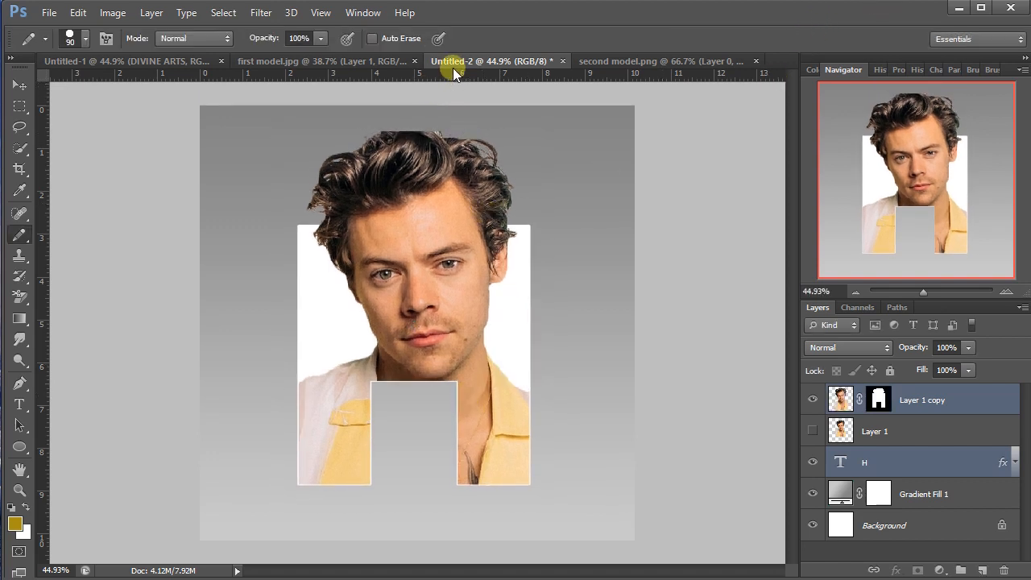
- Compare the finished letter A composite in Untitled-1 with the letter H composite in Untitled-2
left_click(118, 57)
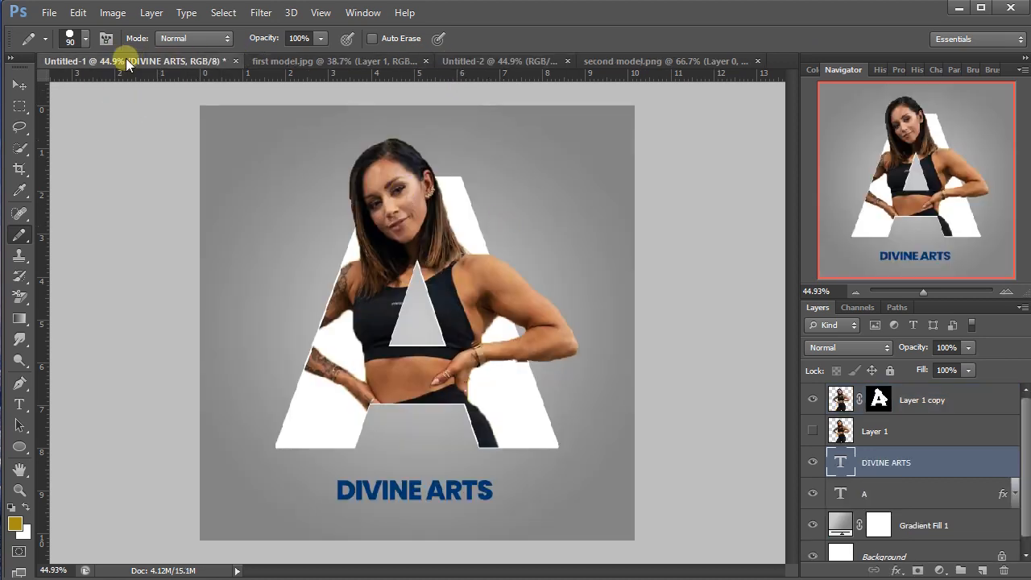
left_click(515, 60)
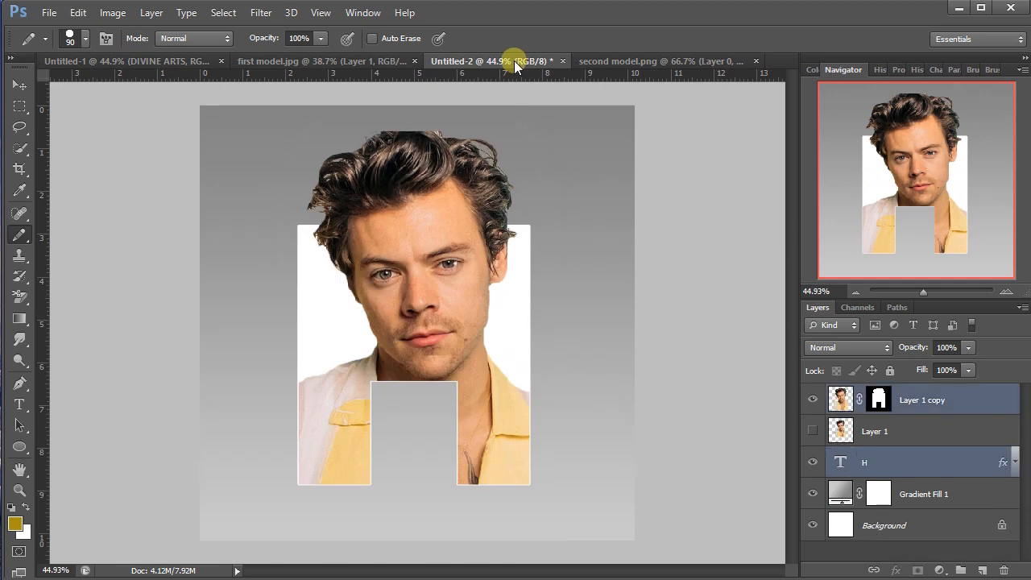
left_click(112, 56)
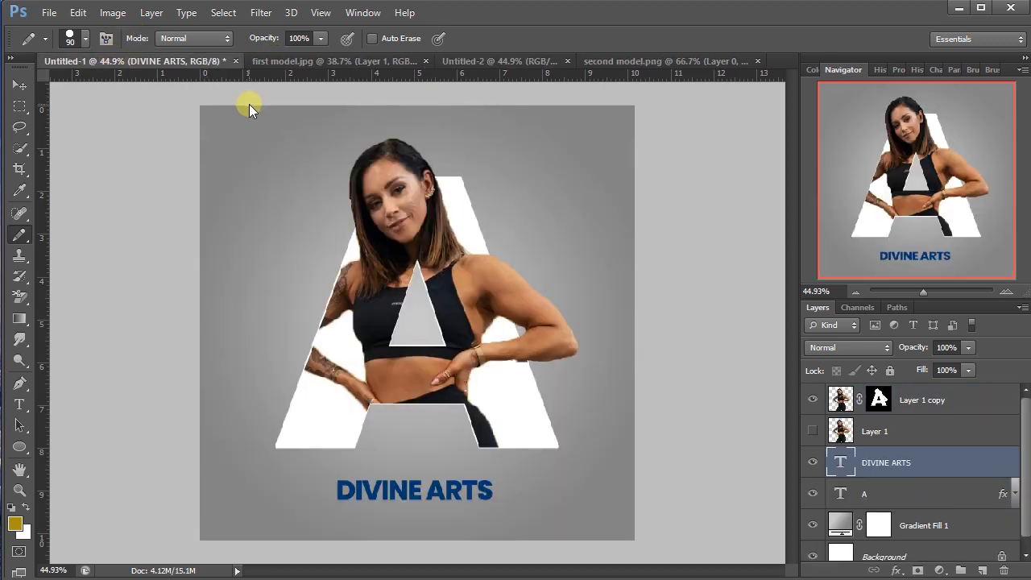